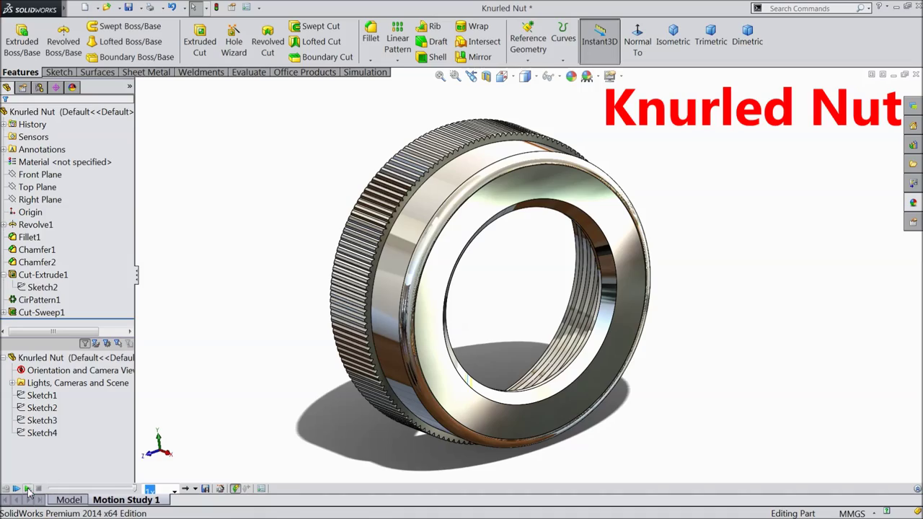
- Play the motion study of the finished knurled nut to view it from all sides, and stop the playback
left_click(27, 490)
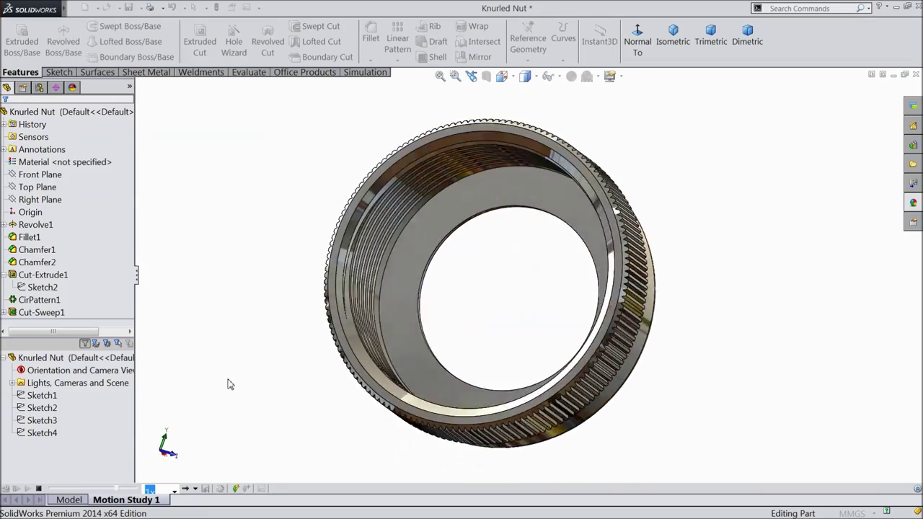
left_click(39, 489)
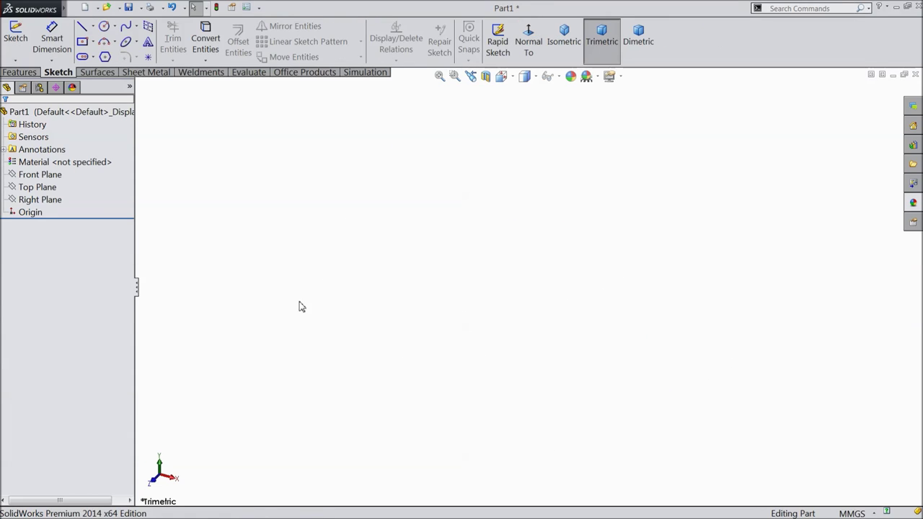
- Start a sketch on the Front Plane with a vertical centerline about 82 mm high and a longer horizontal centerline, both meeting at the origin
left_click(50, 174)
left_click(74, 160)
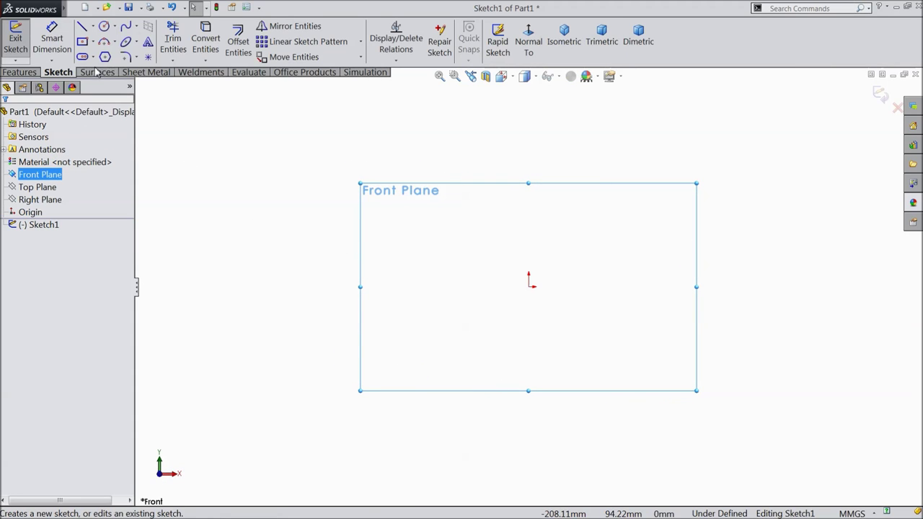
left_click(92, 28)
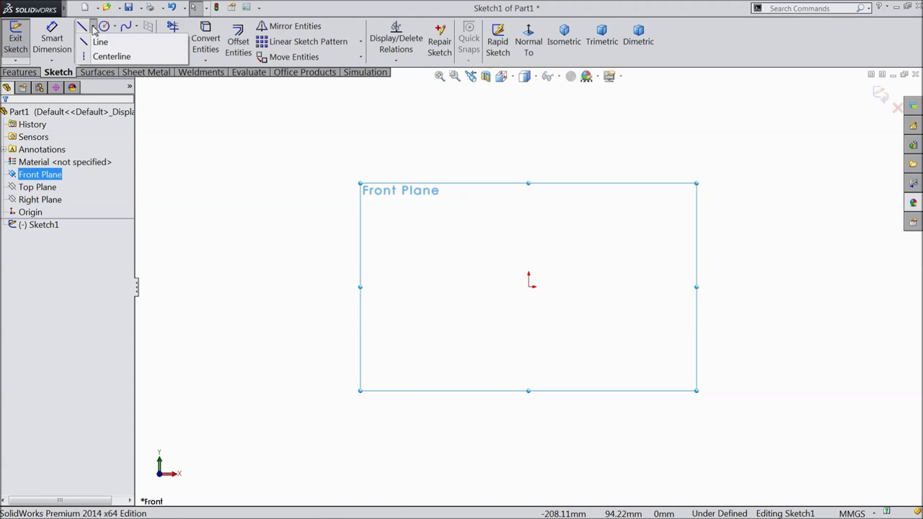
left_click(109, 56)
left_click(529, 132)
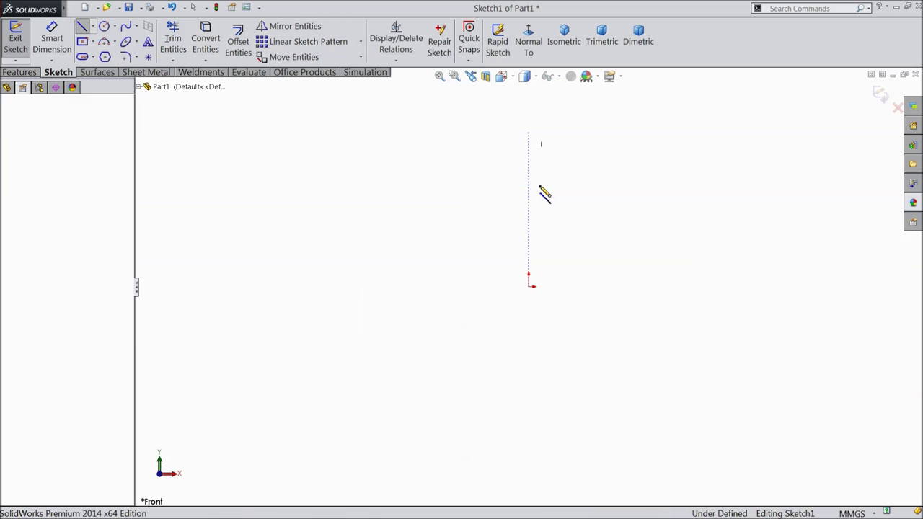
left_click(529, 286)
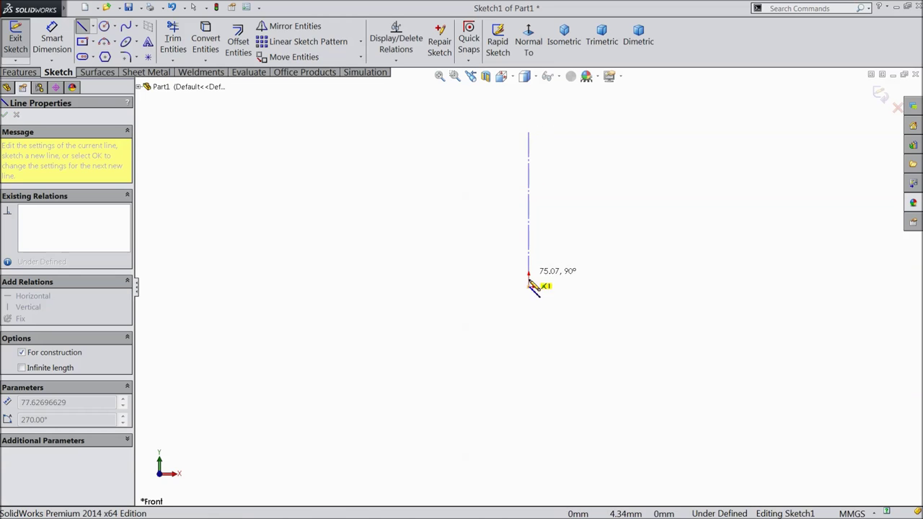
left_click(838, 287)
right_click(744, 202)
left_click(770, 95)
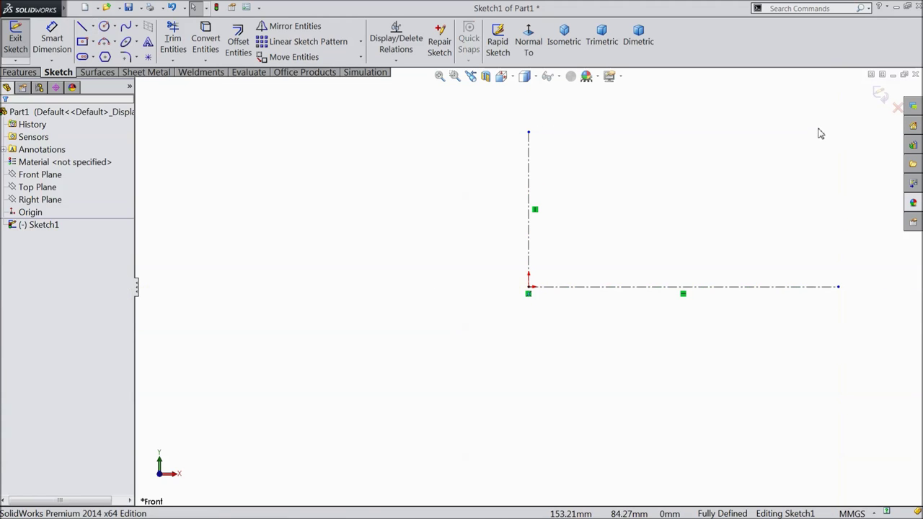
scroll(821, 134, "down", 2)
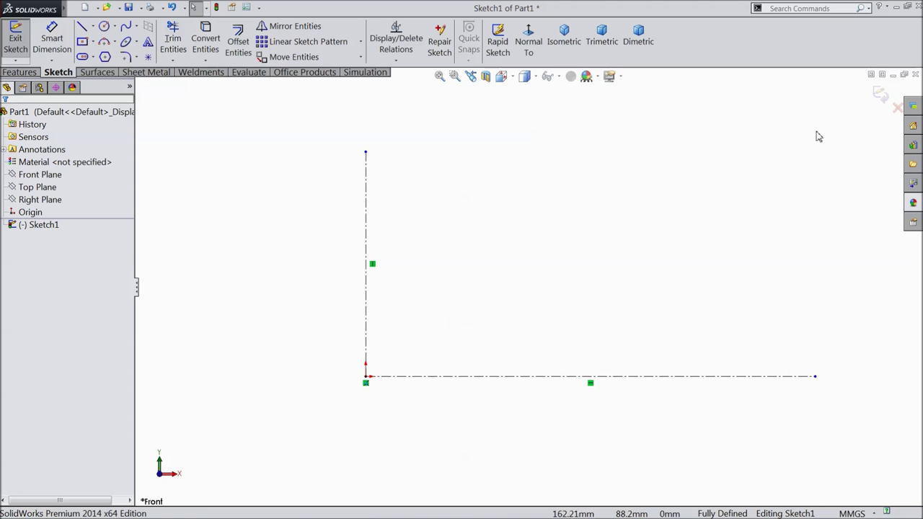
- Sketch connected lines from the vertical centerline's upper end: about 106 mm across, vertically down, a short horizontal step outward, and vertically up past the start
left_click(83, 27)
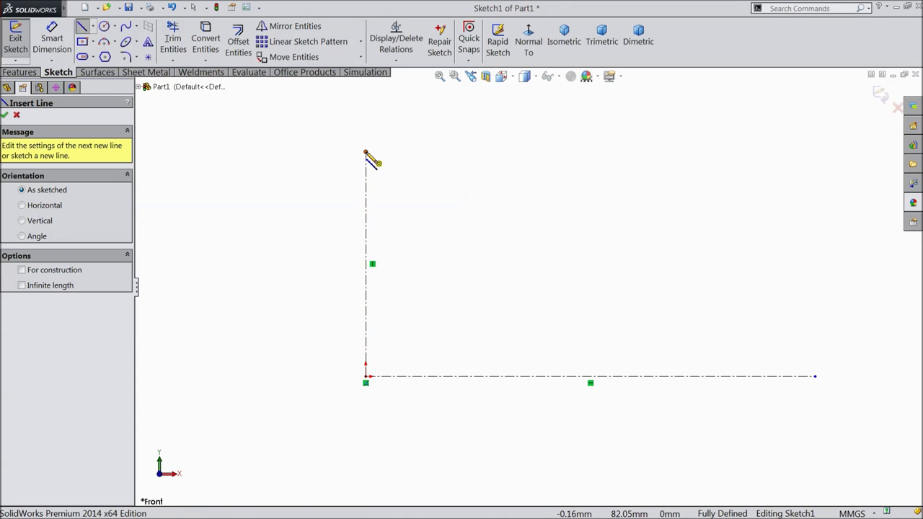
left_click(366, 152)
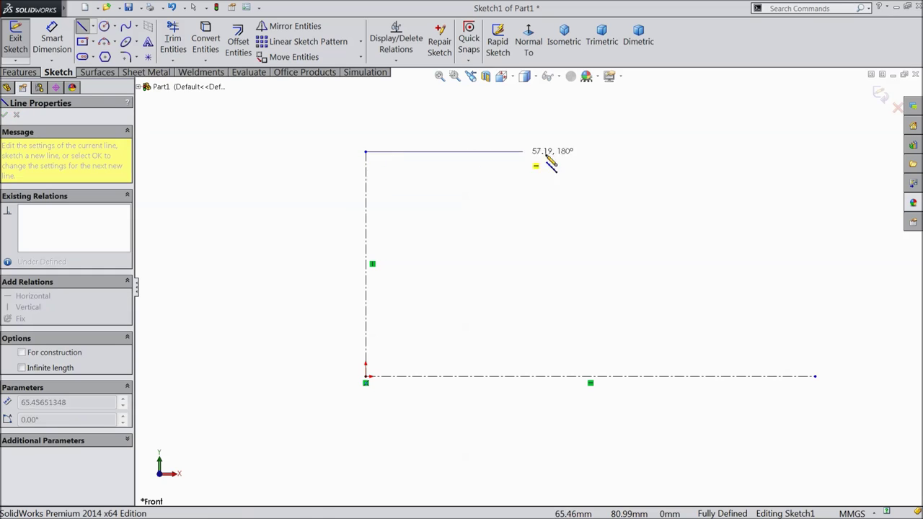
left_click(655, 148)
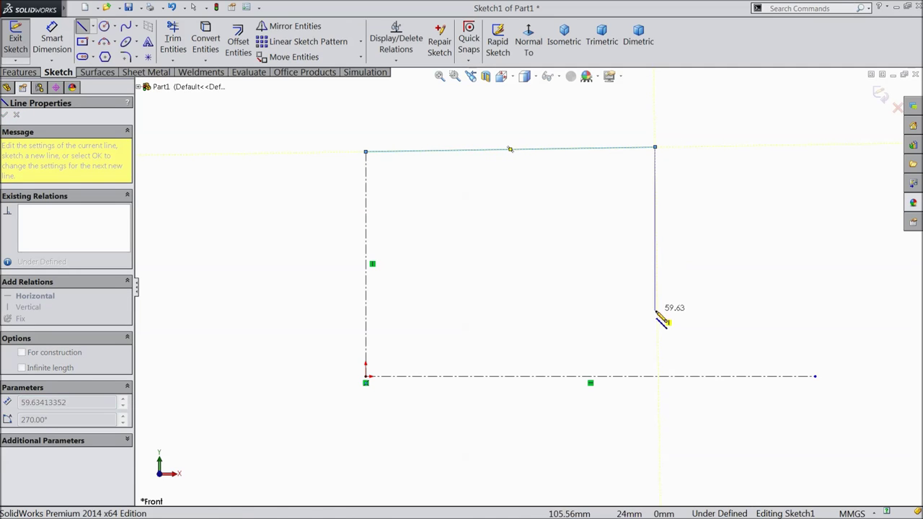
left_click(655, 287)
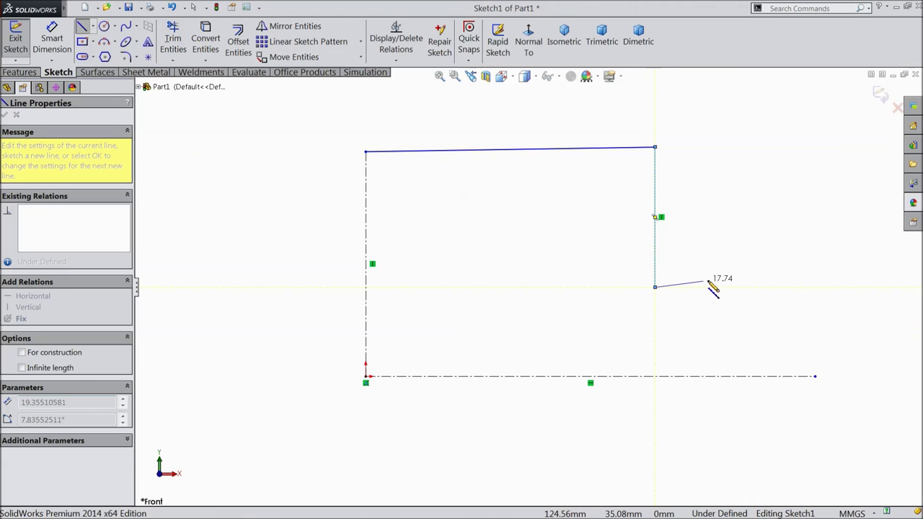
left_click(715, 287)
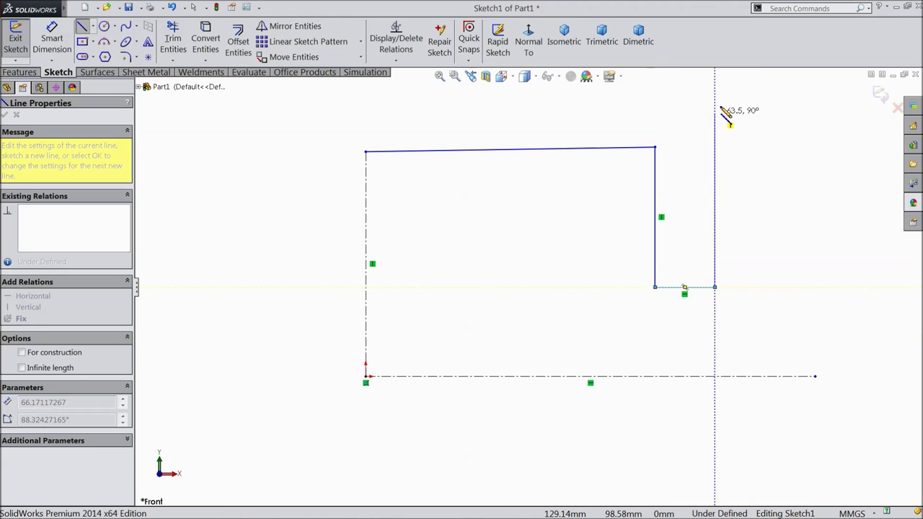
left_click(714, 73)
- Close the profile with a short horizontal line back, about 14 mm up, about 95 mm across and about 43 mm down to the starting point
scroll(713, 79, "up", 3)
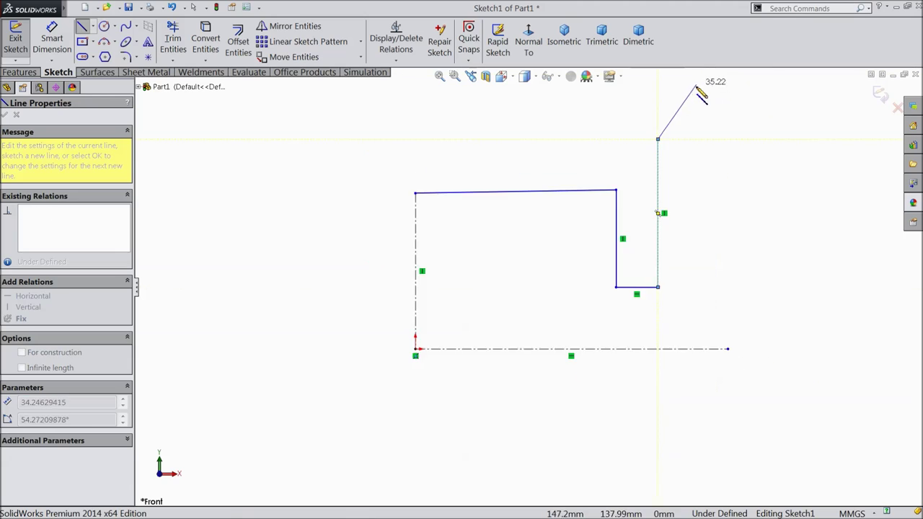
left_click(586, 164)
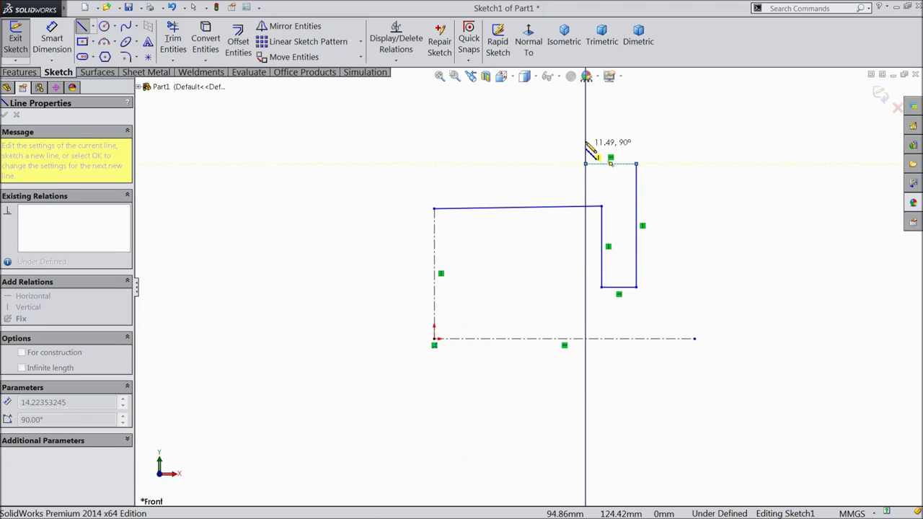
left_click(586, 139)
left_click(434, 140)
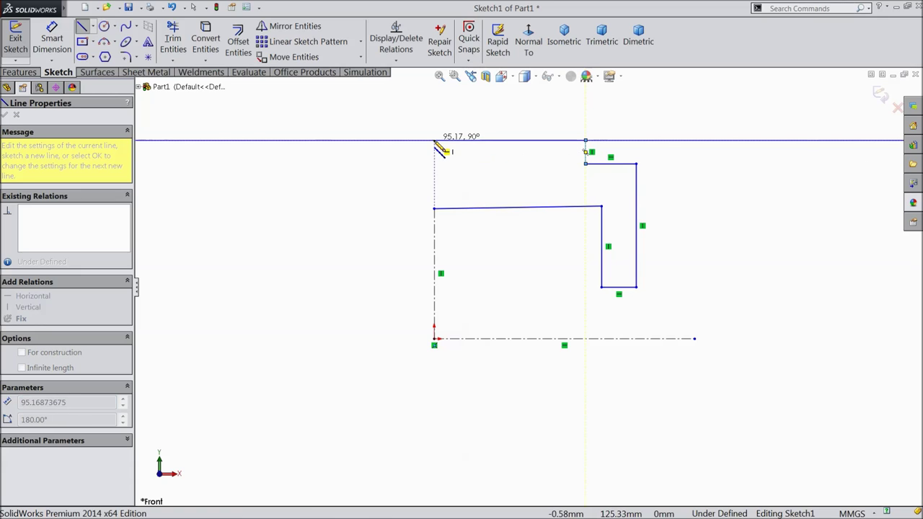
left_click(434, 208)
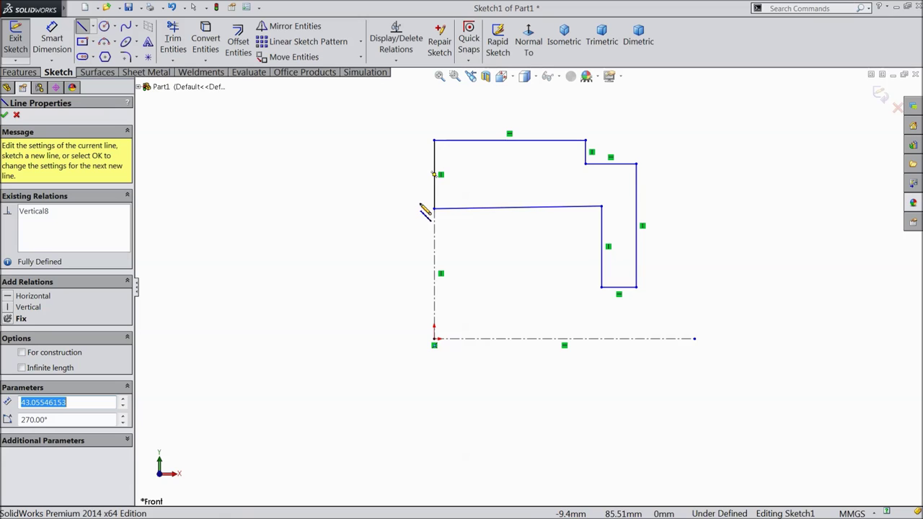
right_click(359, 147)
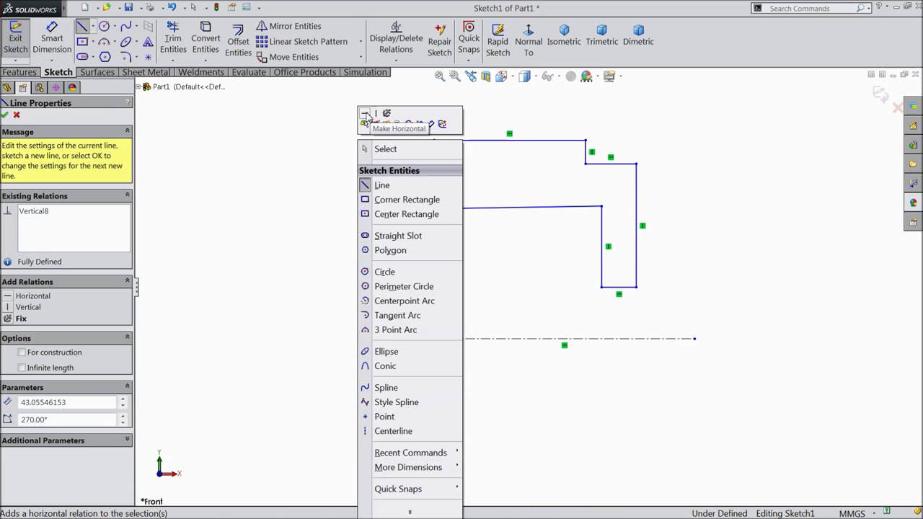
left_click(382, 149)
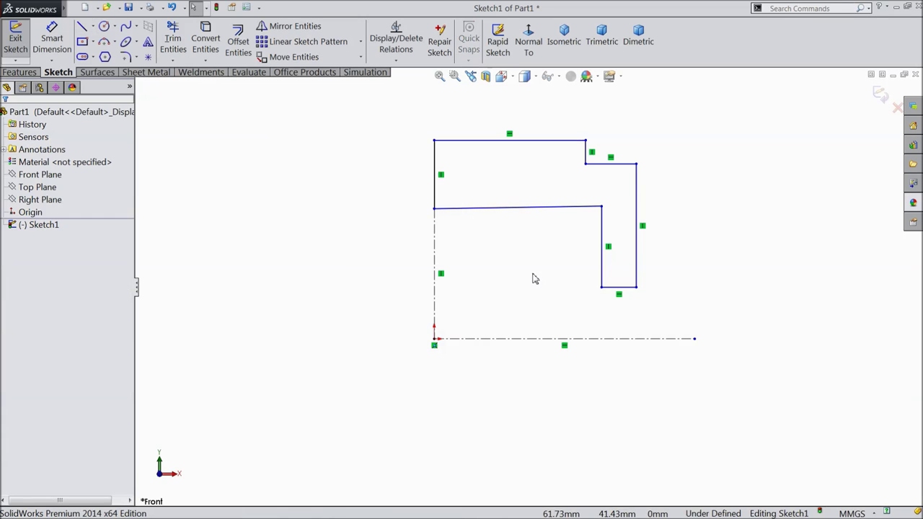
- Dimension the profile's overall width between its two outer vertical edges as 11.5 mm
scroll(535, 278, "up", 2)
scroll(573, 310, "down", 5)
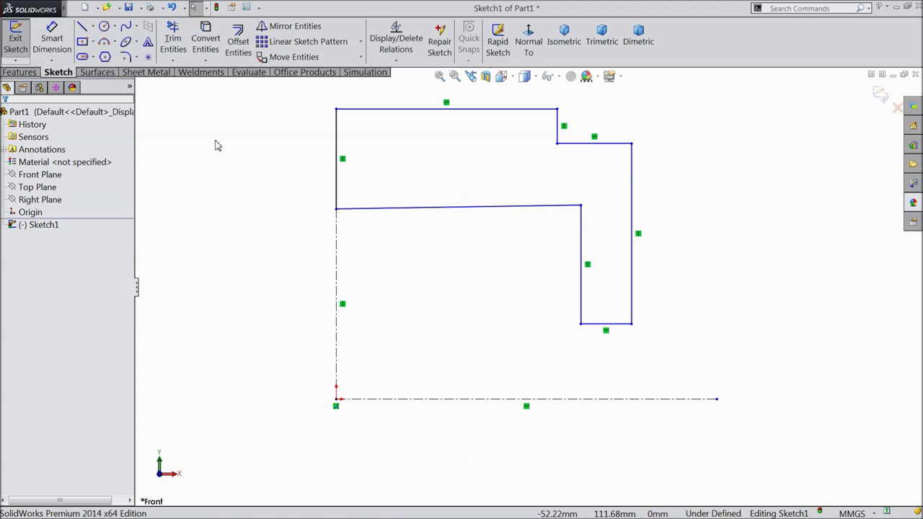
key("d")
scroll(511, 269, "up", 1)
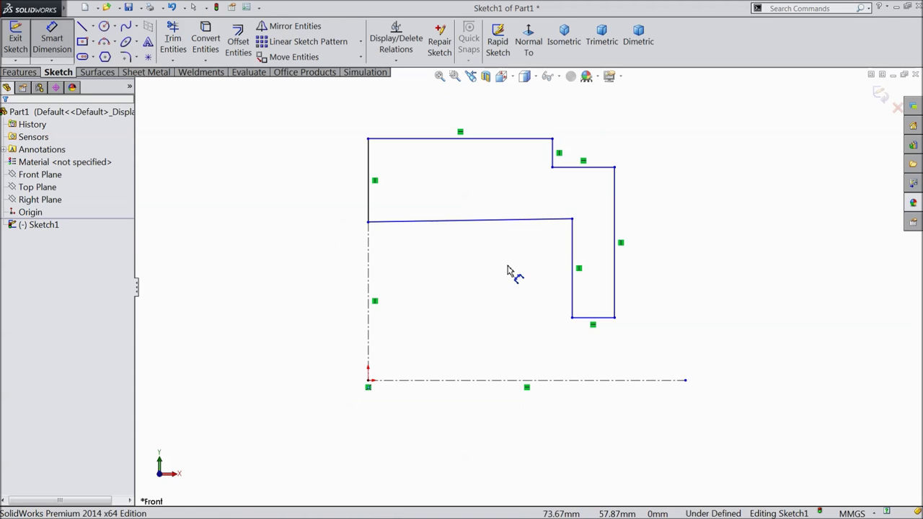
scroll(536, 182, "down", 1)
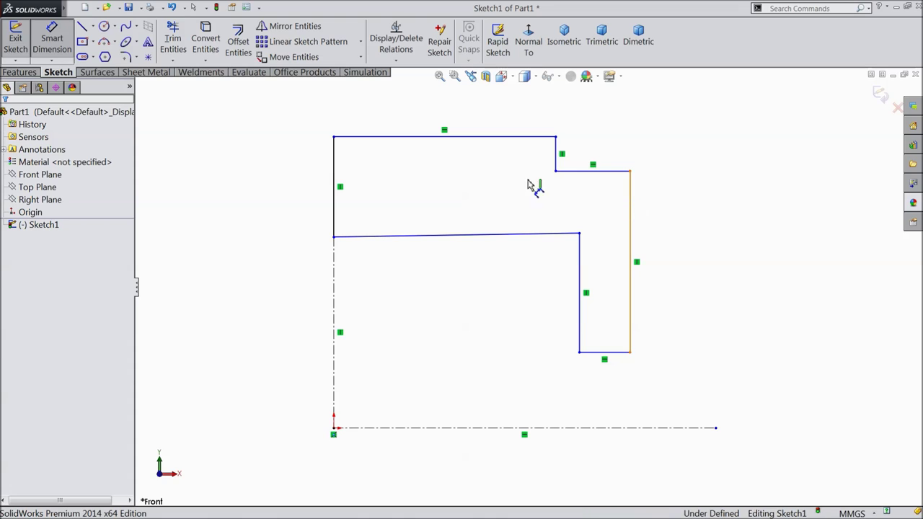
left_click(334, 181)
left_click(630, 171)
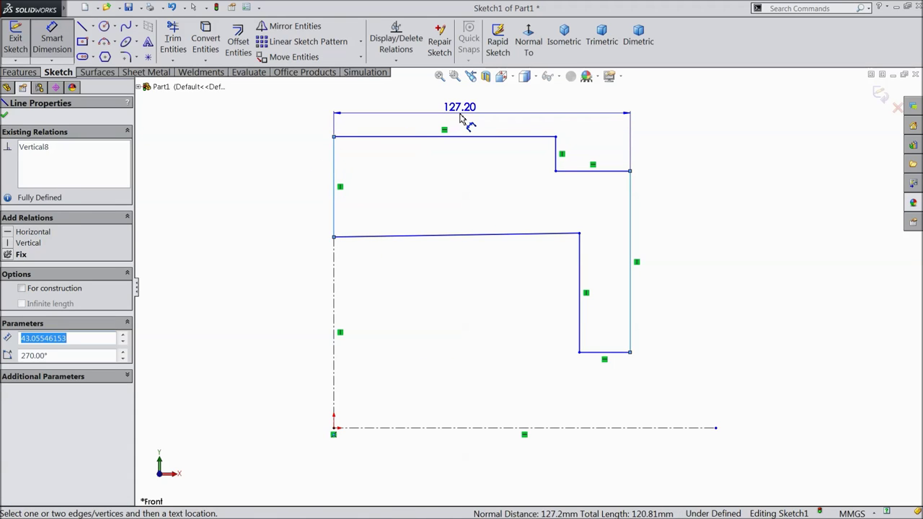
left_click(464, 119)
type("11")
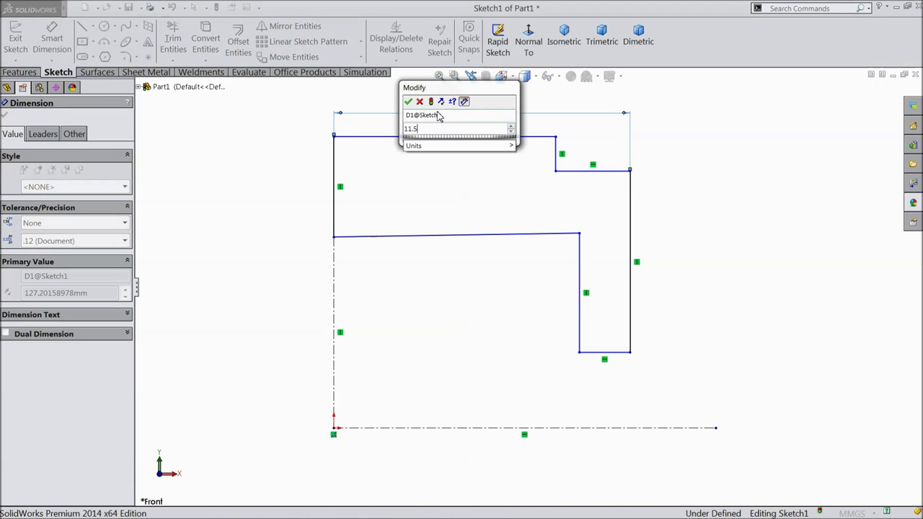
type(".5")
key("Return")
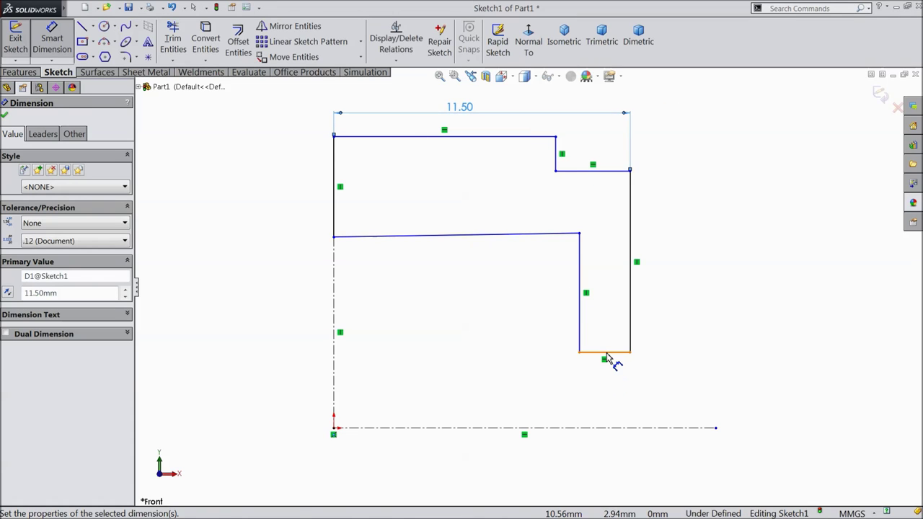
- Dimension the distance from the short lower edge of the step to the horizontal centerline as 8.75 mm
left_click(607, 355)
left_click(615, 428)
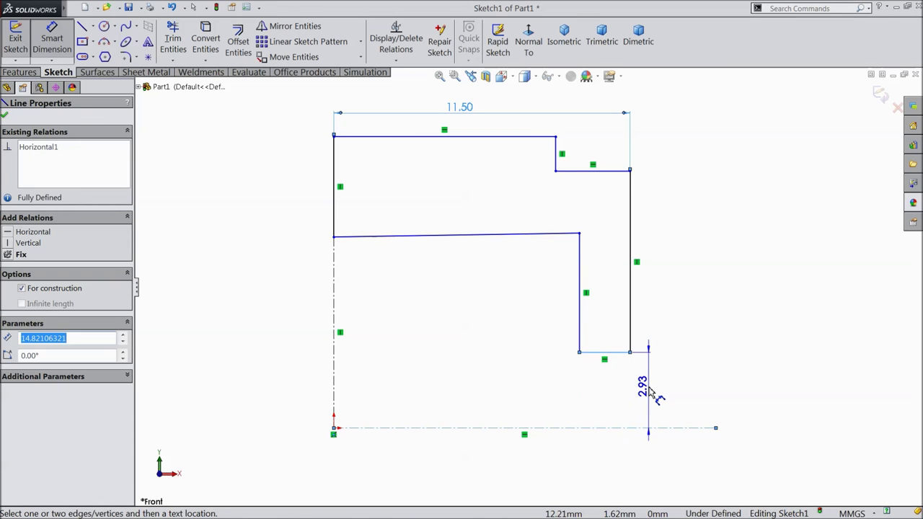
left_click(651, 393)
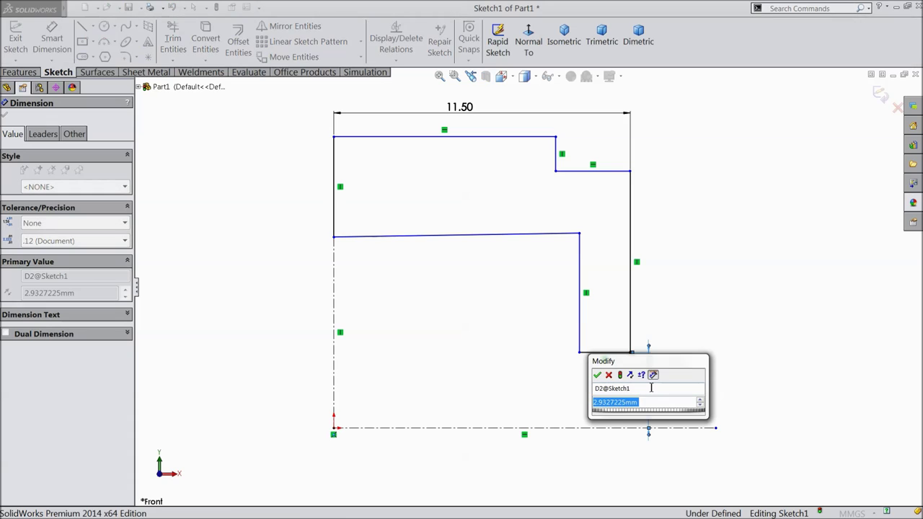
type("8")
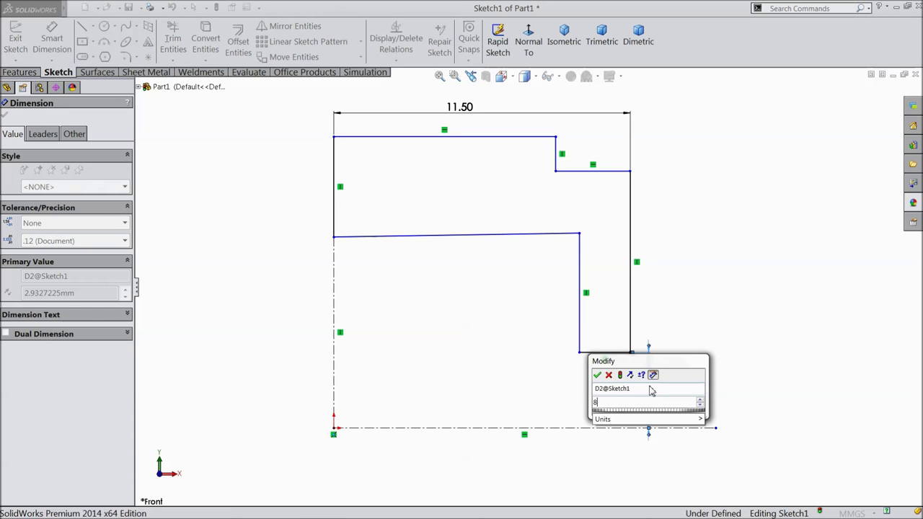
type(".75")
left_click(597, 375)
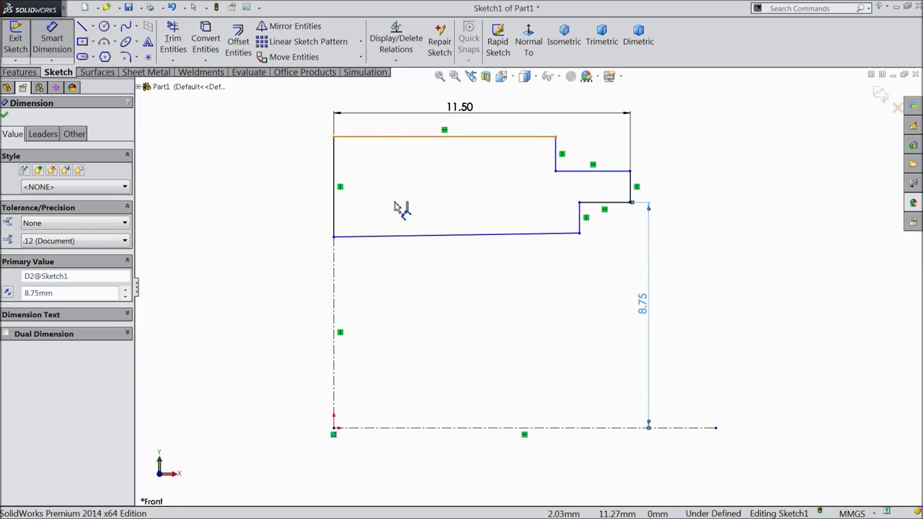
- Dimension the height of the profile's uppermost edge above the horizontal centerline as 14.75 mm
left_click(396, 138)
left_click(412, 428)
left_click(202, 303)
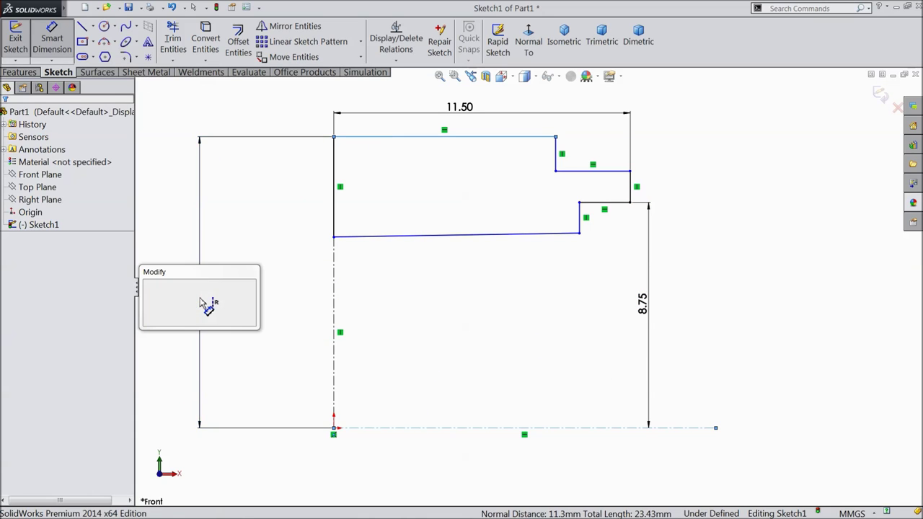
type("14")
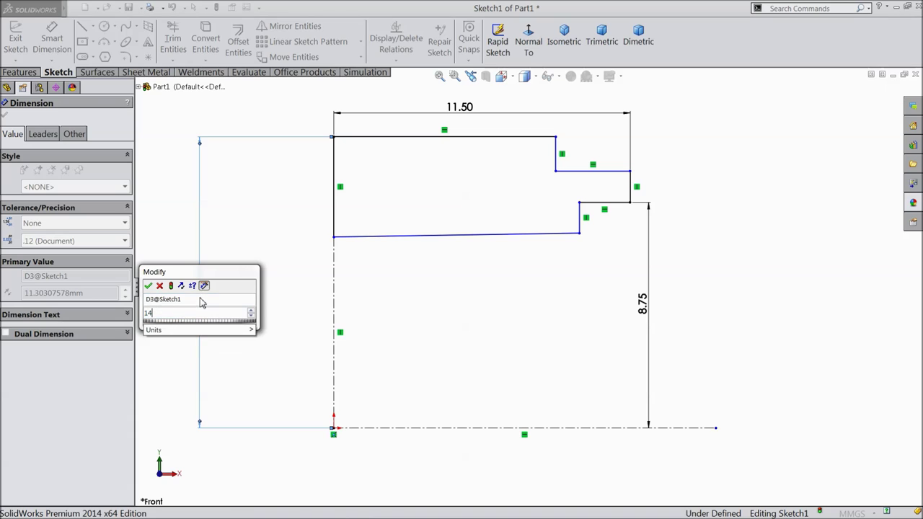
type(".75")
key("Return")
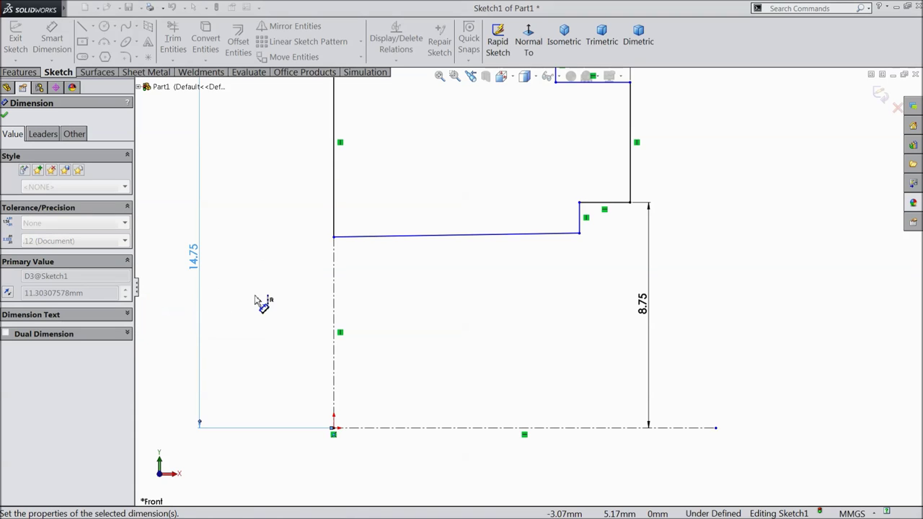
scroll(436, 287, "up", 1)
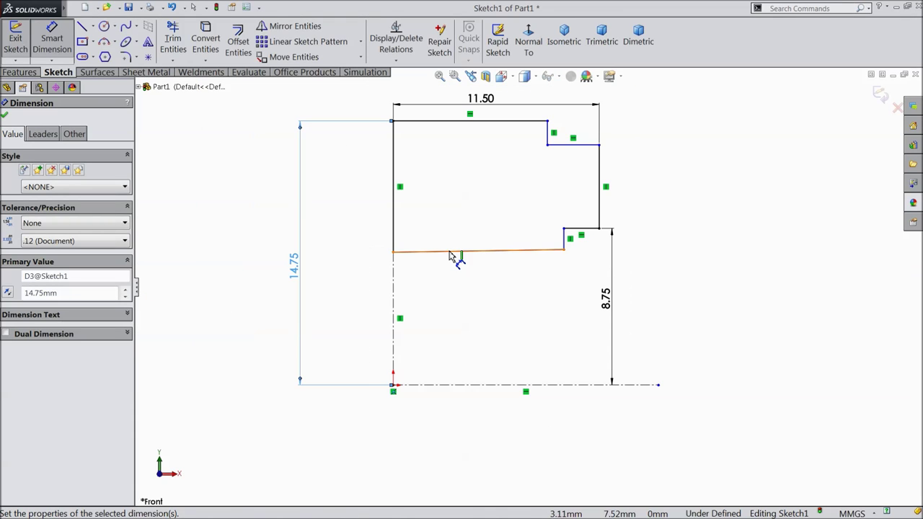
- Try to dimension the slightly slanted lower line of the profile against the horizontal centerline with a value of 12.5
mouse_move(444, 258)
left_mouse_down()
mouse_move(448, 284)
mouse_move(373, 305)
mouse_move(407, 381)
mouse_move(436, 392)
mouse_move(428, 392)
left_mouse_up()
left_click(396, 359)
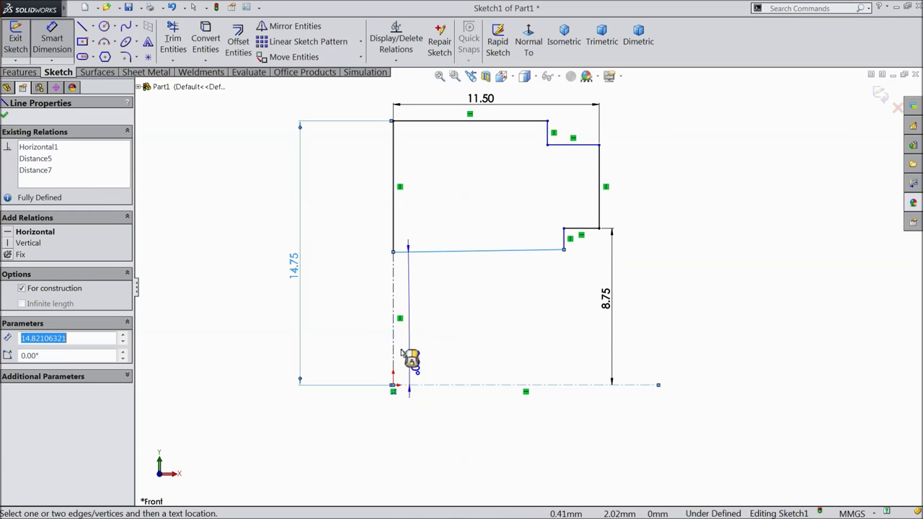
left_click(361, 310)
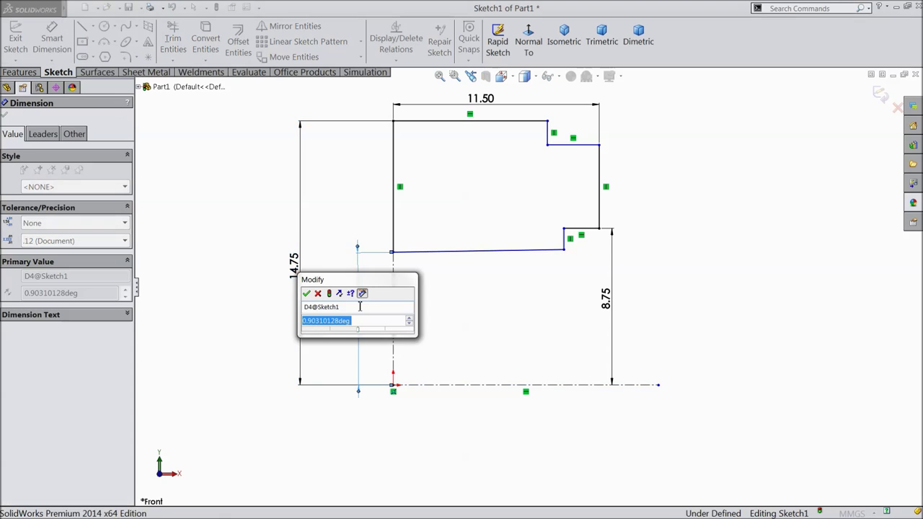
type("12.5")
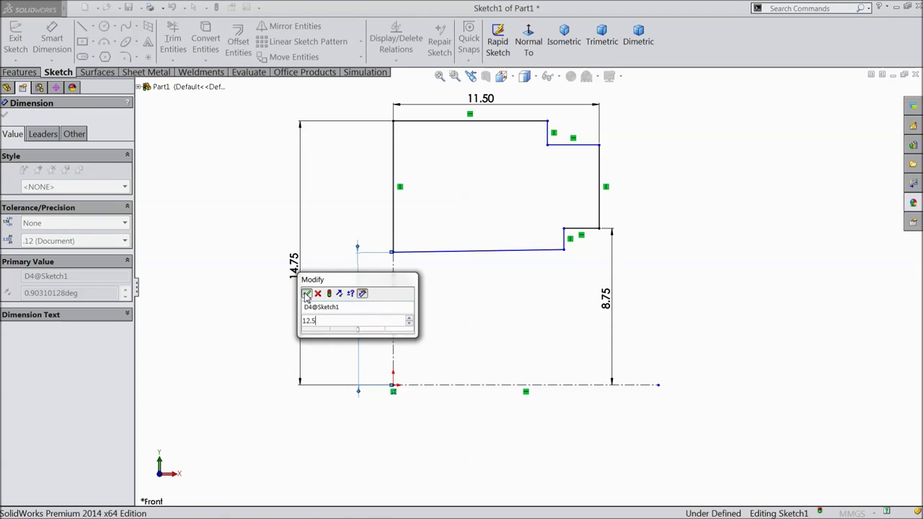
left_click(307, 294)
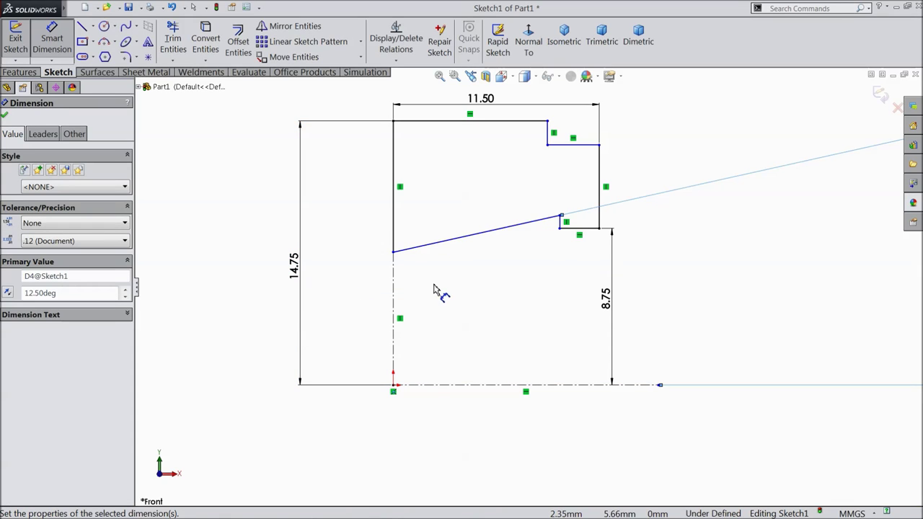
scroll(436, 289, "down", 10)
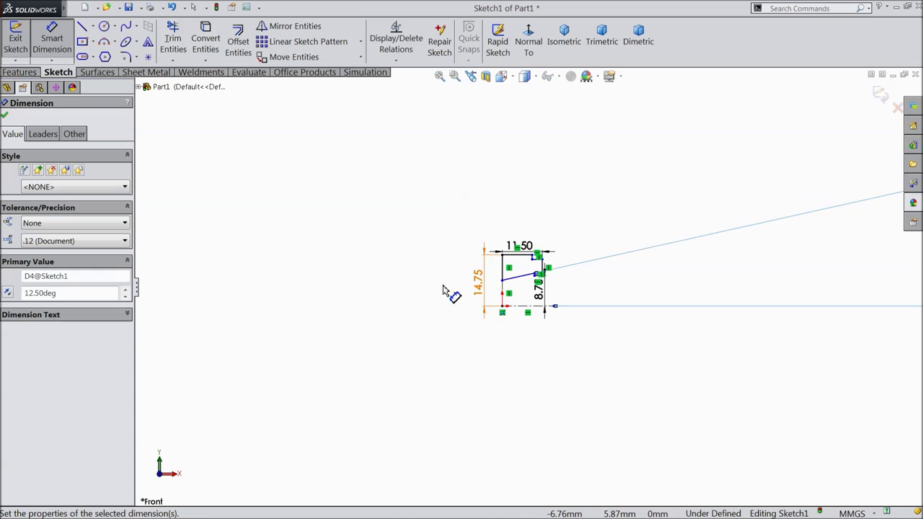
scroll(509, 292, "down", 2)
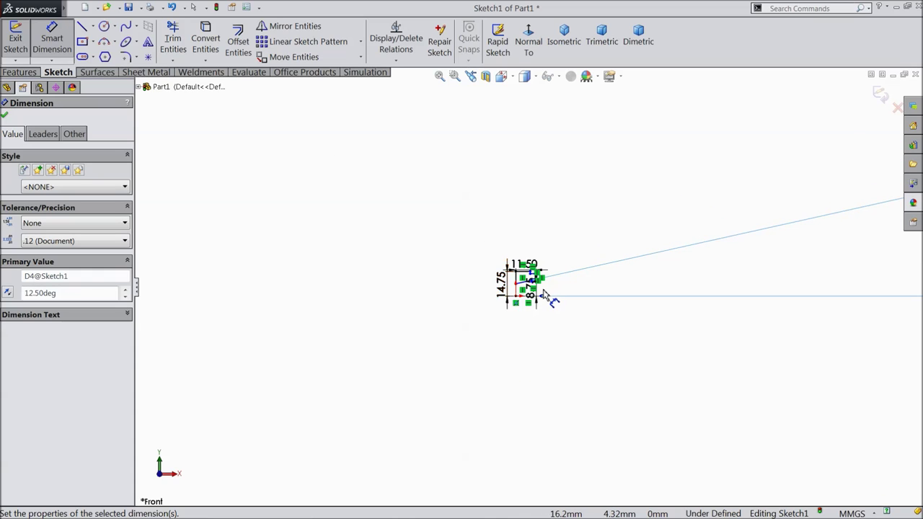
scroll(546, 294, "down", 2)
scroll(751, 287, "up", 3)
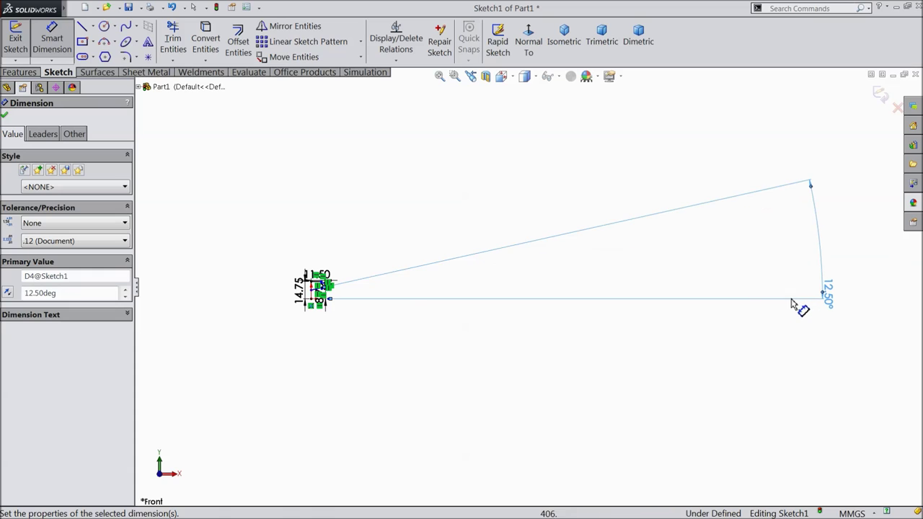
- Undo the angular dimension between the slanted lower line and the centerline, and leave the dimension command
key("ctrl+z")
scroll(339, 296, "up", 4)
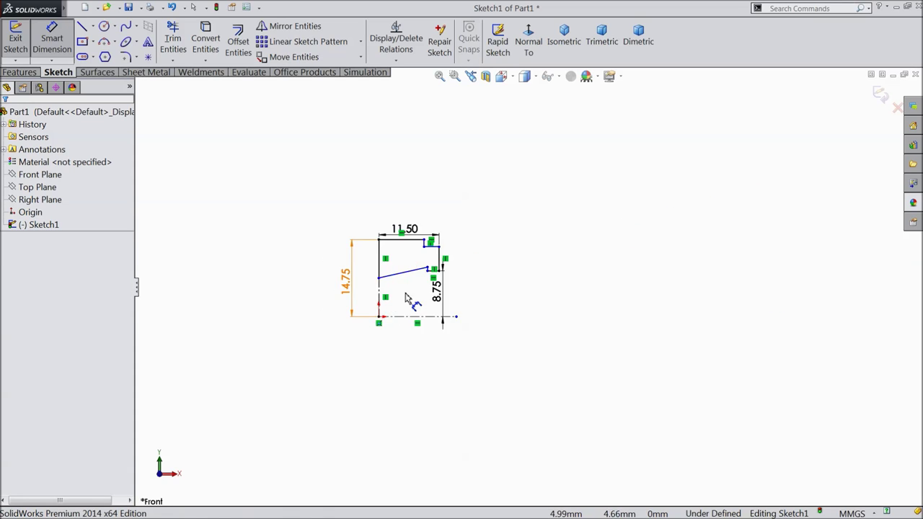
scroll(393, 288, "up", 5)
key("Escape")
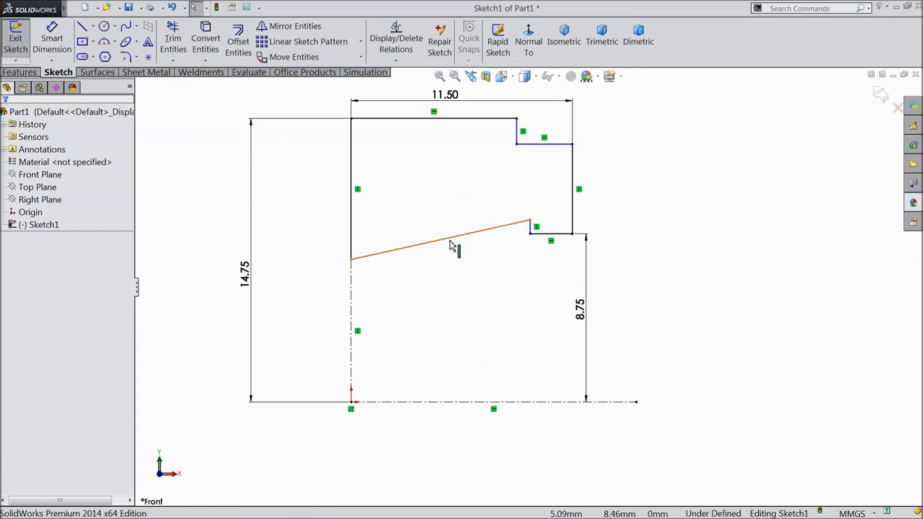
- Make the profile's slanted lower line horizontal and dimension its distance from the horizontal centerline as 12.5 mm
left_click(447, 244)
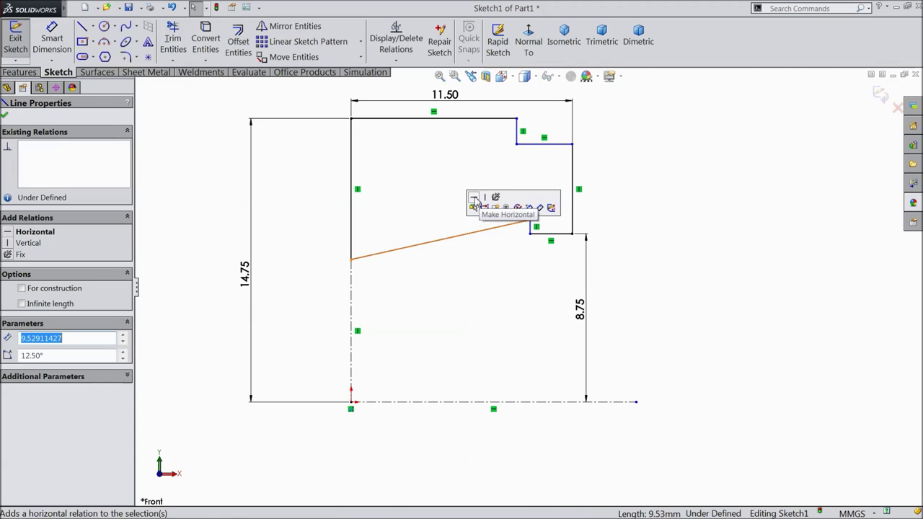
left_click(479, 198)
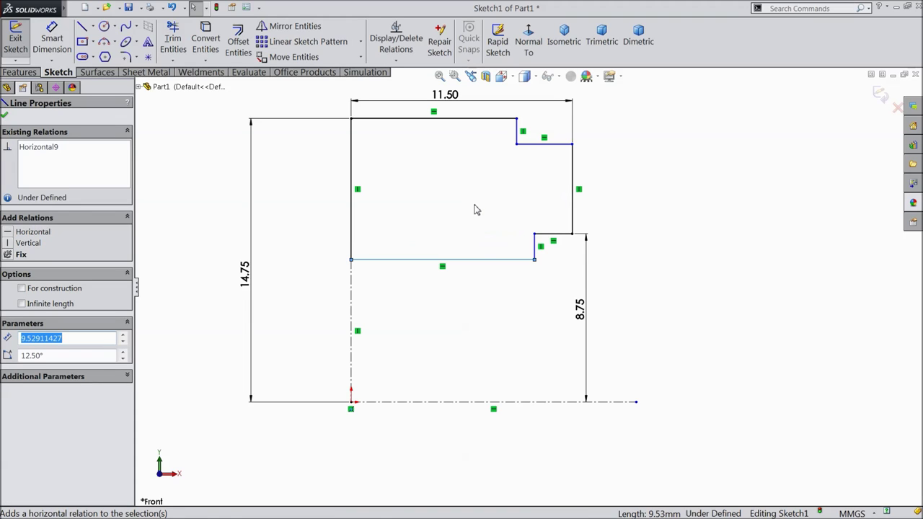
left_click(56, 48)
left_click(426, 262)
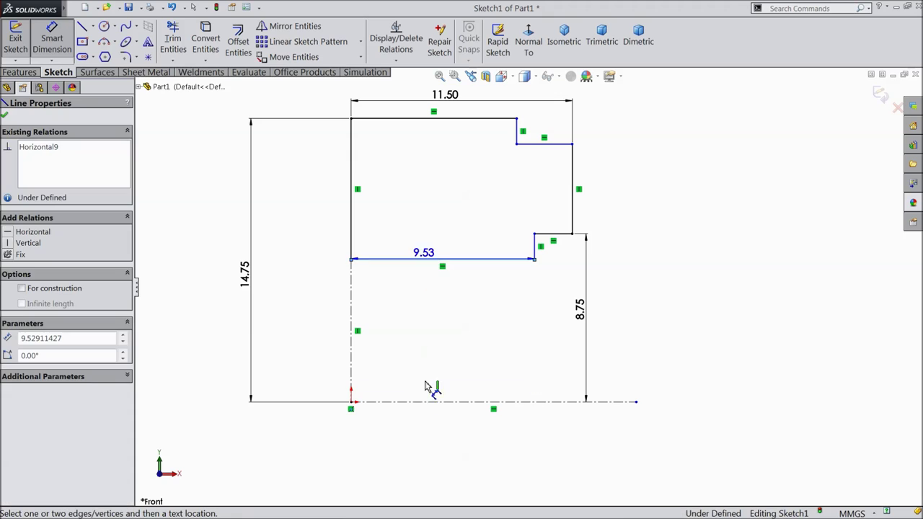
left_click(426, 403)
left_click(323, 336)
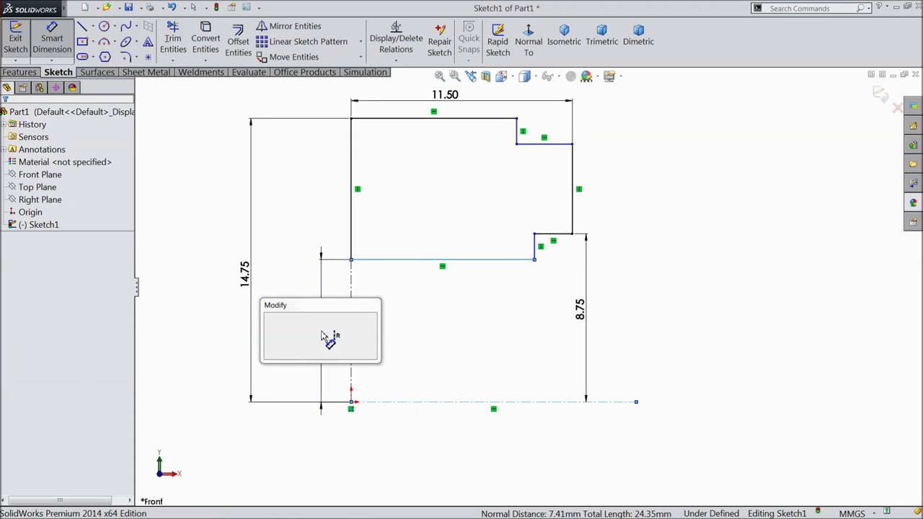
type("12.5")
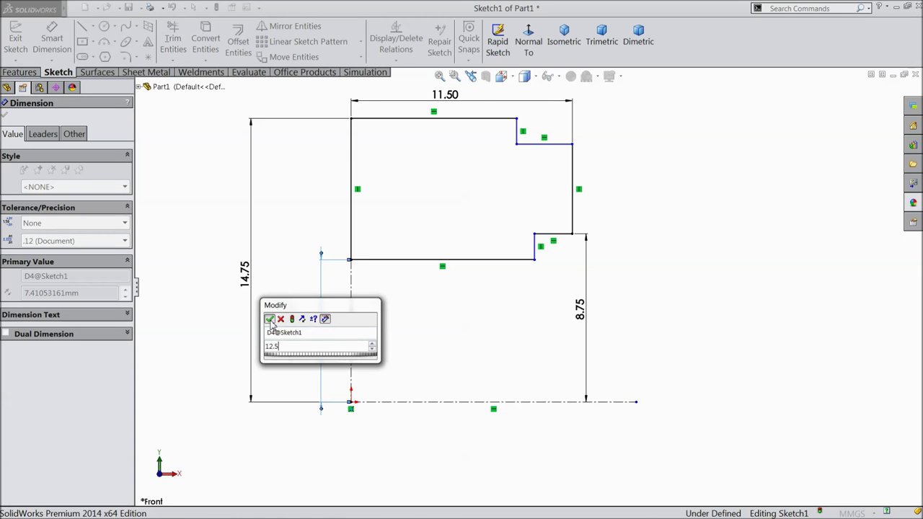
left_click(270, 319)
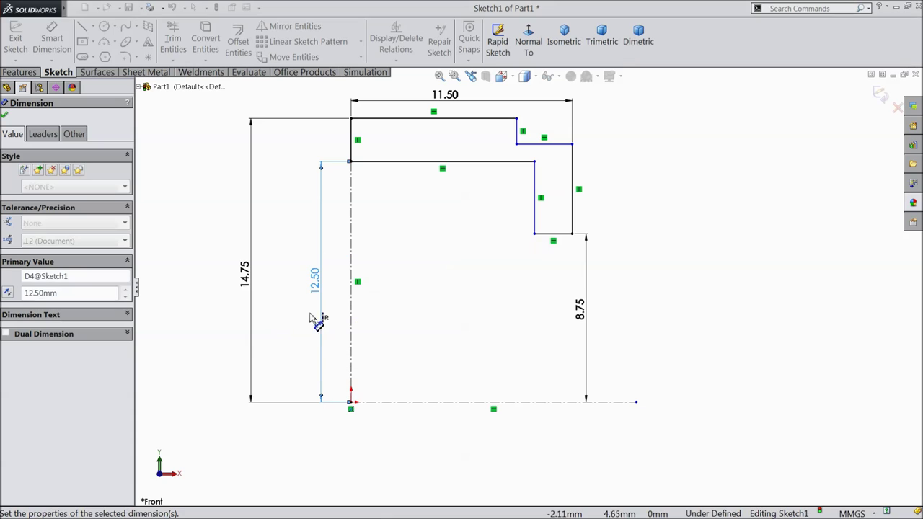
- Dimension the height of the upper step's short horizontal edge above the horizontal centerline as 14 mm
left_click(564, 146)
left_click(620, 402)
left_click(690, 302)
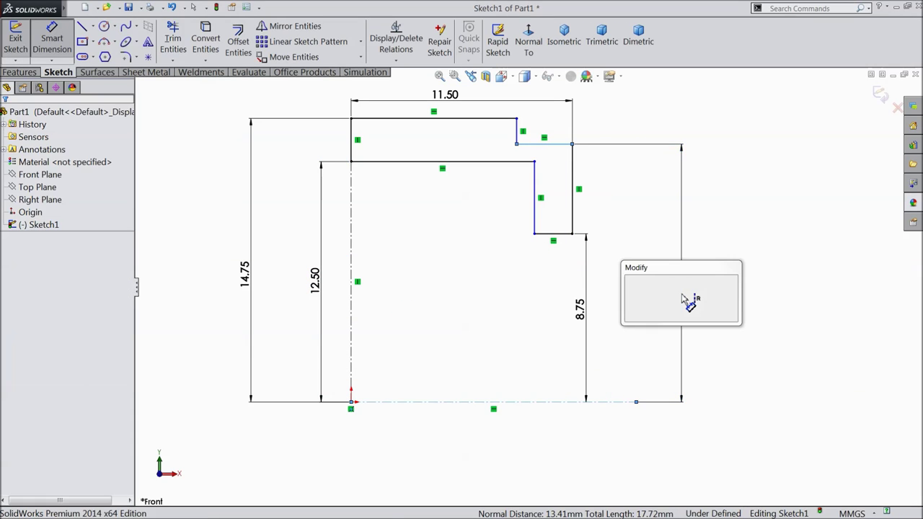
type("1")
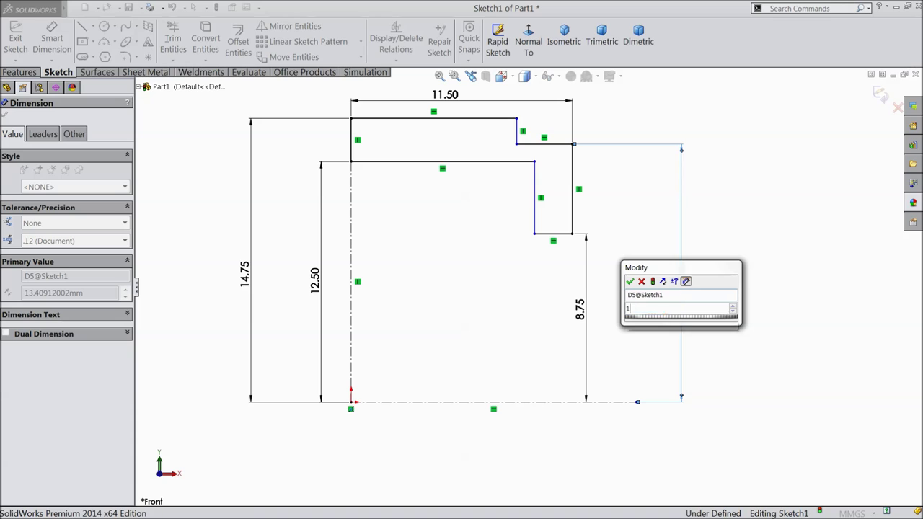
type("4")
left_click(630, 282)
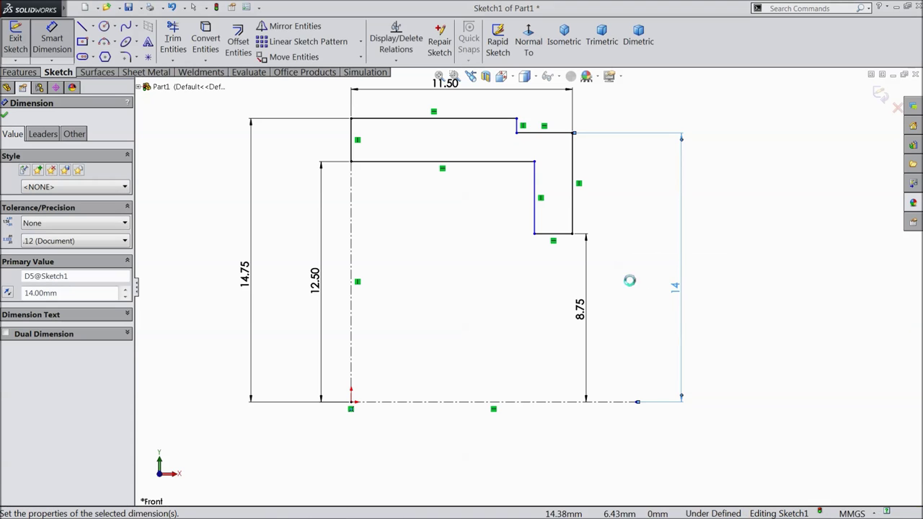
- Dimension the width of the short lowest edge of the profile as 1.5 mm
scroll(560, 242, "up", 1)
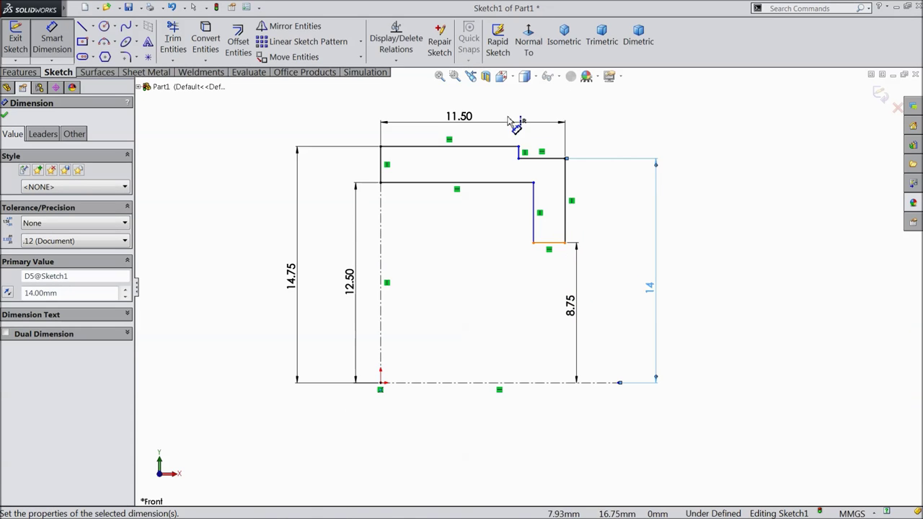
scroll(509, 156, "down", 3)
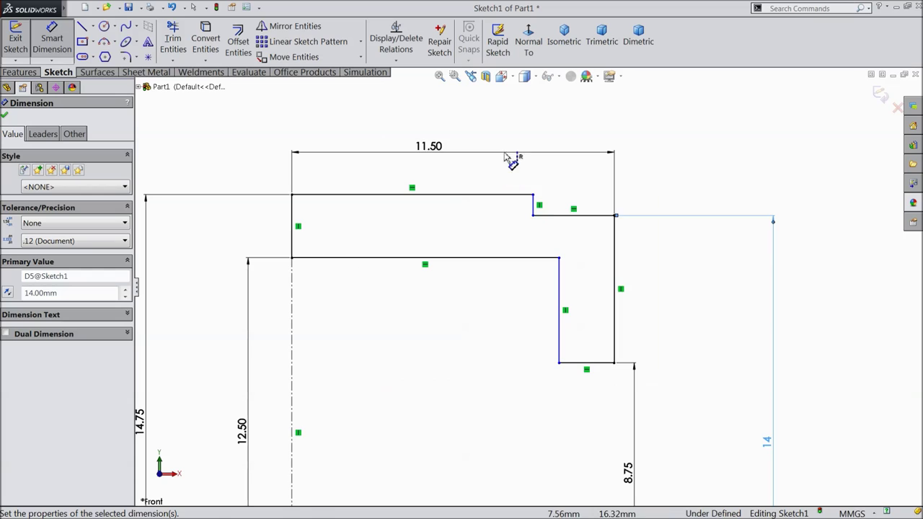
left_click(601, 363)
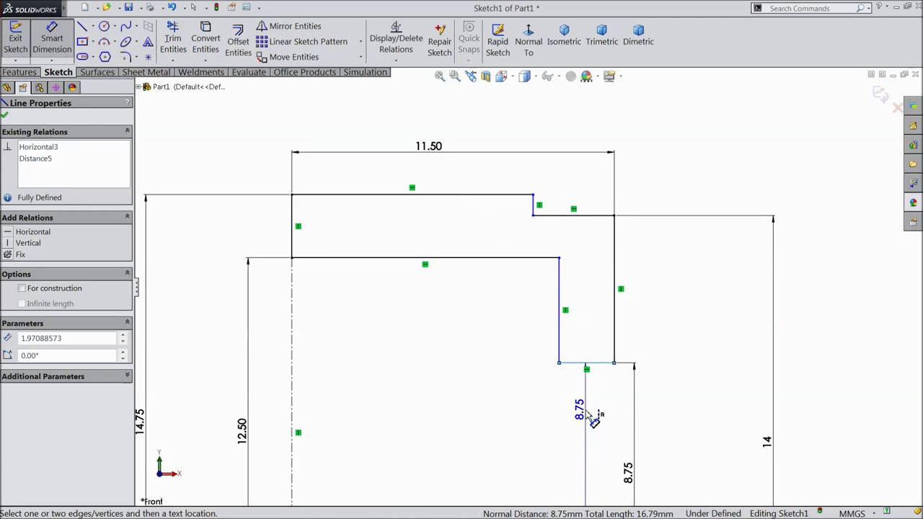
left_click(589, 417)
left_click(587, 427)
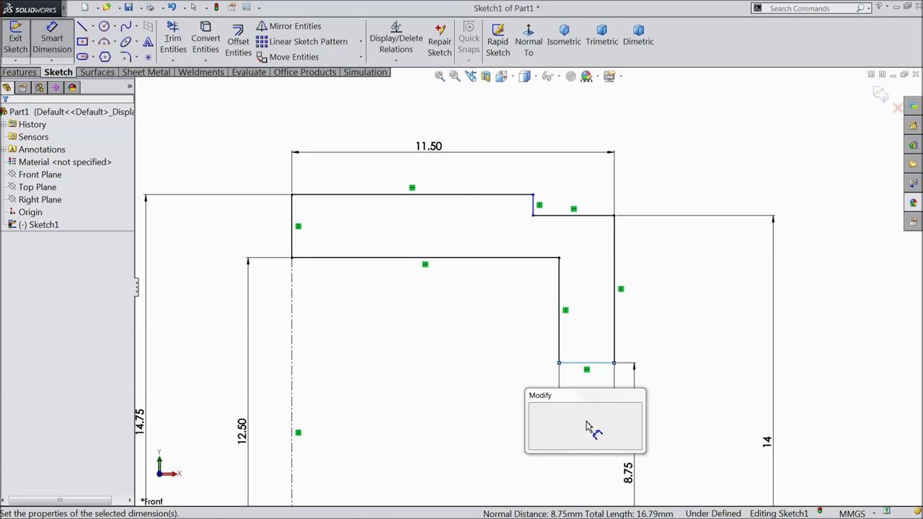
type("1.5")
left_click(537, 409)
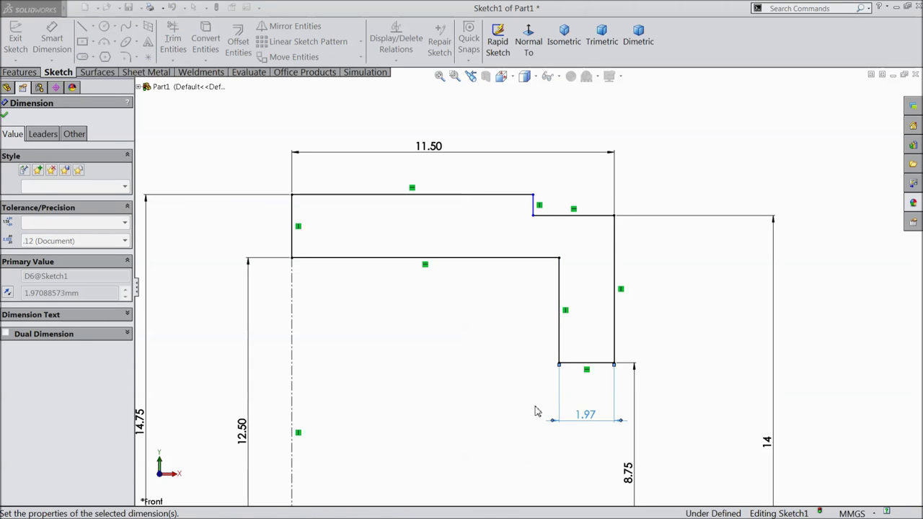
- Dimension the length of the profile's uppermost horizontal edge as 6 mm
left_click(432, 195)
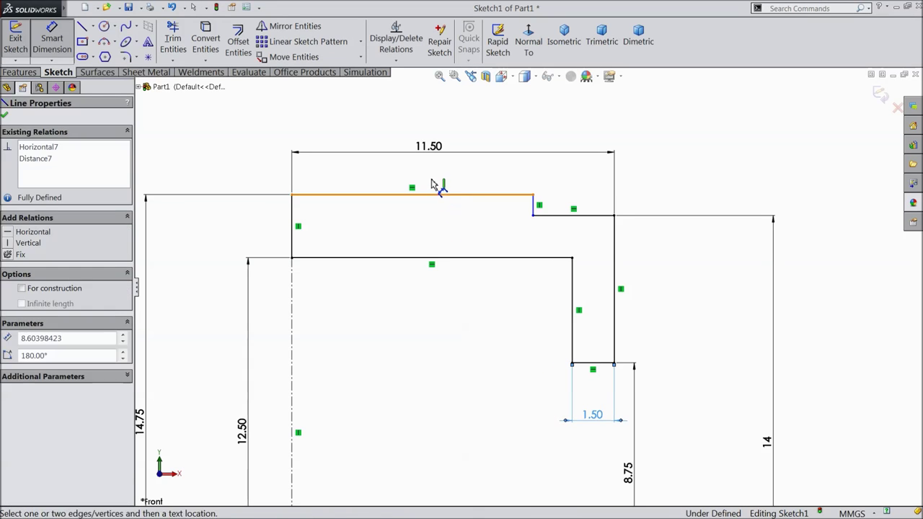
left_click(431, 181)
type("6")
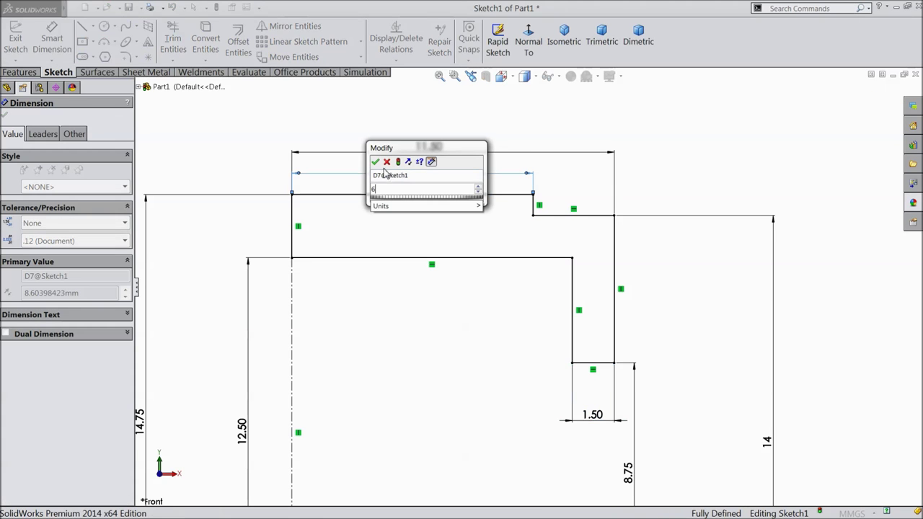
left_click(376, 163)
- Revolve the closed profile 360° about the horizontal centerline into a solid boss
scroll(523, 281, "up", 4)
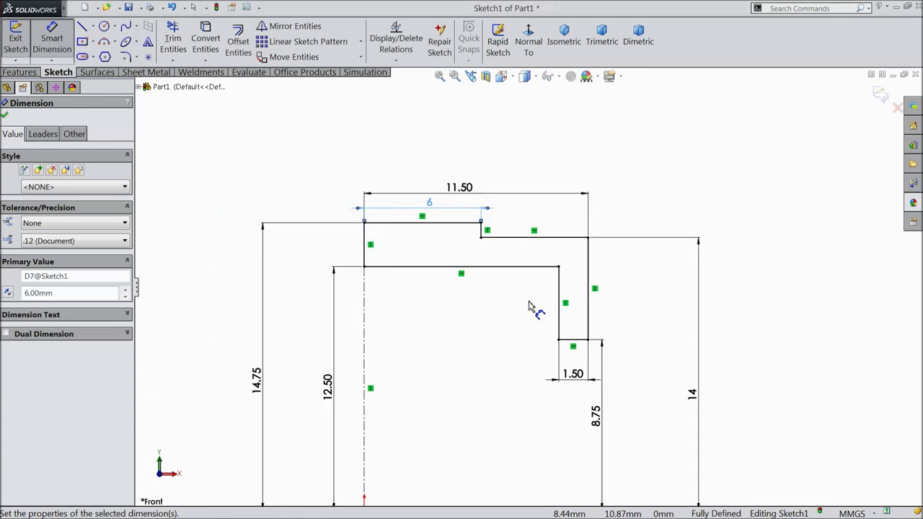
scroll(558, 410, "down", 2)
scroll(490, 248, "down", 1)
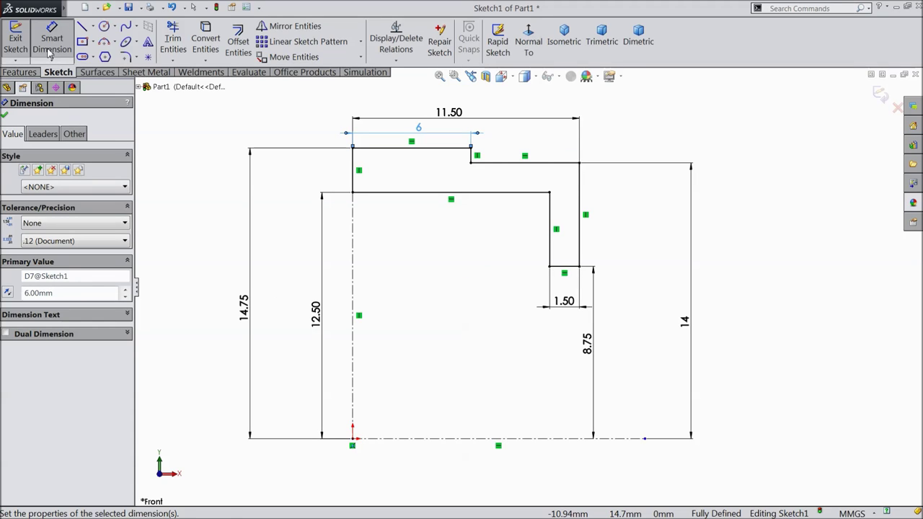
left_click(23, 72)
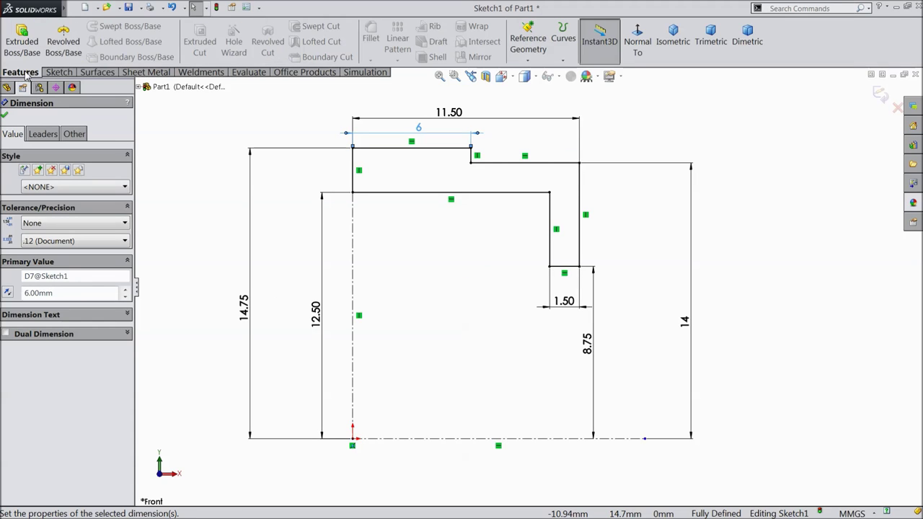
left_click(64, 48)
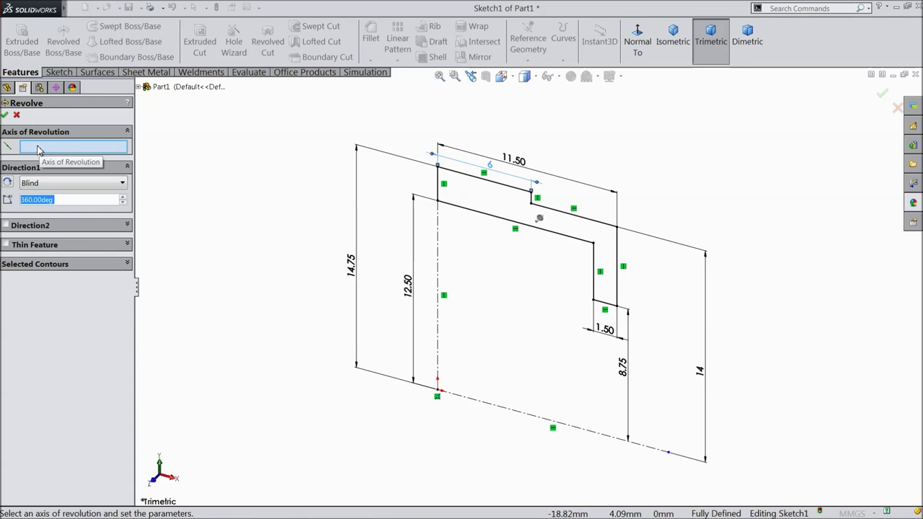
left_click(493, 409)
scroll(494, 409, "up", 3)
scroll(493, 409, "down", 3)
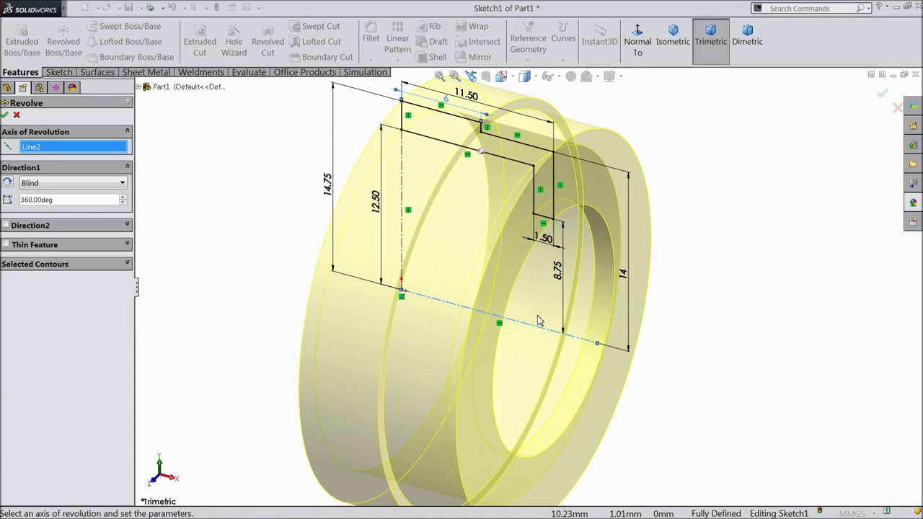
left_click(6, 116)
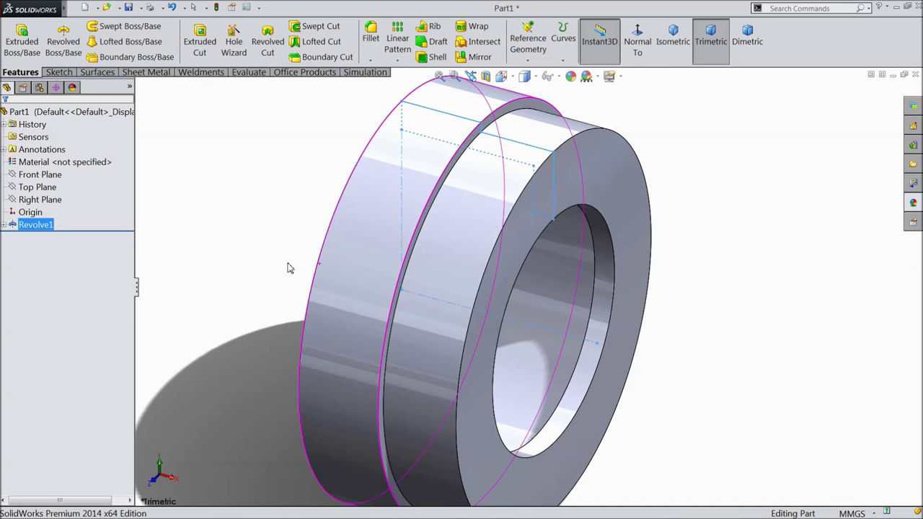
- Fillet the outer circular edge of the smaller-diameter section's end face with a constant radius of 1 mm
mouse_move(287, 267)
middle_mouse_down()
mouse_move(365, 290)
mouse_move(319, 292)
mouse_move(370, 313)
mouse_move(319, 295)
mouse_move(346, 287)
mouse_move(272, 235)
mouse_move(304, 227)
mouse_move(177, 231)
mouse_move(210, 274)
middle_mouse_up()
scroll(318, 290, "up", 3)
left_click(272, 235)
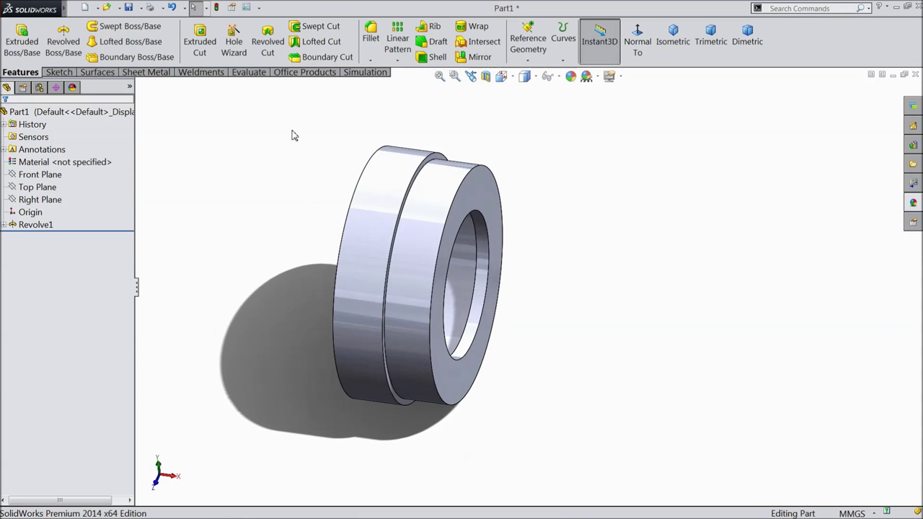
left_click(371, 37)
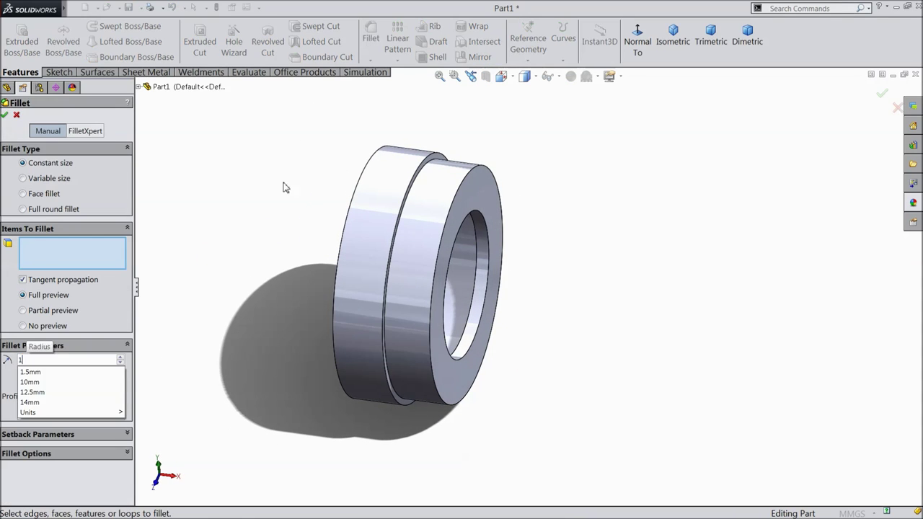
scroll(435, 279, "down", 3)
left_click(436, 278)
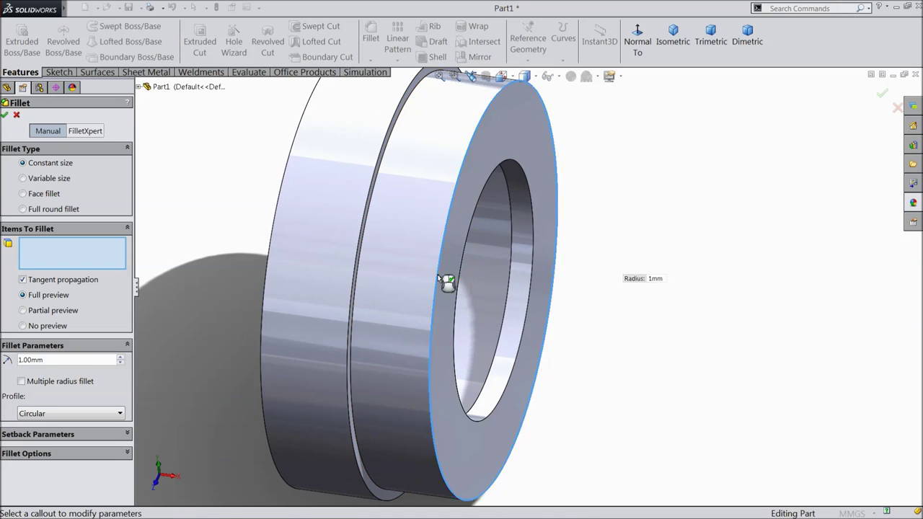
left_click(6, 115)
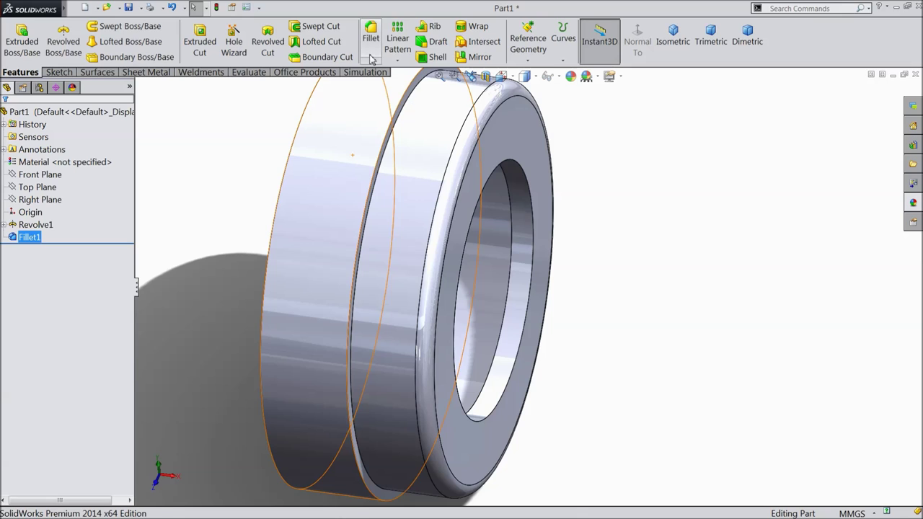
- Chamfer the outer circular edge of the larger-diameter section's open end with a 0.5 mm distance at 45°
left_click(371, 60)
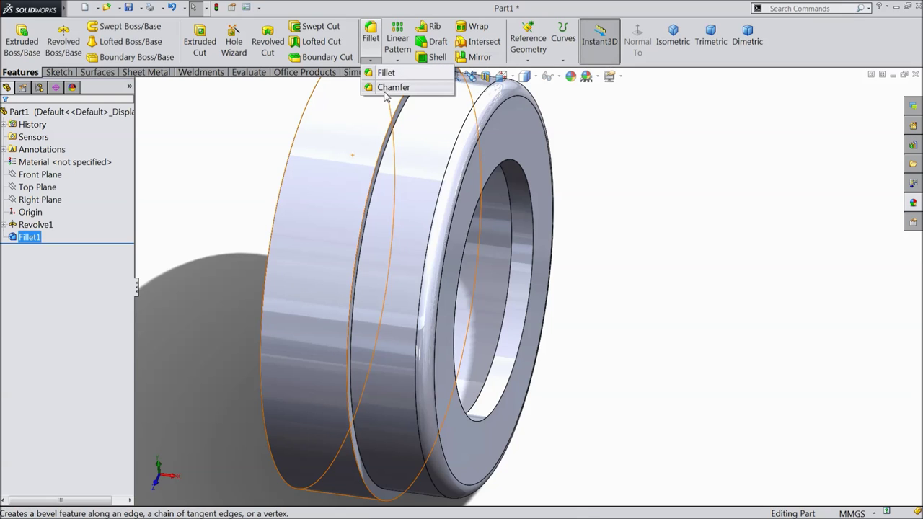
left_click(386, 88)
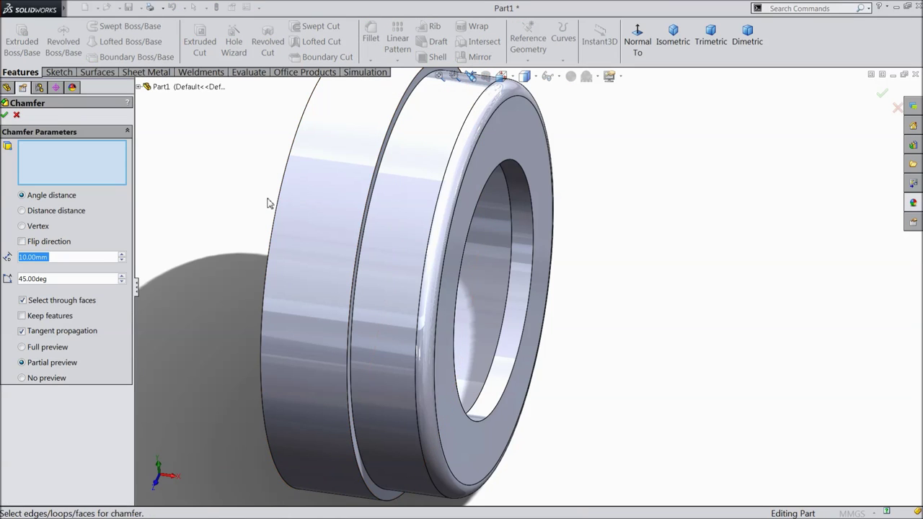
type("0.5")
key("Return")
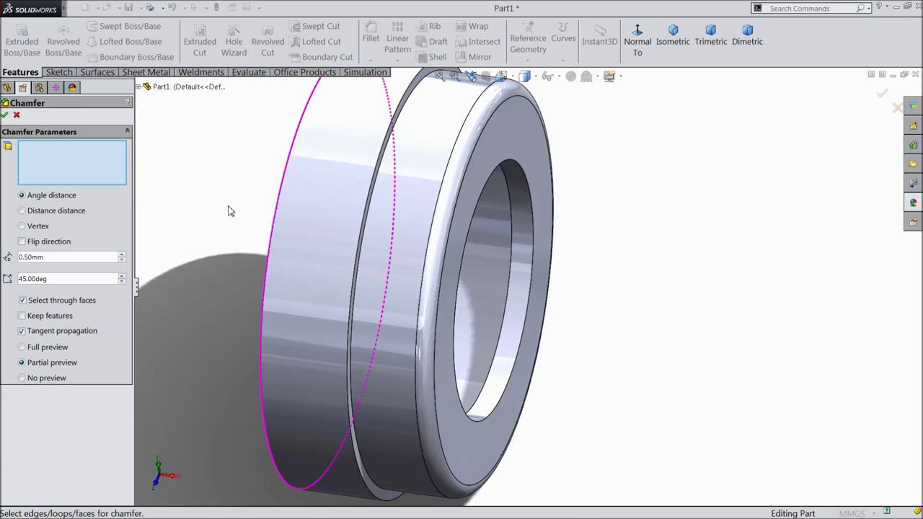
middle_click_drag(228, 210, 286, 212)
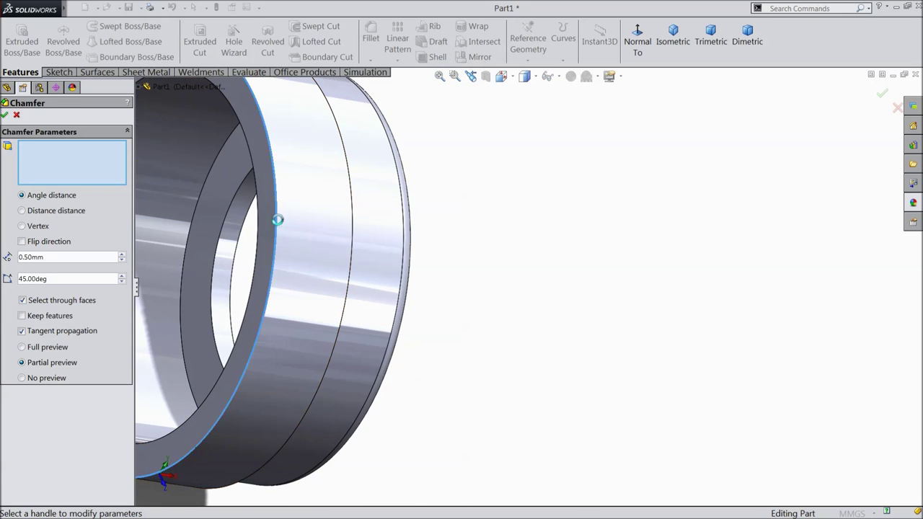
left_click(278, 220)
key("ctrl+7")
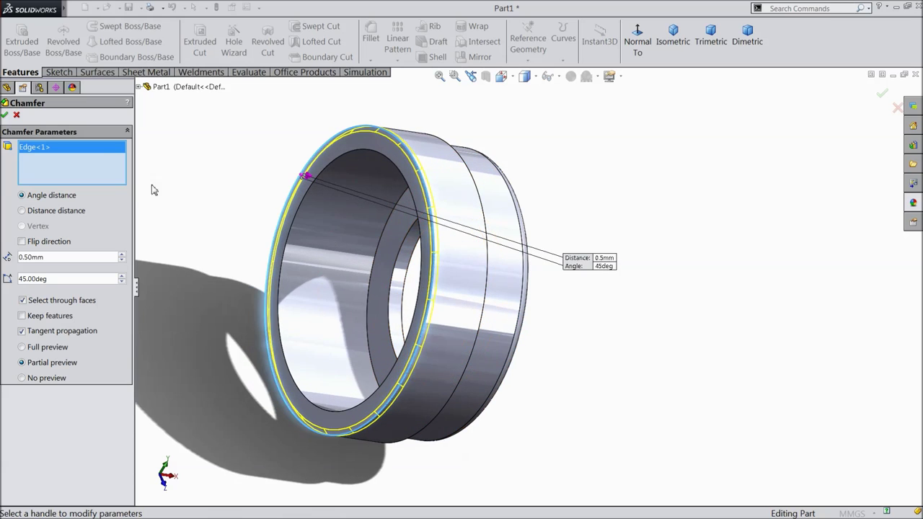
left_click(5, 115)
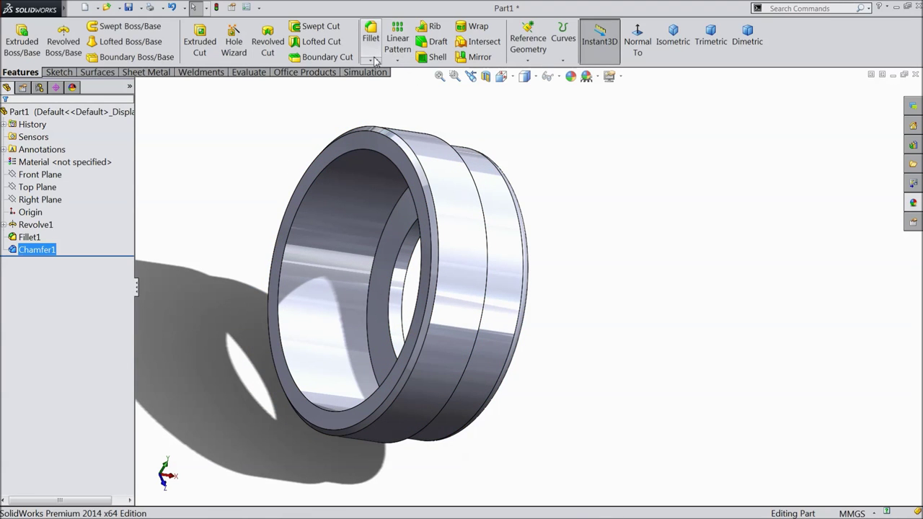
- Chamfer the inner bore edges on both end faces with a 1 mm distance at 45°
left_click(370, 60)
left_click(392, 87)
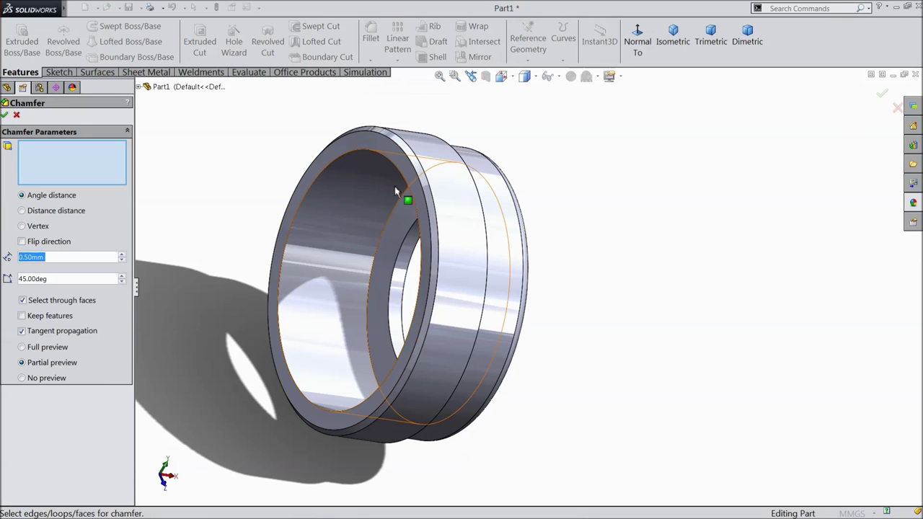
type("1")
key("Return")
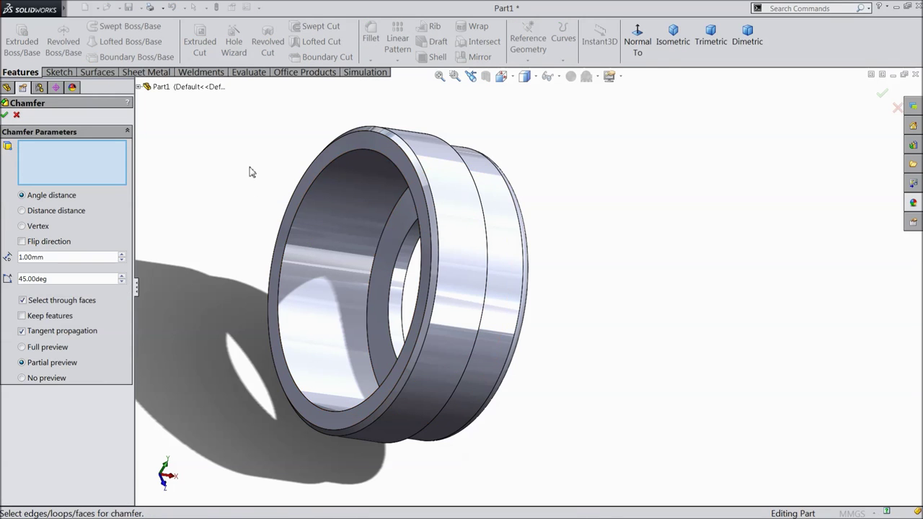
left_click(292, 233)
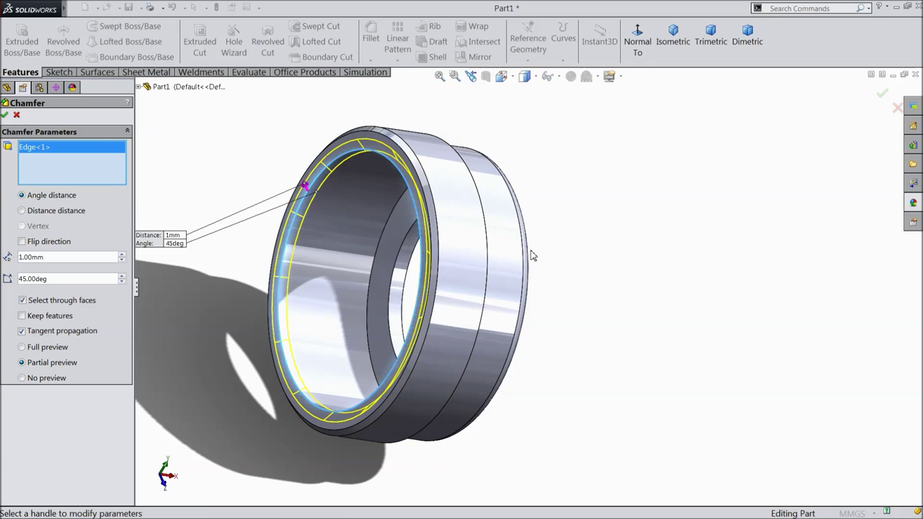
middle_click_drag(295, 236, 463, 246)
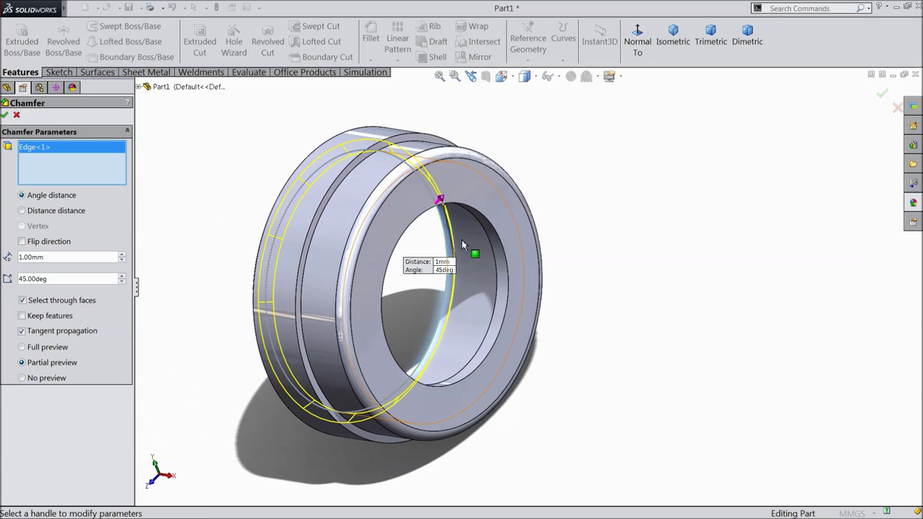
left_click(509, 301)
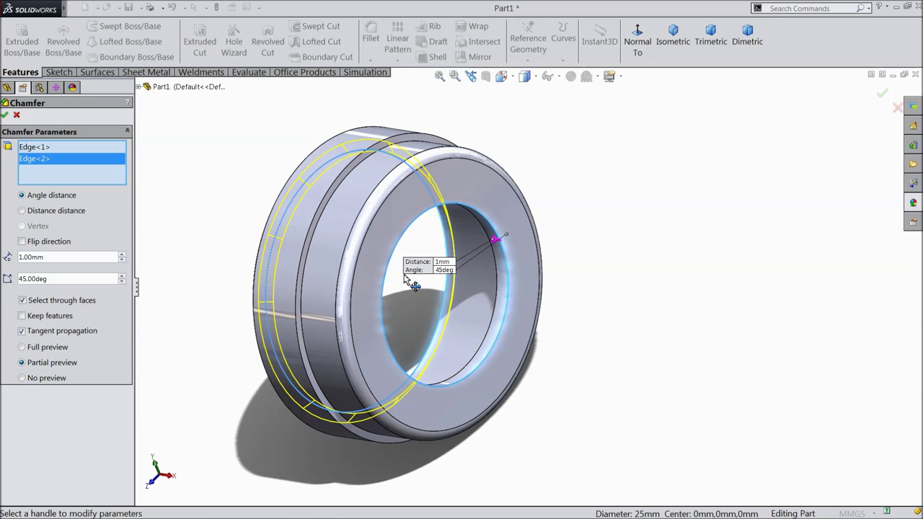
left_click(5, 116)
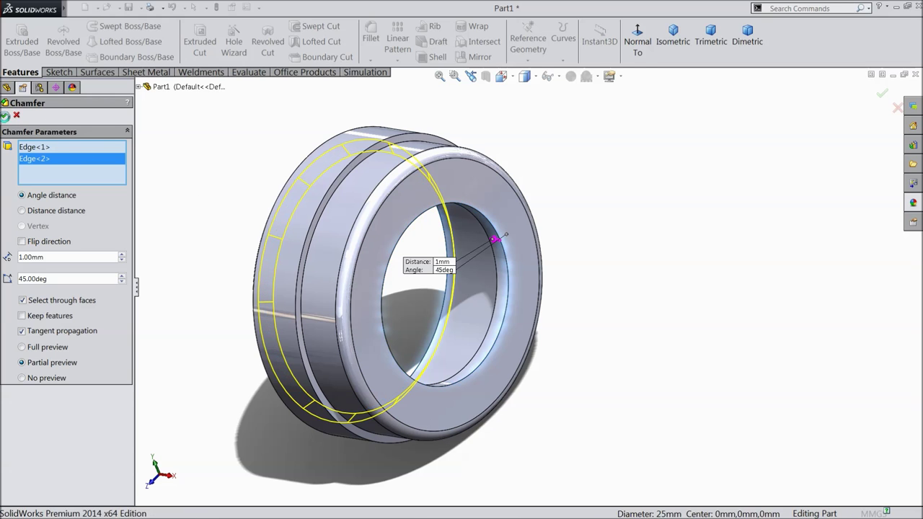
- Start a sketch on the narrow annular step face between the two outer diameters, viewed normal to it
middle_click_drag(253, 214, 256, 234)
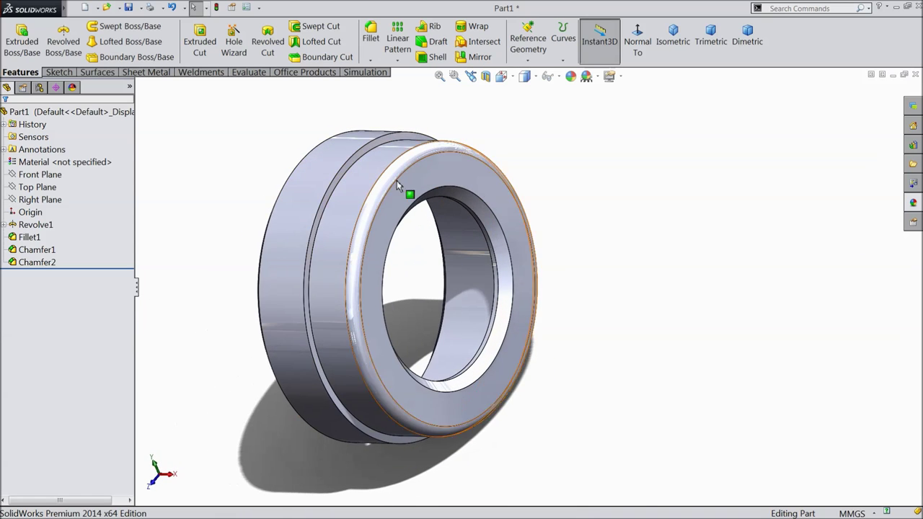
scroll(338, 185, "up", 5)
left_click(272, 221)
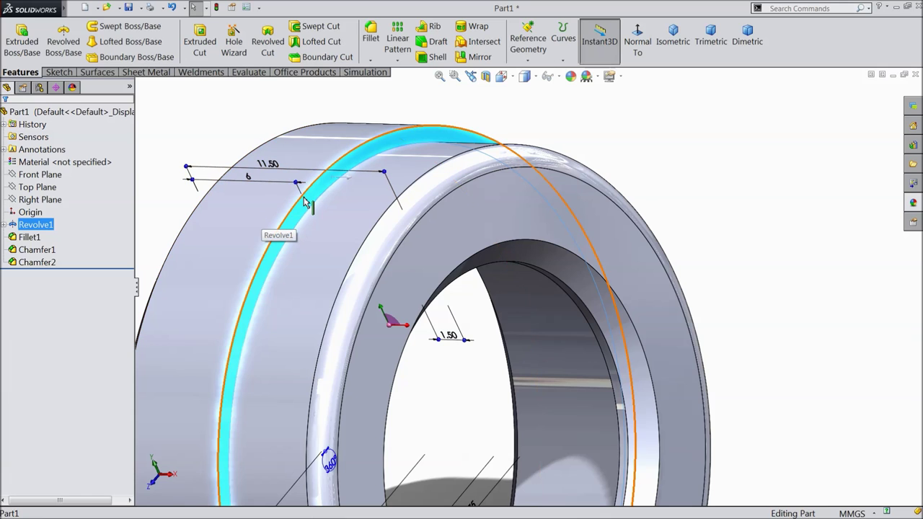
left_click(60, 72)
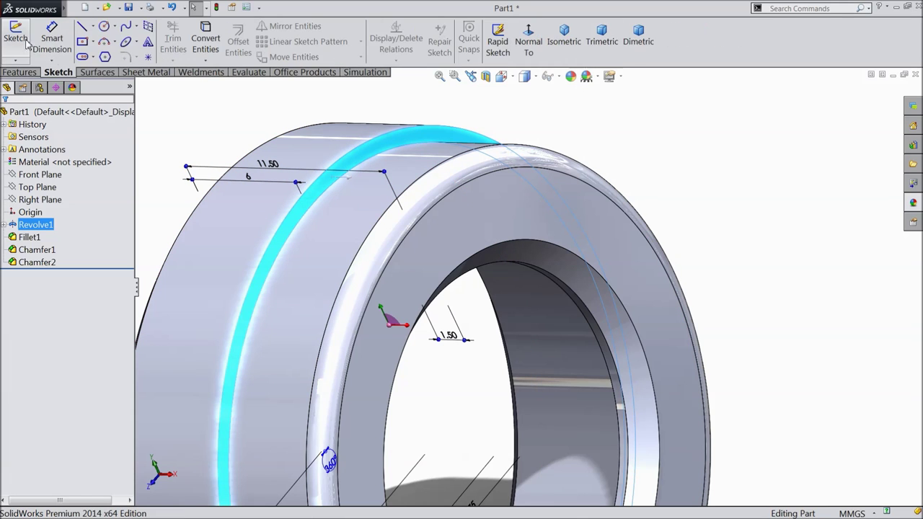
left_click(26, 44)
left_click(530, 40)
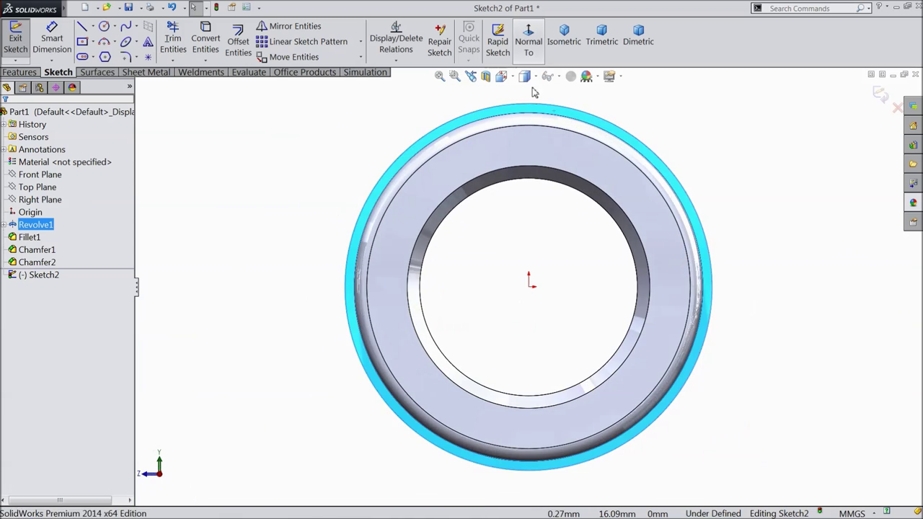
- Draw a vertical centerline from the origin up to the outermost circular edge
scroll(526, 100, "down", 4)
left_click(93, 26)
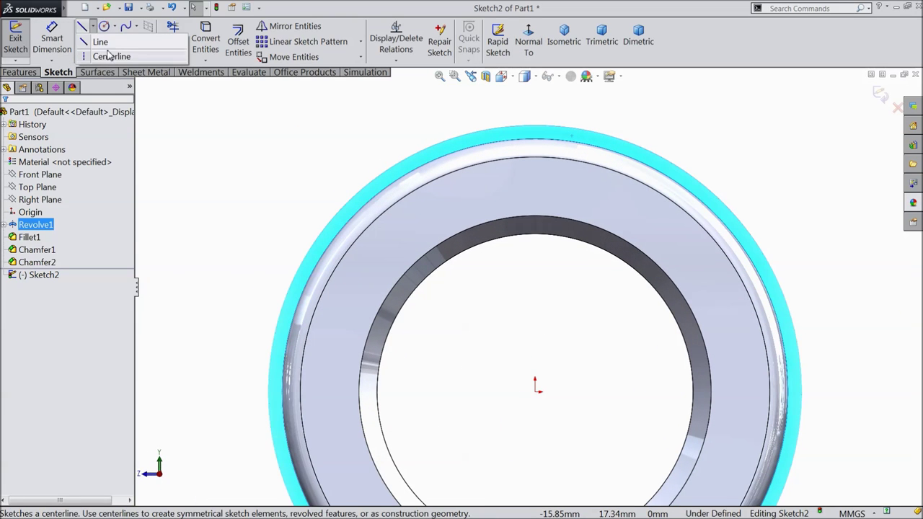
left_click(112, 57)
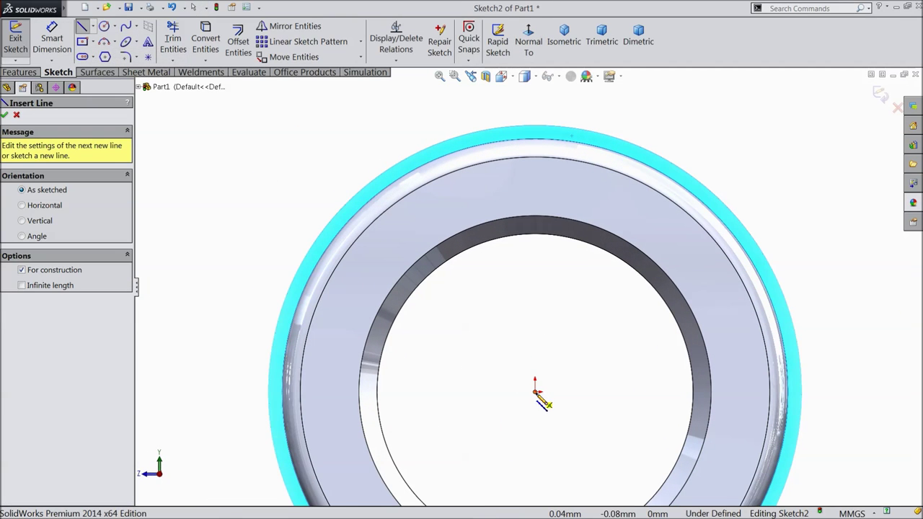
left_click(535, 392)
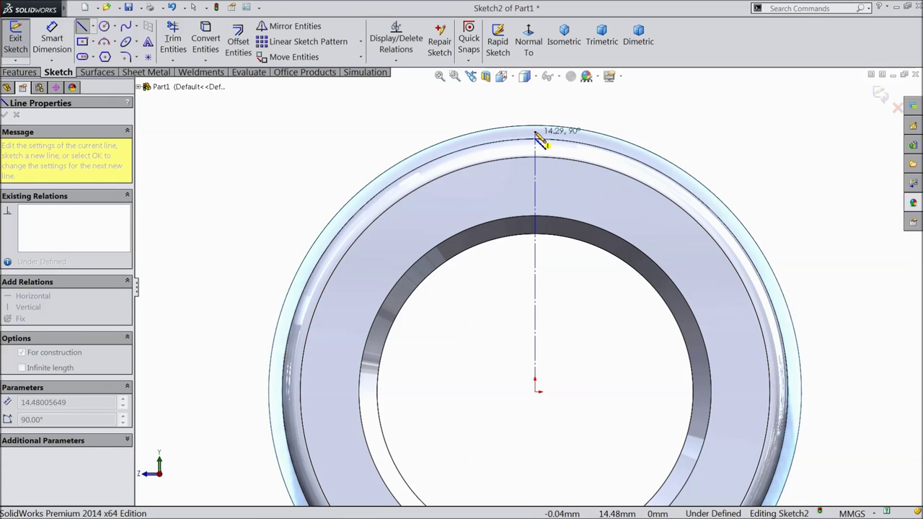
left_click(535, 127)
right_click(500, 116)
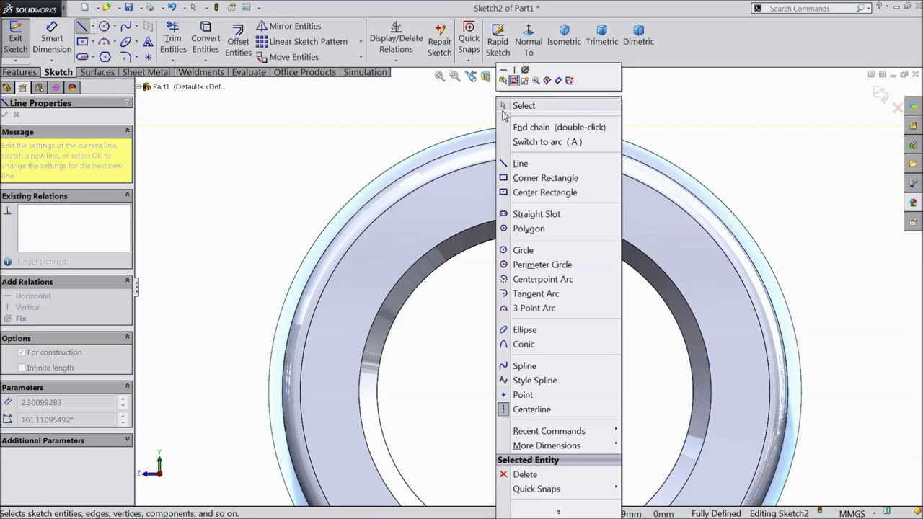
left_click(522, 106)
- Sketch a closed inverted triangle with sides about 1.2 mm, its lower vertex on the centerline and its horizontal edge above the outer rim
scroll(546, 148, "down", 6)
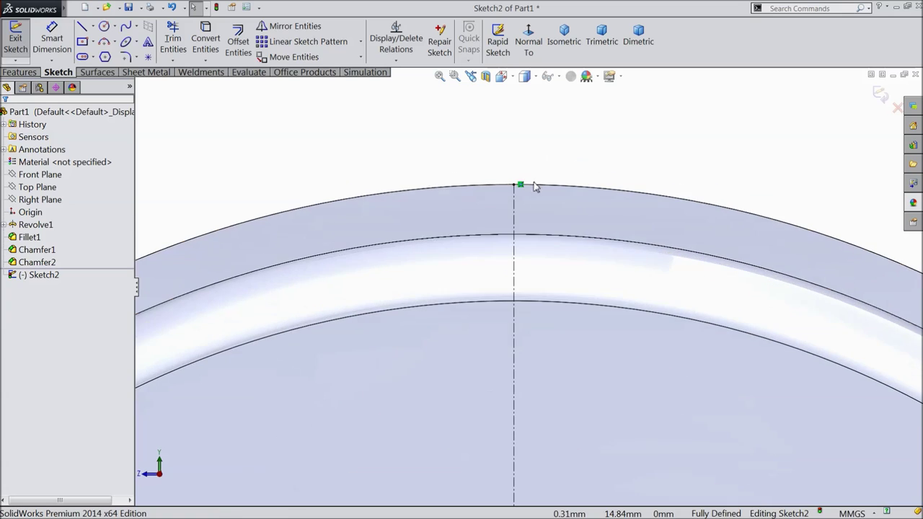
scroll(531, 212, "down", 1)
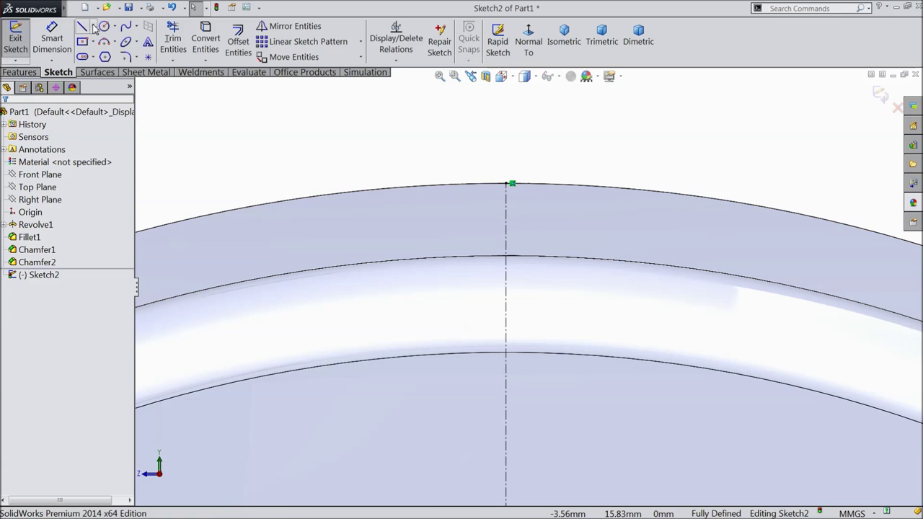
left_click(94, 28)
left_click(95, 39)
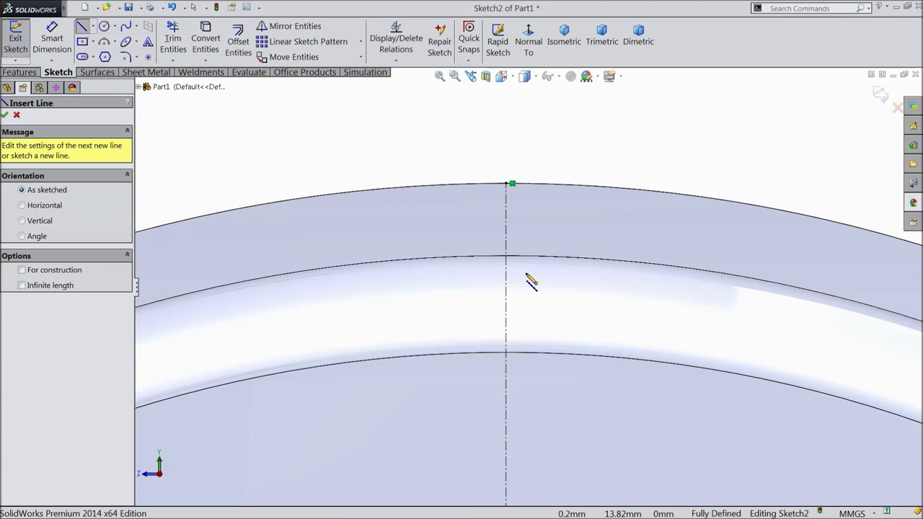
left_click(511, 228)
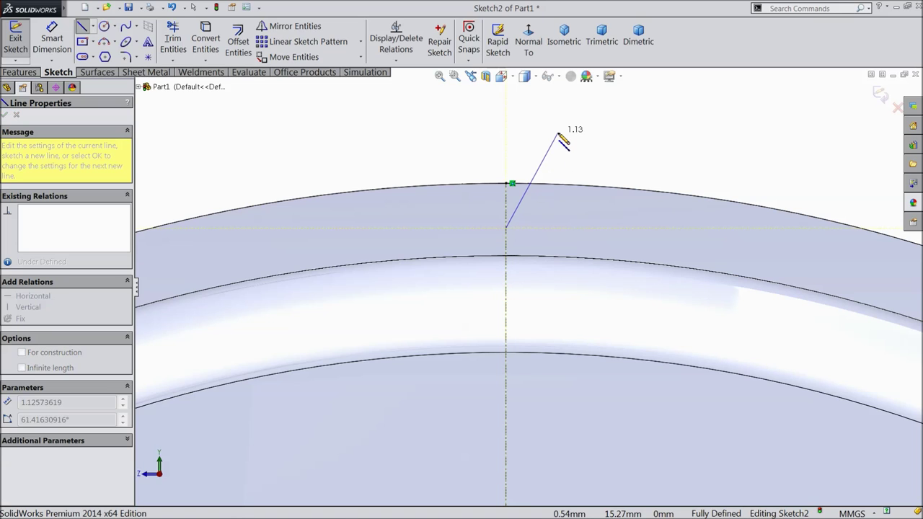
left_click(557, 132)
left_click(444, 132)
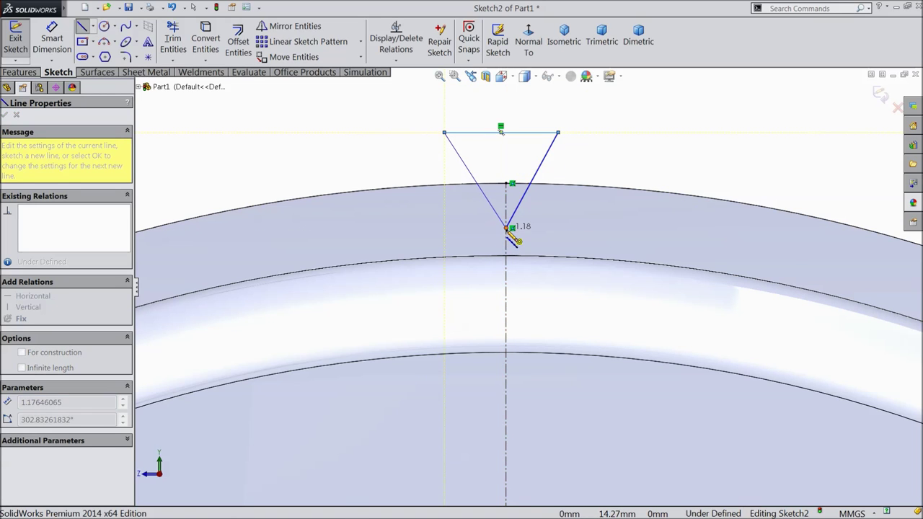
left_click(507, 228)
right_click(568, 153)
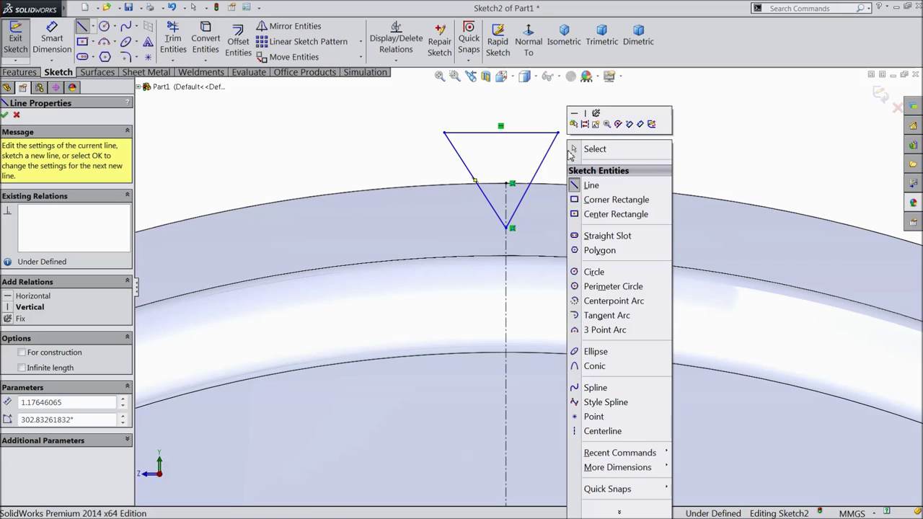
left_click(596, 149)
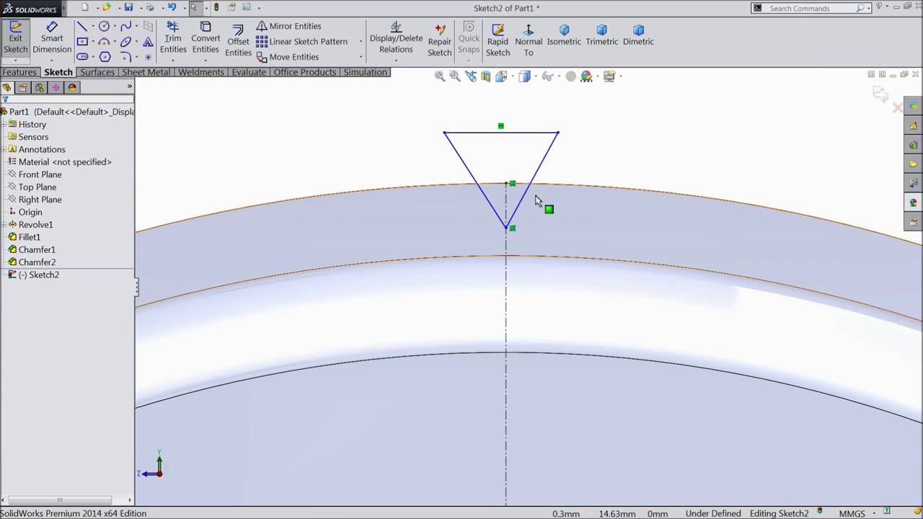
- Make the triangle's two slanted sides symmetric about the vertical centerline
left_click(508, 206)
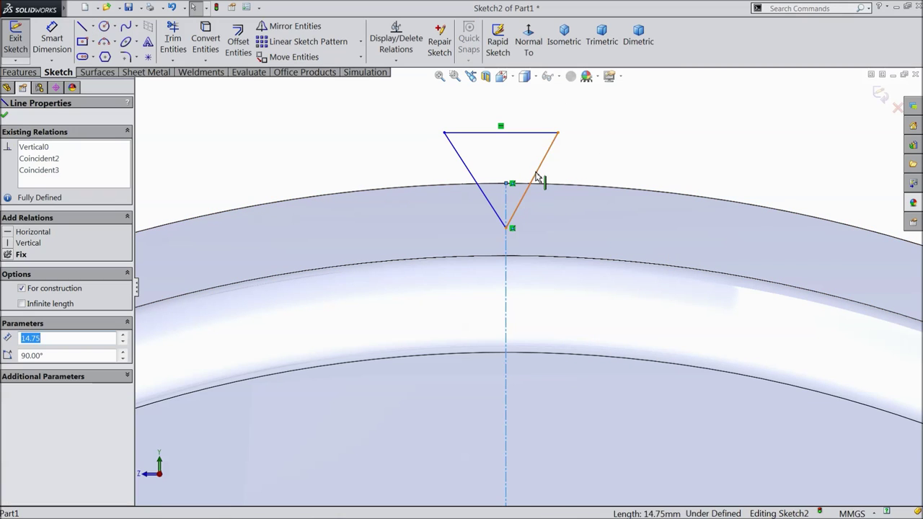
left_click(538, 177)
left_click(469, 181, "ctrl")
left_click(476, 178, "ctrl")
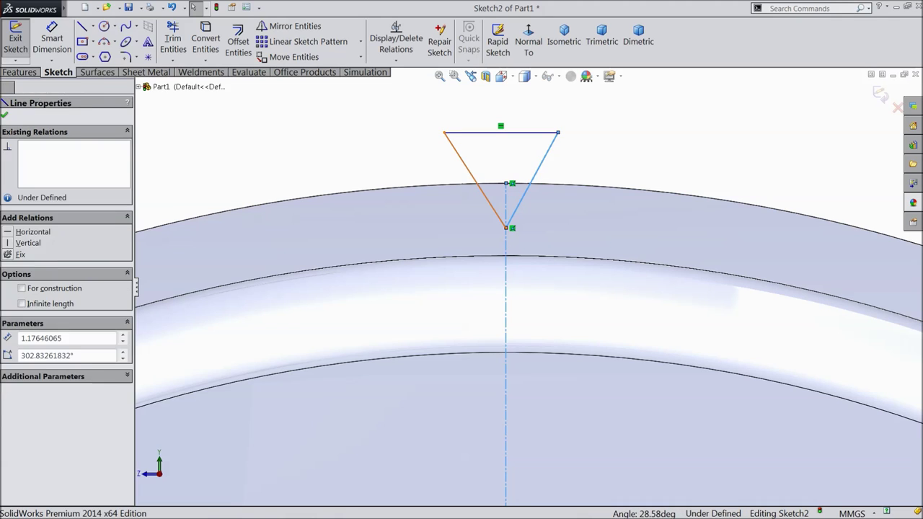
left_click(476, 177, "ctrl")
left_click(506, 209, "ctrl")
left_click(551, 130)
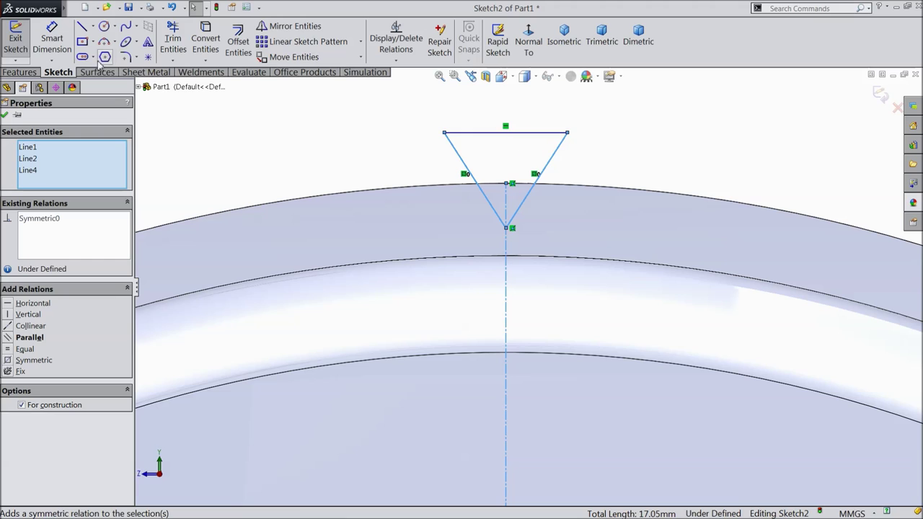
- Dimension the angle between the triangle's two slanted sides as 60° and place the dimension well above the triangle
left_click(52, 40)
left_click(554, 153)
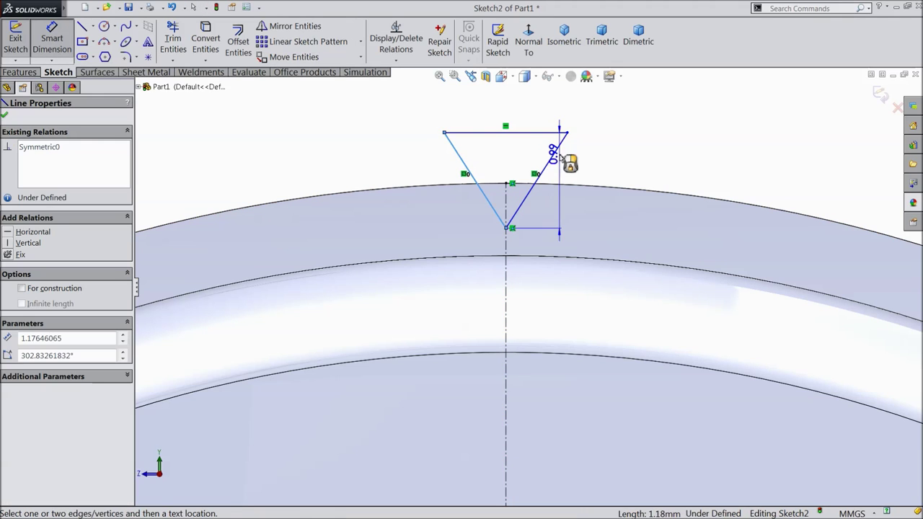
left_click(482, 192)
left_click(505, 101)
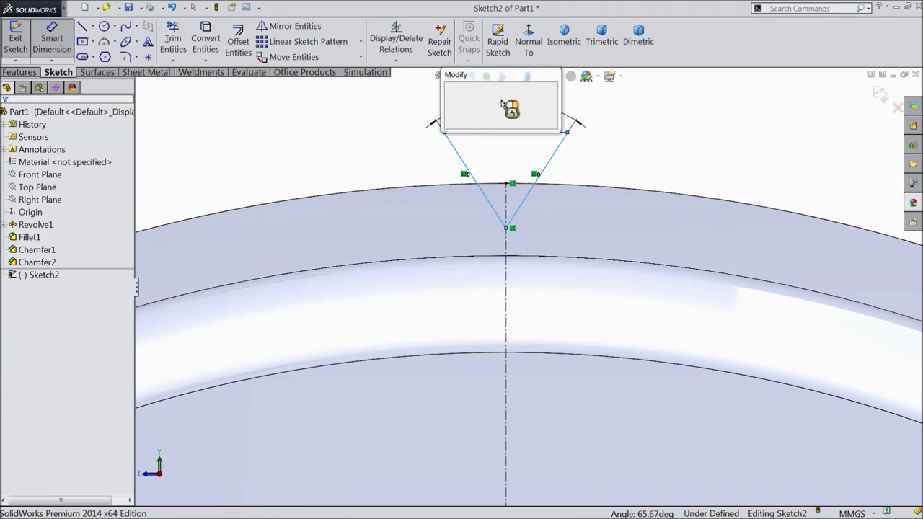
type("60")
left_click(453, 92)
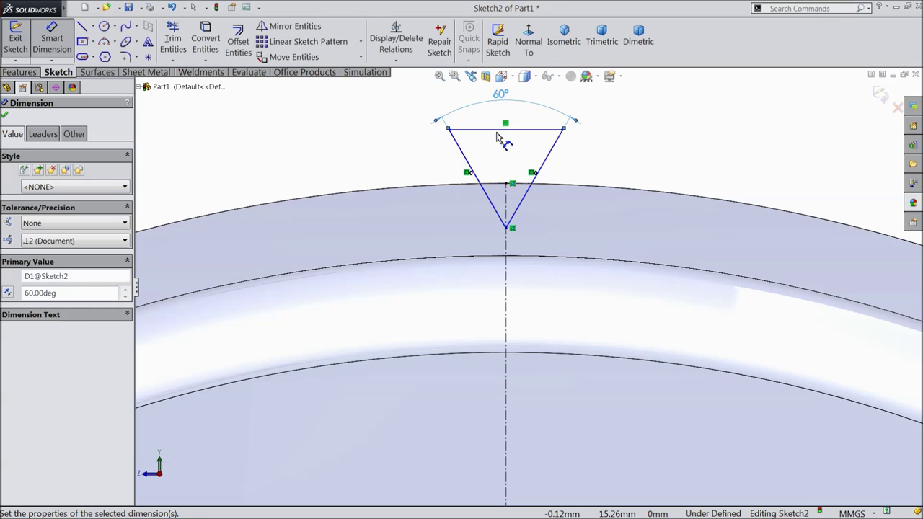
scroll(505, 152, "down", 2)
left_click_drag(511, 195, 501, 124)
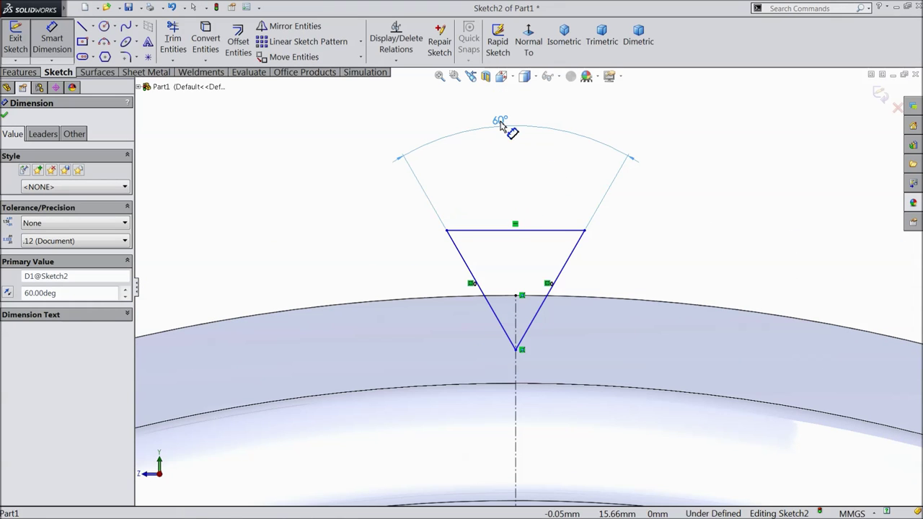
- Dimension the length of the triangle's horizontal edge as 0.5 mm
left_click(509, 231)
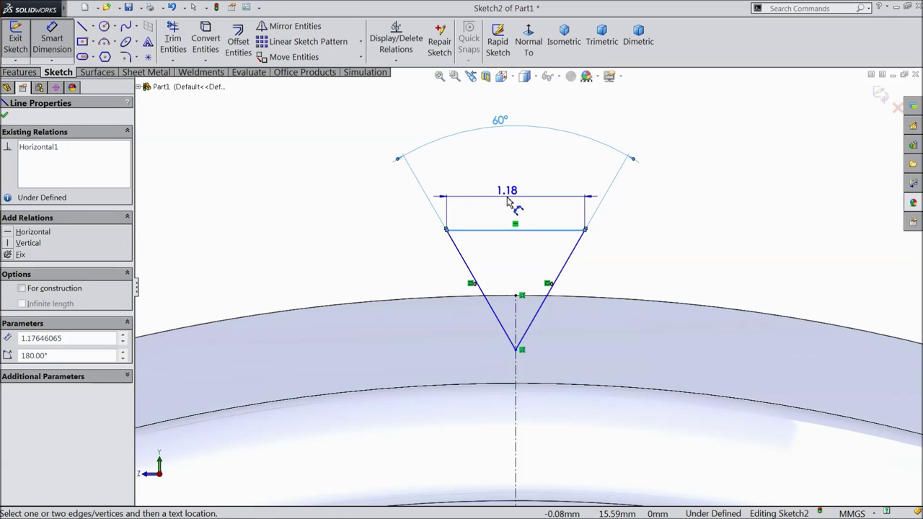
left_click(510, 202)
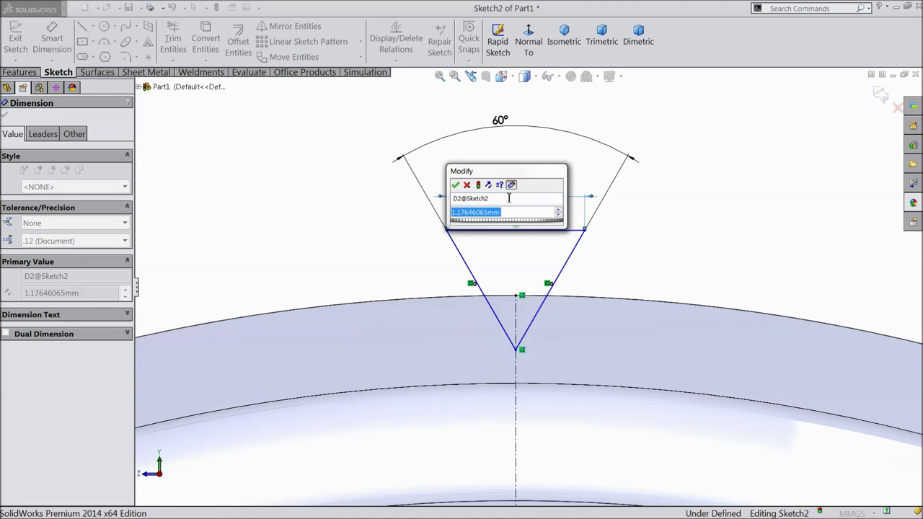
type("0")
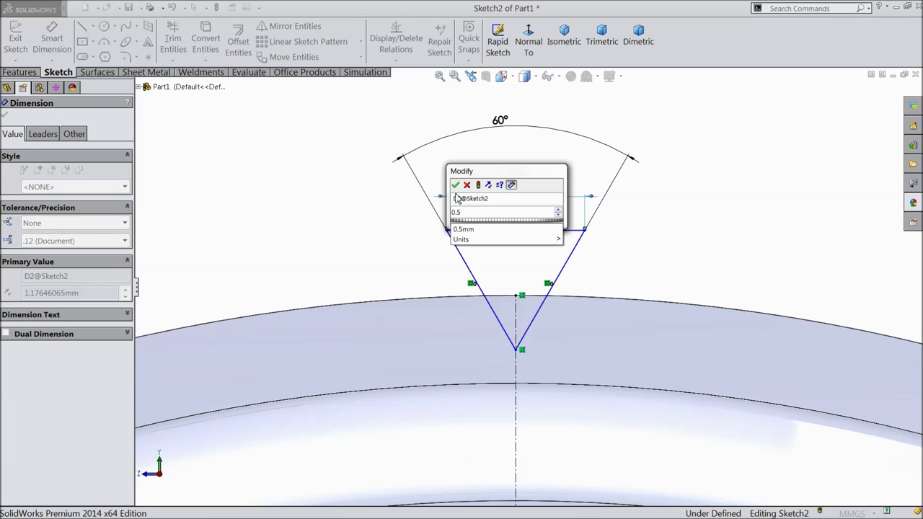
type(".5")
key("Return")
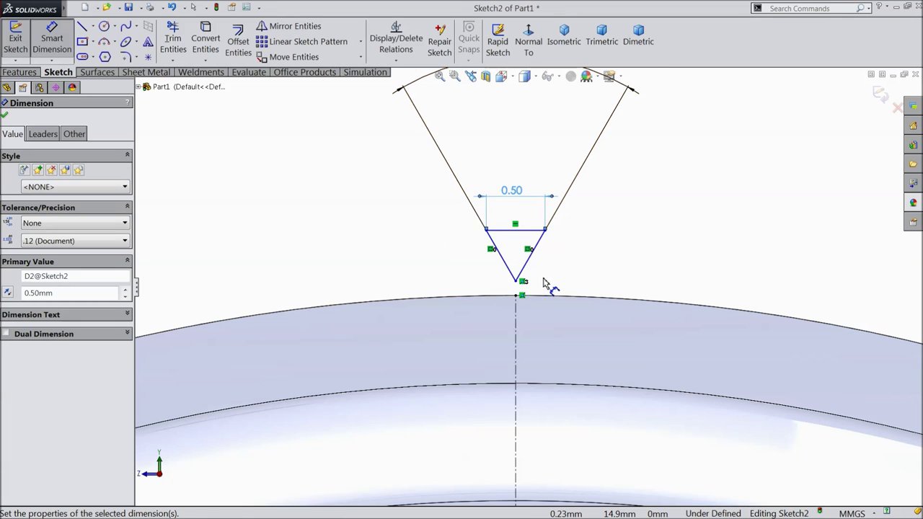
scroll(545, 283, "down", 2)
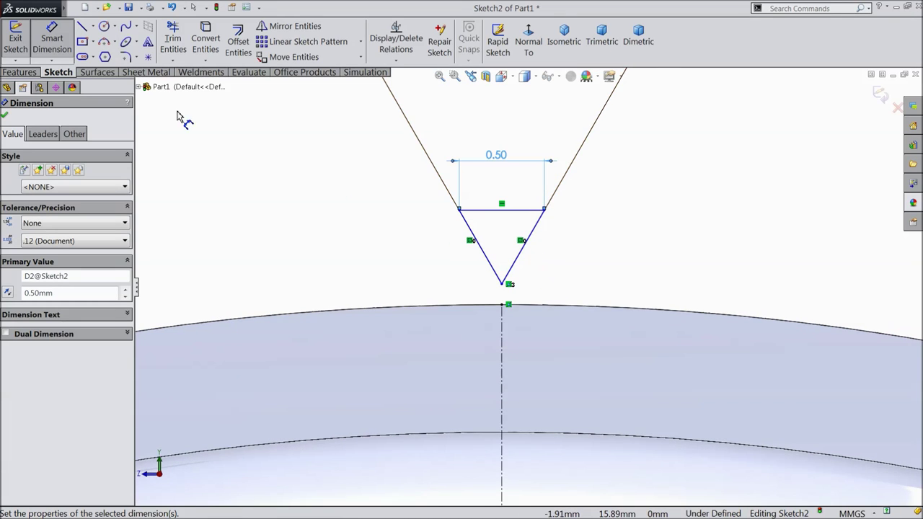
- Draw a vertical centerline about 0.3 mm long from the triangle's lower vertex up into the triangle
left_click(92, 26)
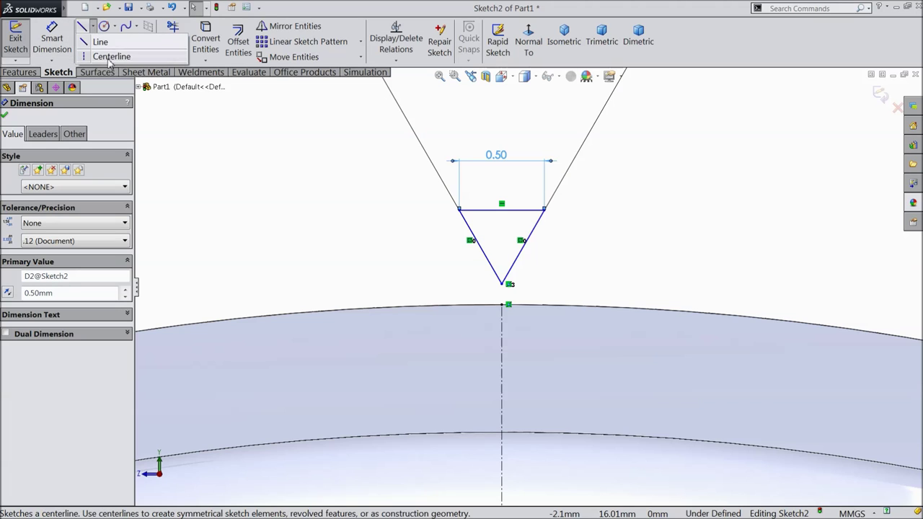
left_click(110, 57)
left_click(503, 284)
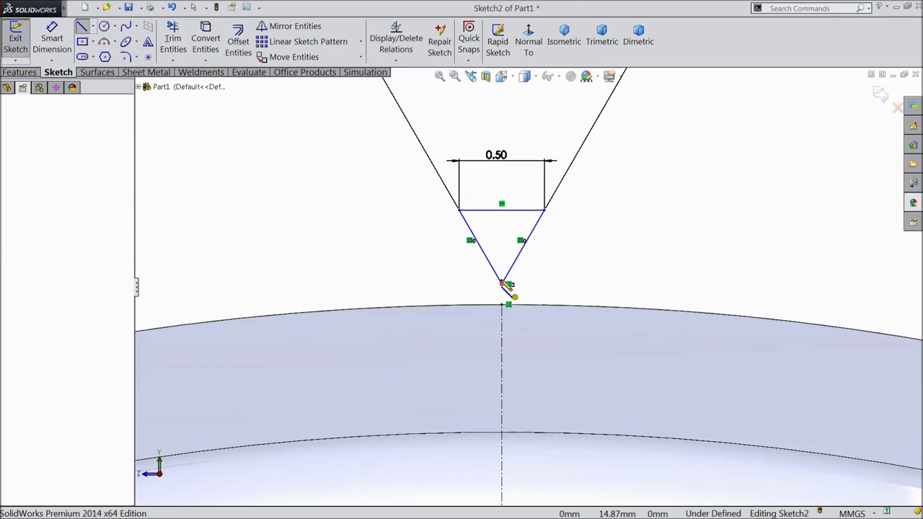
left_click(502, 237)
right_click(570, 241)
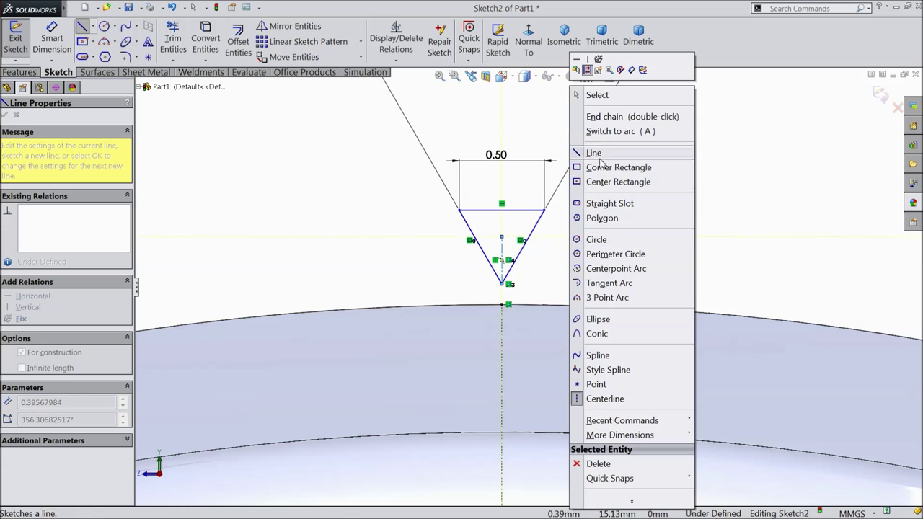
left_click(596, 96)
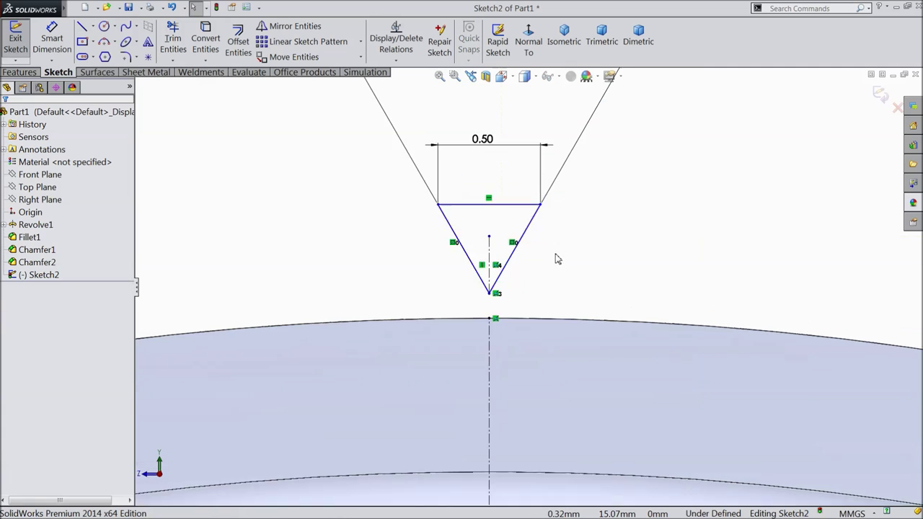
- Merge the short centerline's upper end with the long centerline's endpoint on the rim, and move the triangle's lower vertex below the rim
scroll(560, 245, "down", 3)
left_click(435, 230)
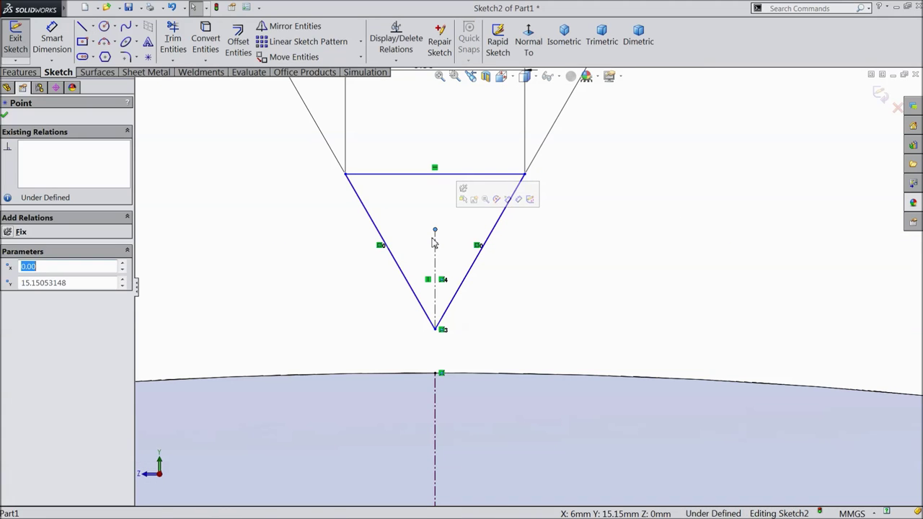
left_click(436, 376, "ctrl")
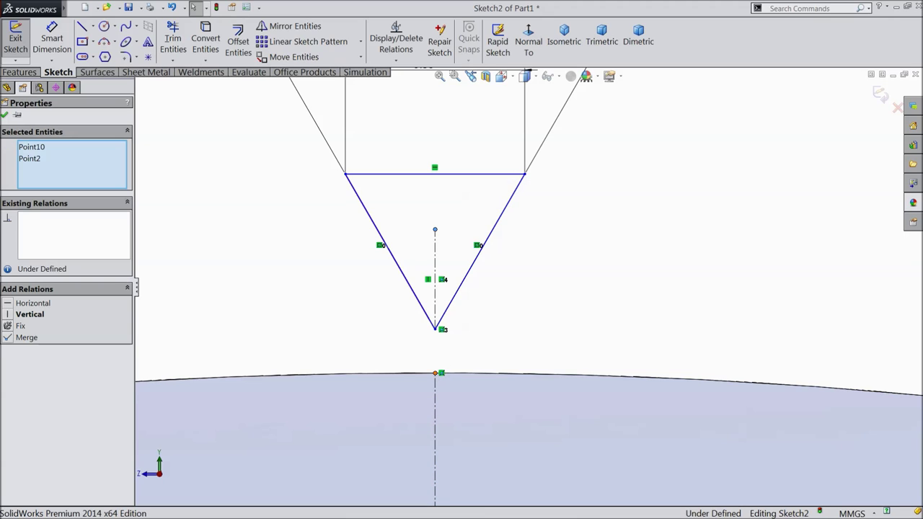
left_click(496, 338)
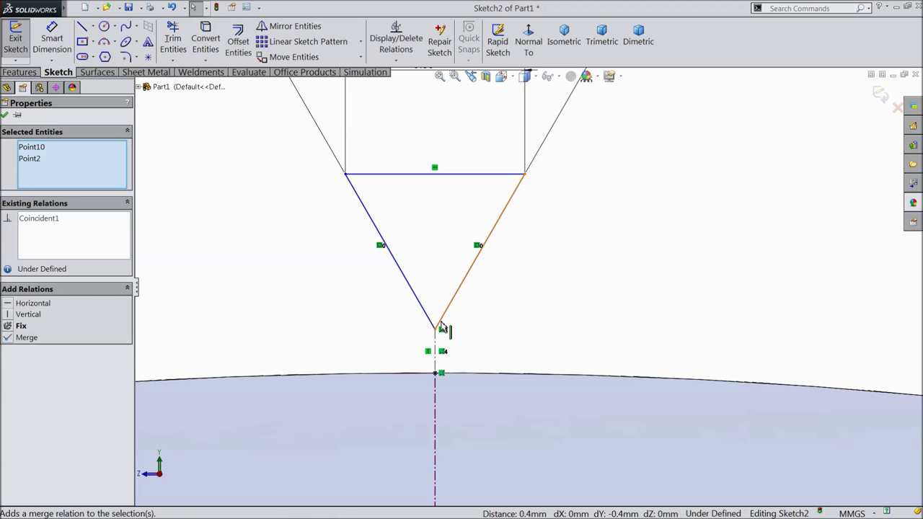
left_click_drag(438, 335, 433, 476)
scroll(508, 430, "up", 4)
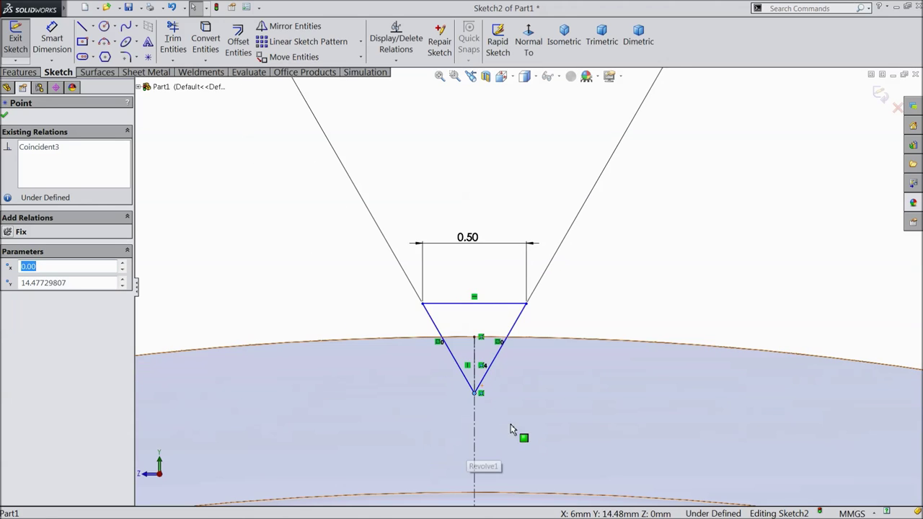
- Dimension the distance from the centerline's endpoint on the rim to the triangle's horizontal edge as 0.3 mm
scroll(486, 370, "down", 4)
left_click(52, 40)
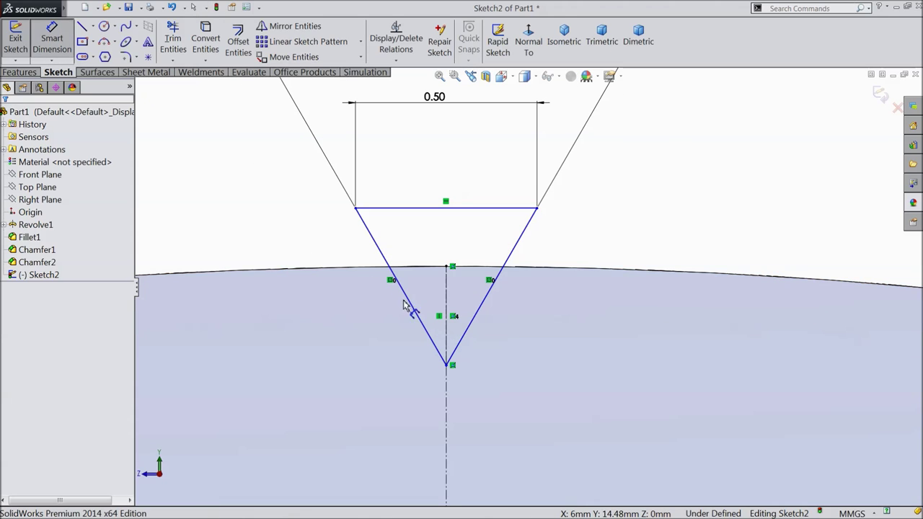
left_click(448, 269)
left_click(469, 209)
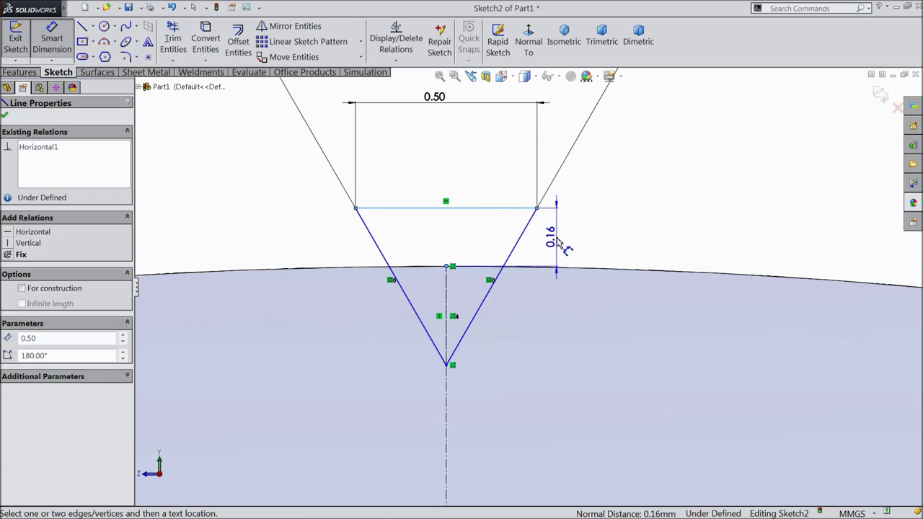
left_click(557, 243)
type("0.3")
key("Return")
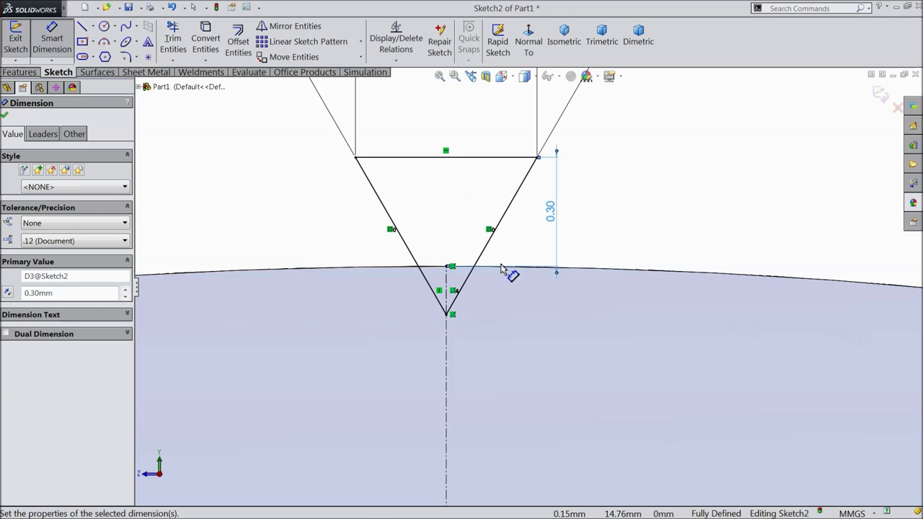
- Cut the triangular profile across the nut's outer rim with an Extruded Cut set to Through All
scroll(553, 261, "up", 3)
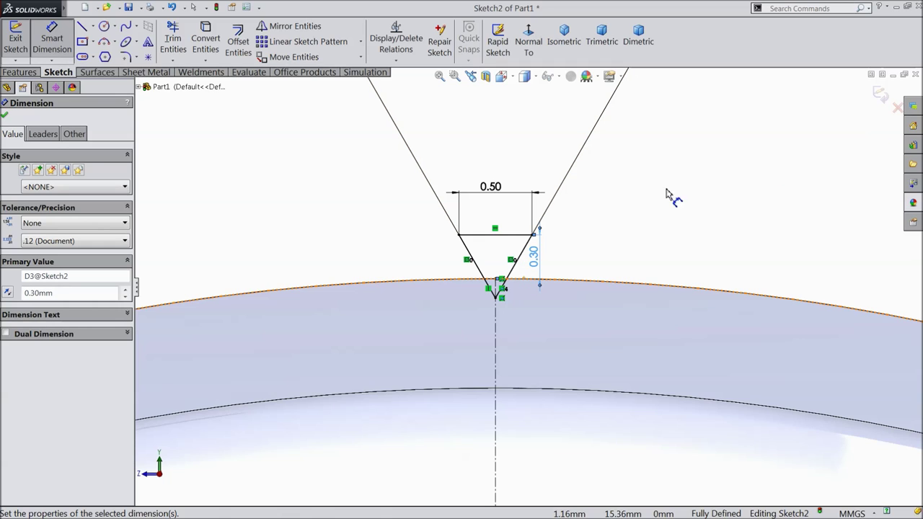
left_click(24, 73)
left_click(202, 43)
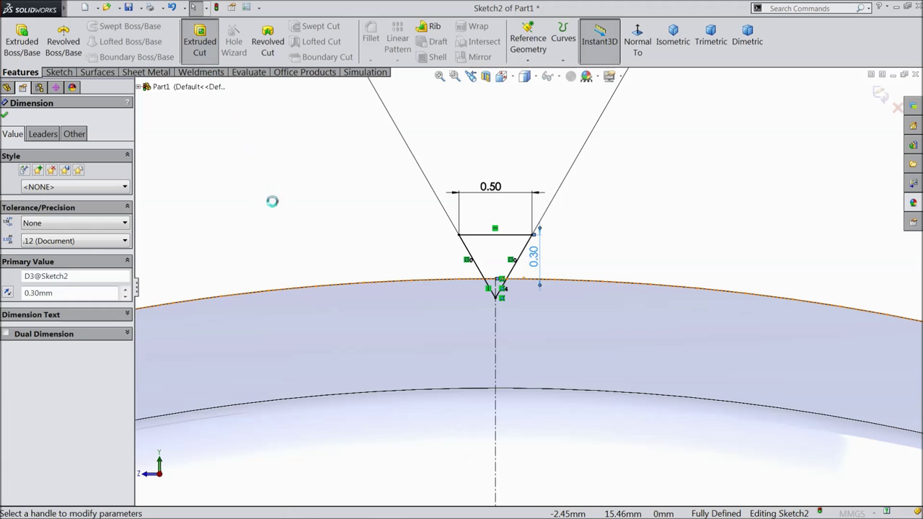
middle_click_drag(284, 212, 339, 308)
scroll(354, 174, "down", 2)
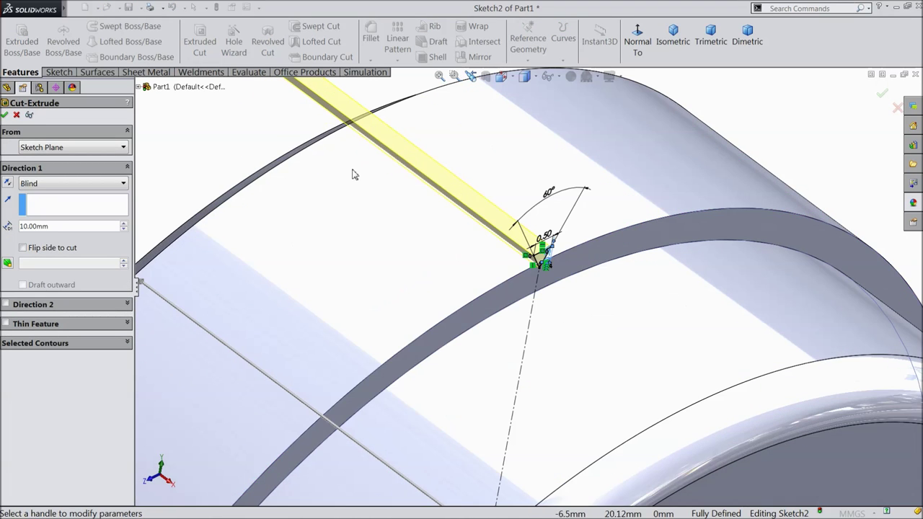
left_click(67, 184)
left_click(61, 210)
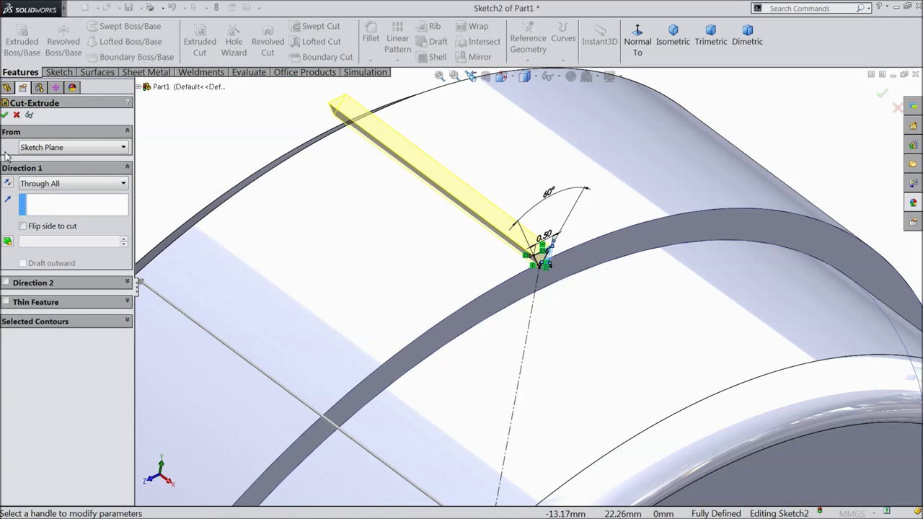
left_click(4, 114)
scroll(263, 211, "up", 2)
scroll(264, 181, "up", 2)
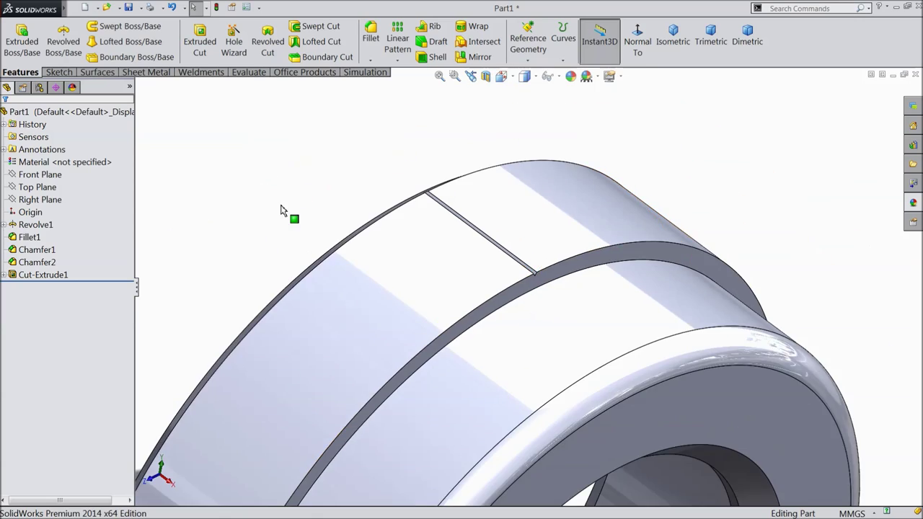
- Create a circular pattern of the triangular groove cut about a circular edge, with 150 equally spaced instances over 360°
middle_click_drag(281, 209, 241, 175)
scroll(429, 257, "down", 3)
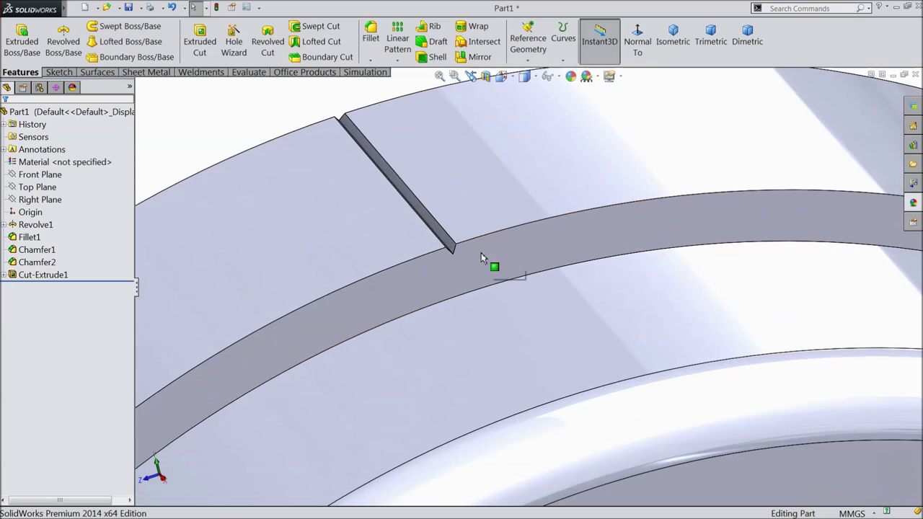
scroll(447, 252, "up", 6)
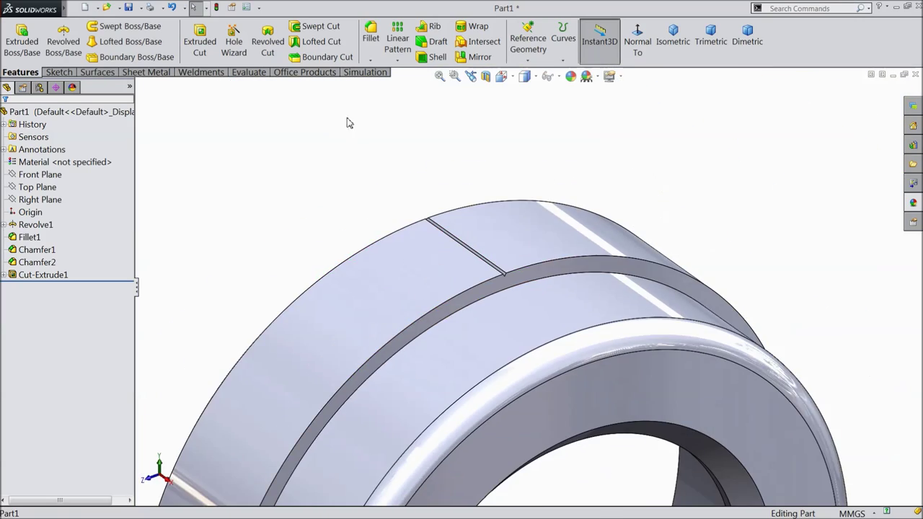
left_click(402, 61)
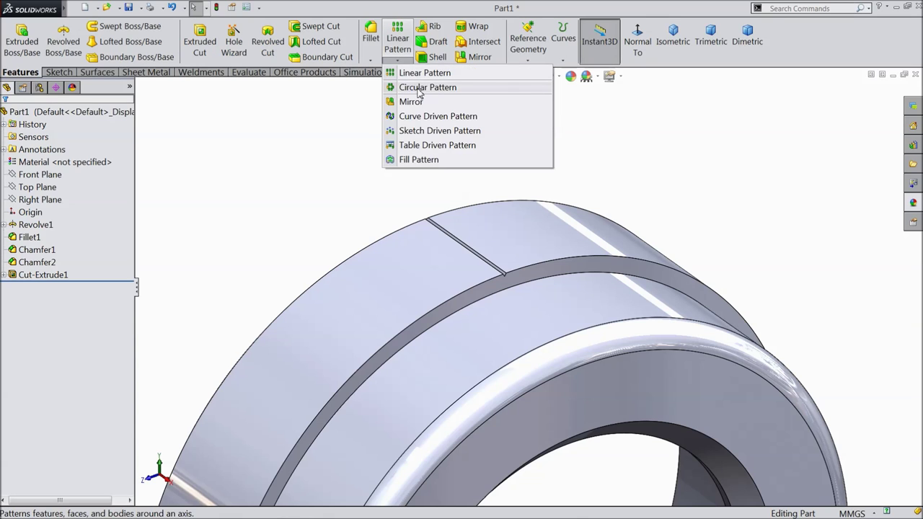
left_click(409, 87)
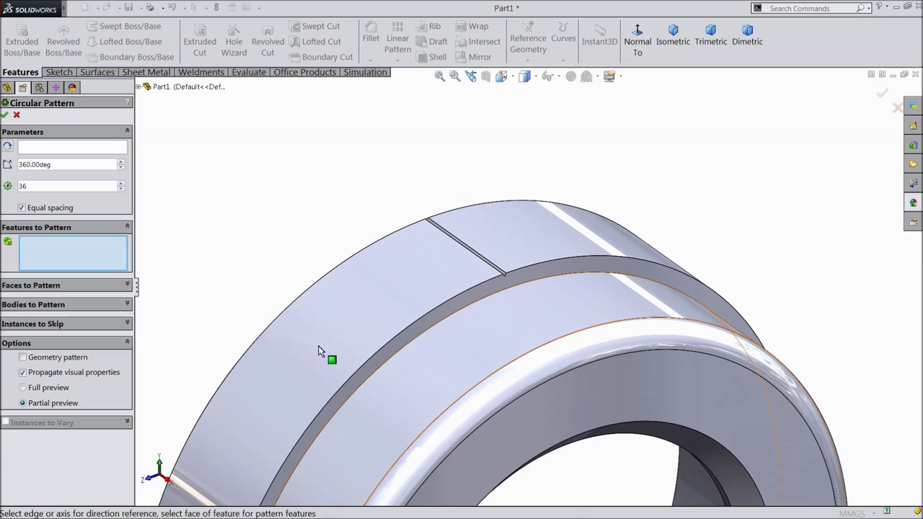
left_click(140, 88)
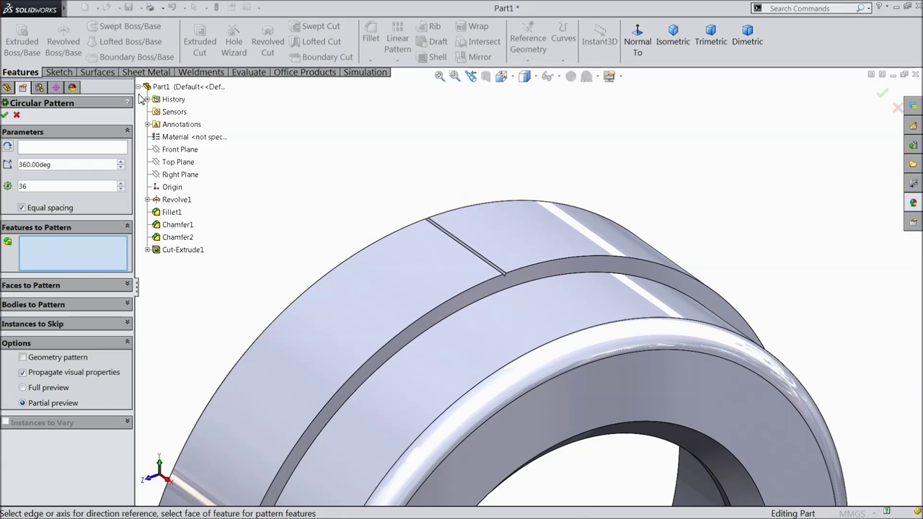
left_click(183, 251)
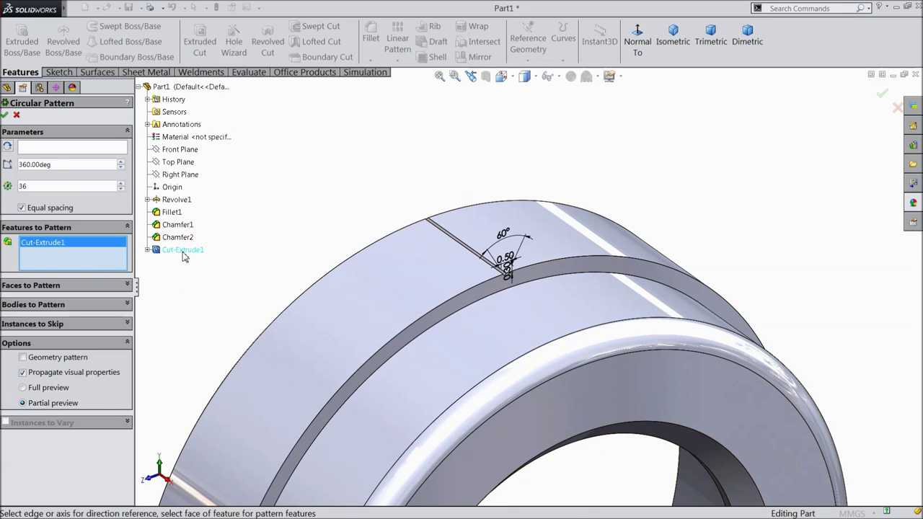
left_click(44, 147)
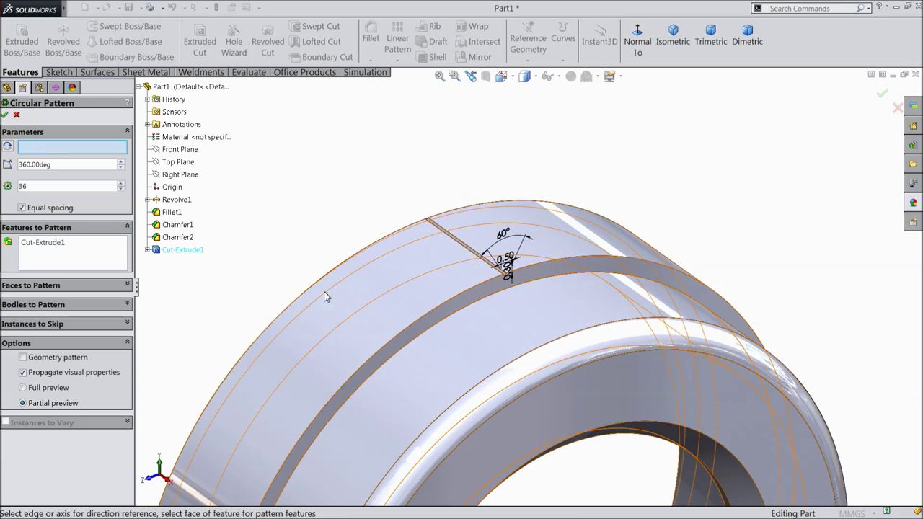
left_click(476, 391)
scroll(526, 354, "up", 5)
scroll(527, 353, "down", 2)
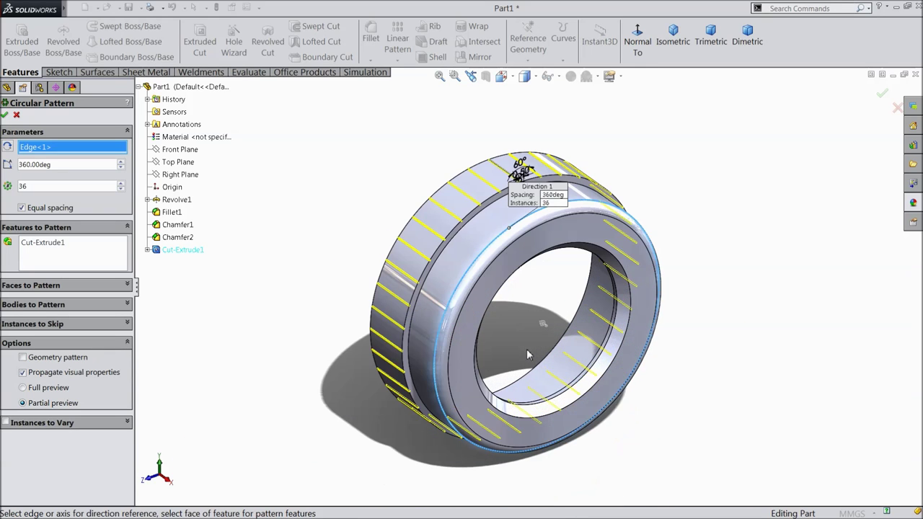
scroll(563, 302, "down", 2)
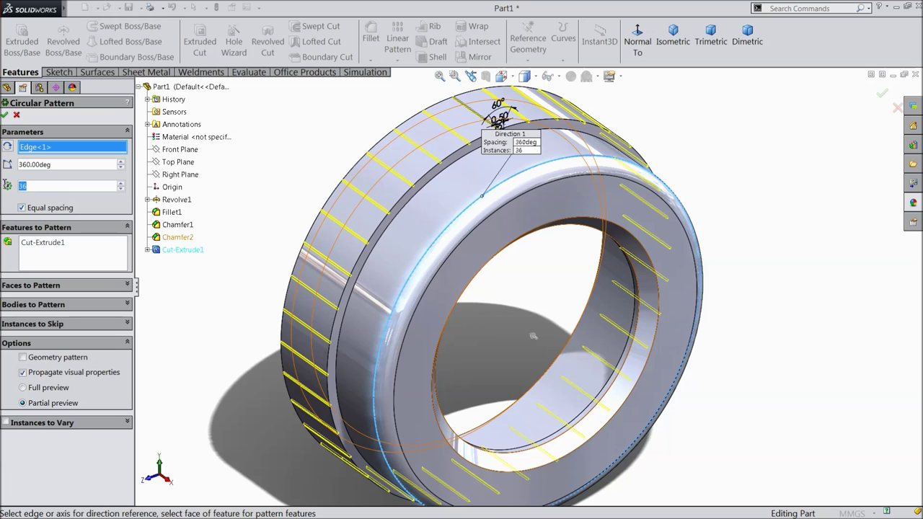
type("150")
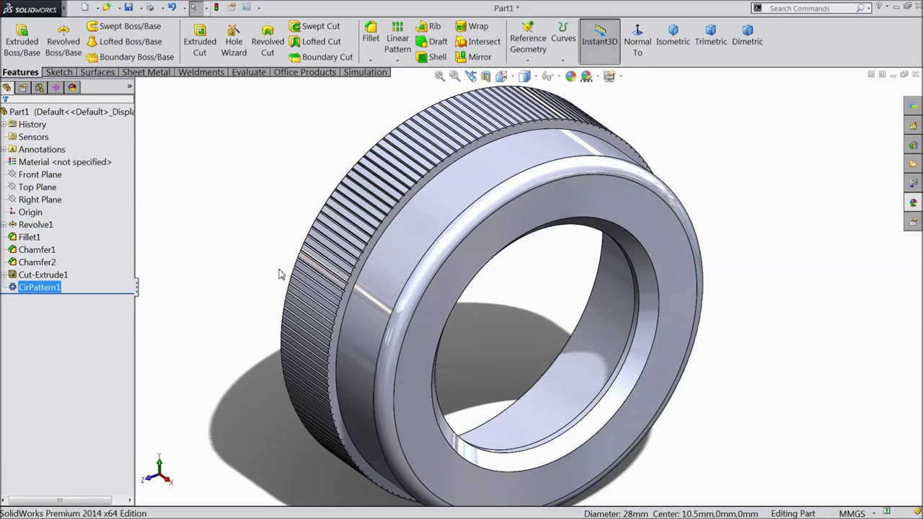
- Reopen the groove cut's triangular sketch and delete the 0.3 mm dimension between the rim and the triangle's horizontal edge
middle_click_drag(264, 231, 438, 204)
scroll(438, 217, "down", 5)
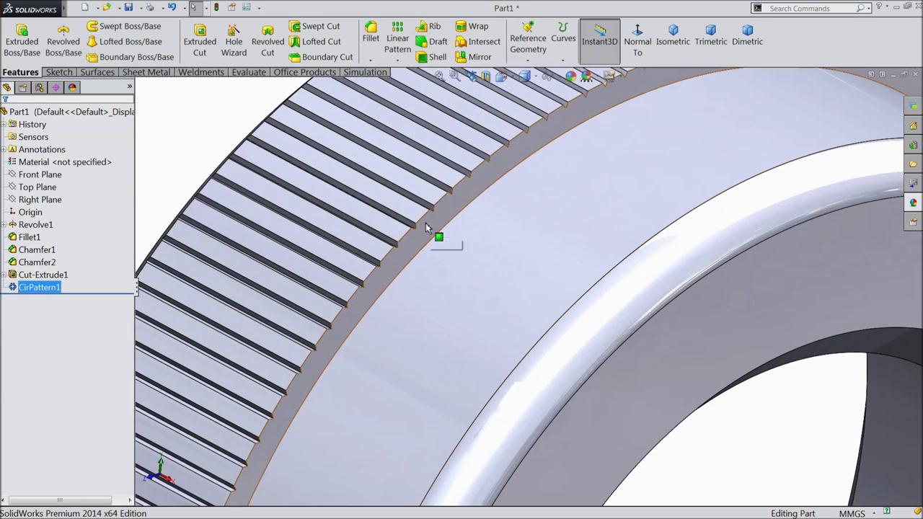
middle_click_drag(405, 233, 433, 227)
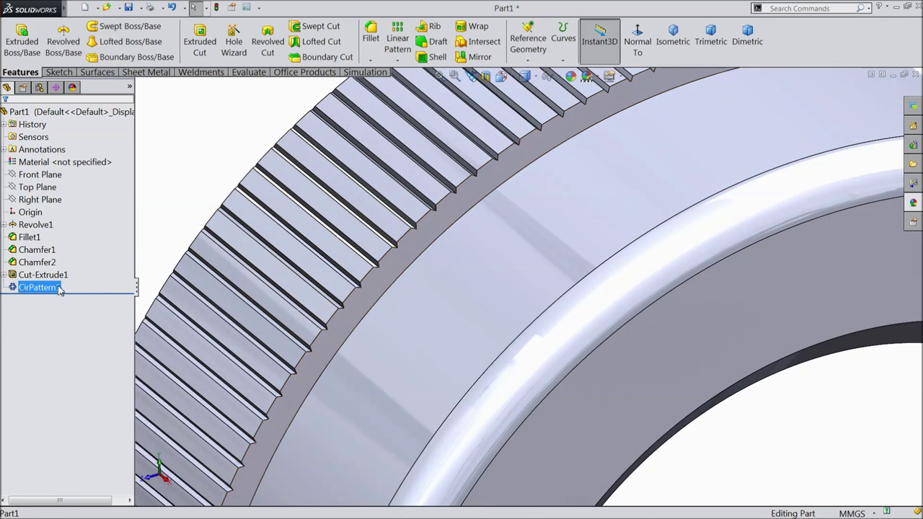
left_click(4, 275)
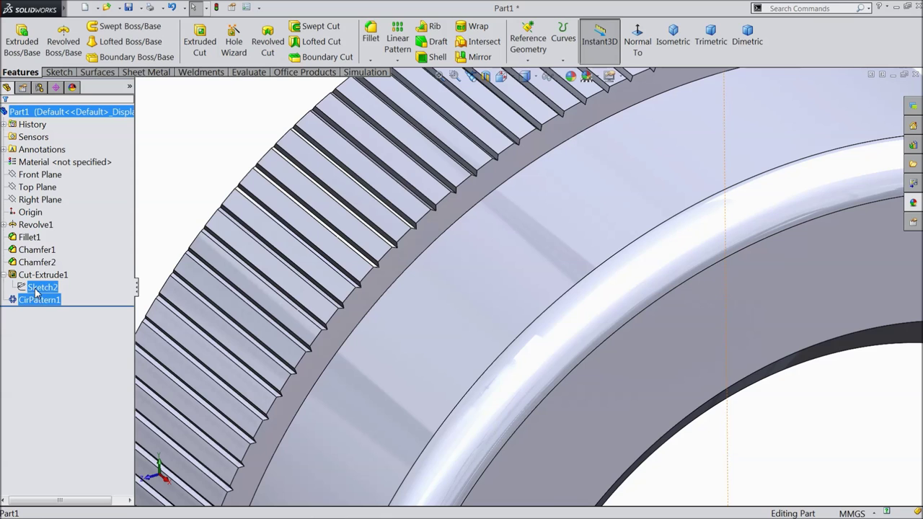
left_click(35, 290)
left_click(44, 267)
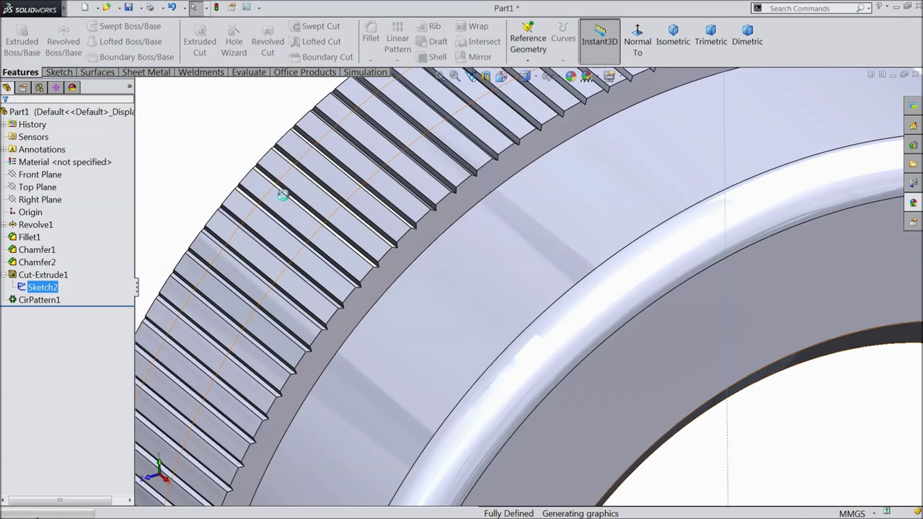
left_click(644, 45)
scroll(439, 203, "down", 5)
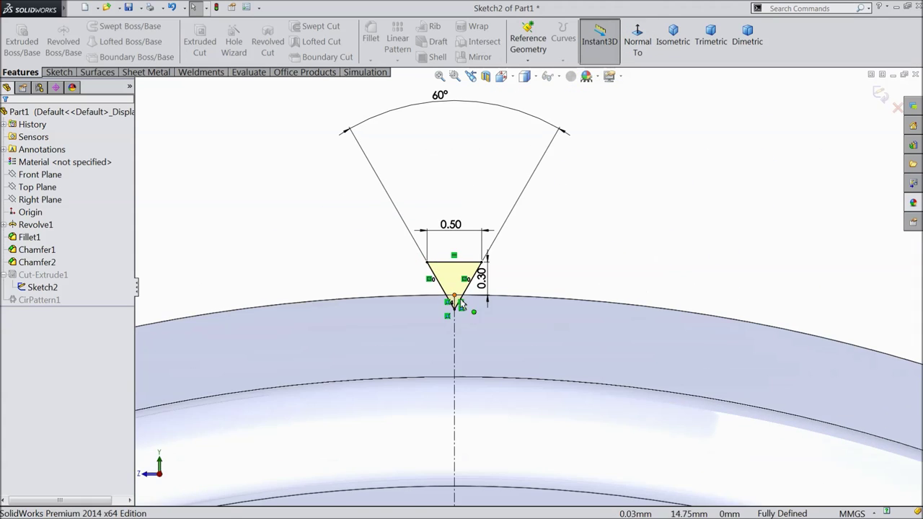
left_click(517, 234)
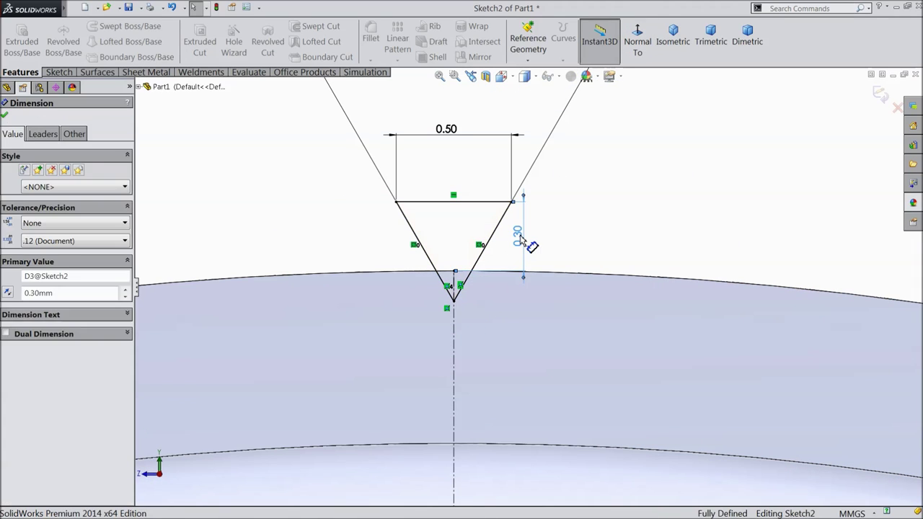
key("Delete")
scroll(476, 324, "down", 2)
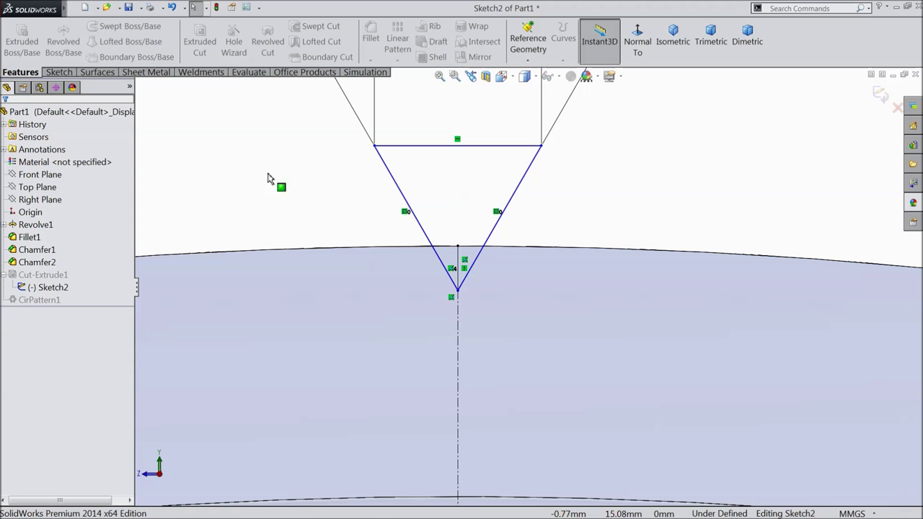
- Dimension the distance from the centerline's endpoint on the rim to the triangle's lower vertex as 0.3 mm, and finish the sketch edit
left_click(70, 75)
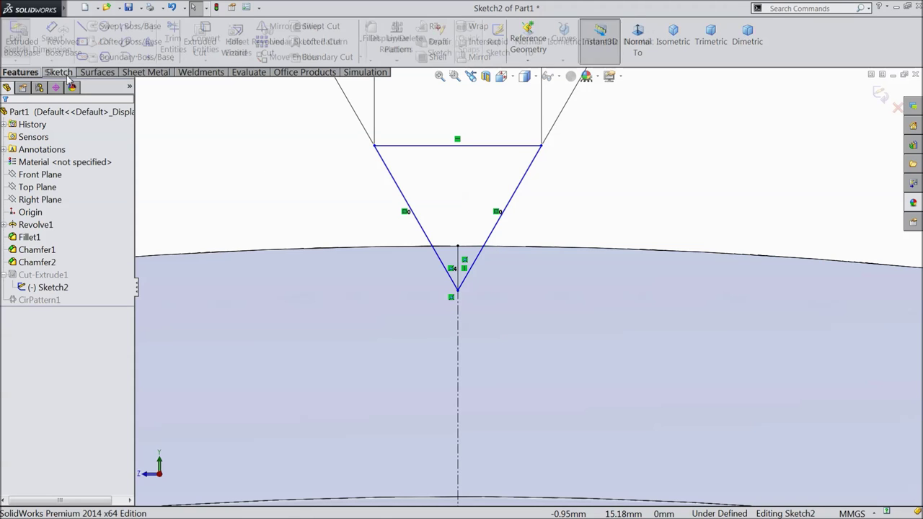
left_click(457, 247)
left_click(459, 293)
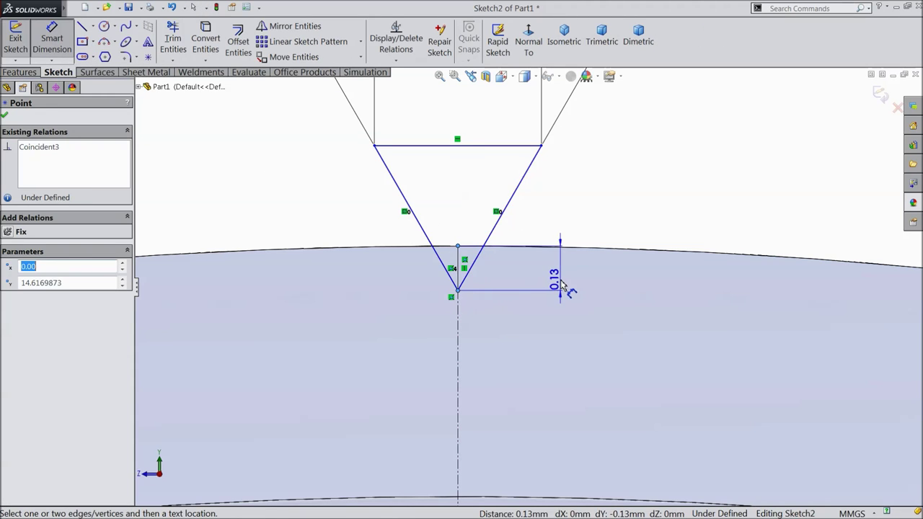
left_click(566, 281)
type("0.3")
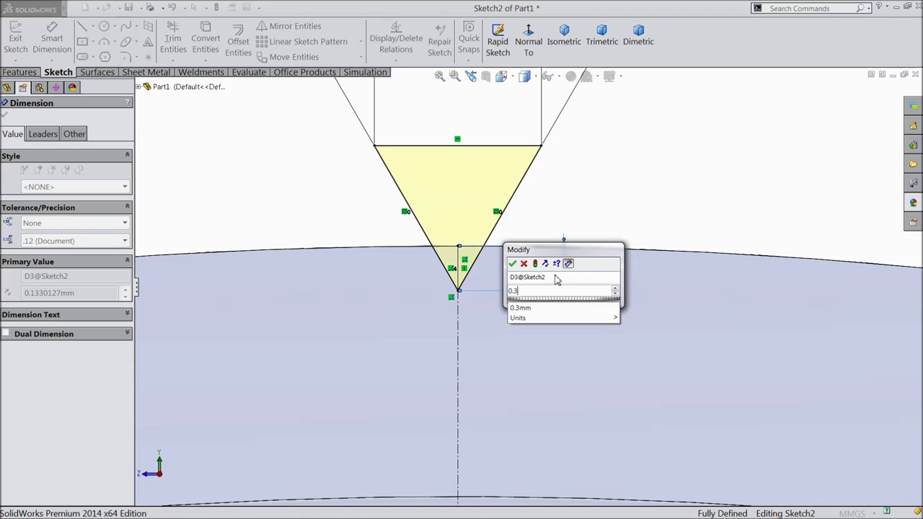
left_click(513, 264)
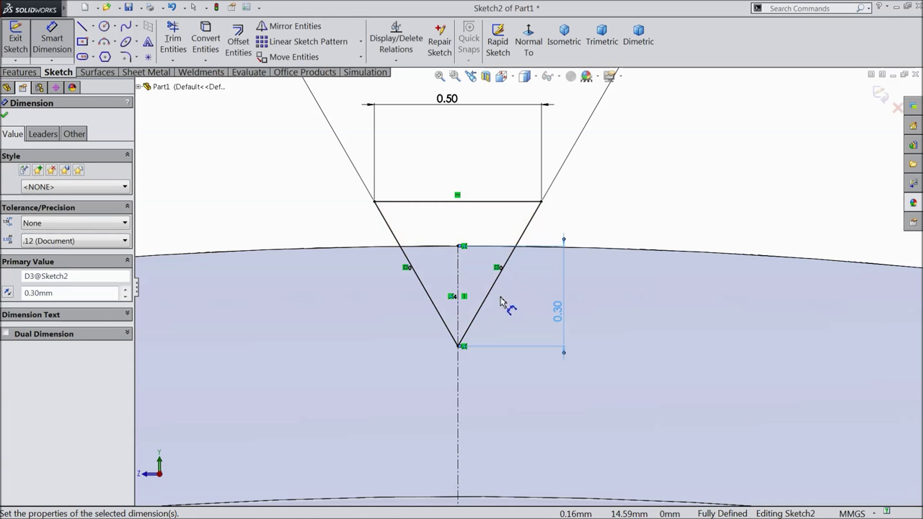
scroll(494, 296, "up", 3)
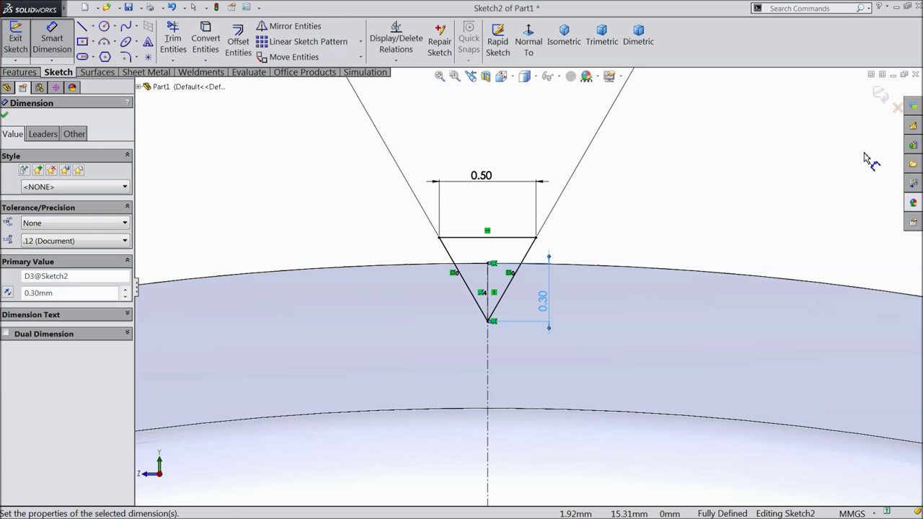
left_click(882, 96)
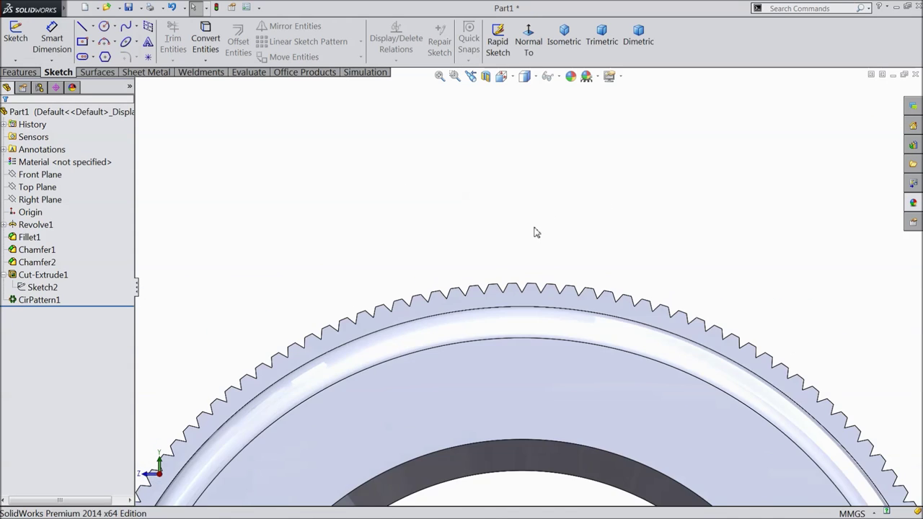
- Examine the deepened knurling around the rim and the nut's shape from both ends
scroll(536, 232, "up", 5)
middle_click_drag(455, 256, 530, 364)
scroll(531, 364, "down", 4)
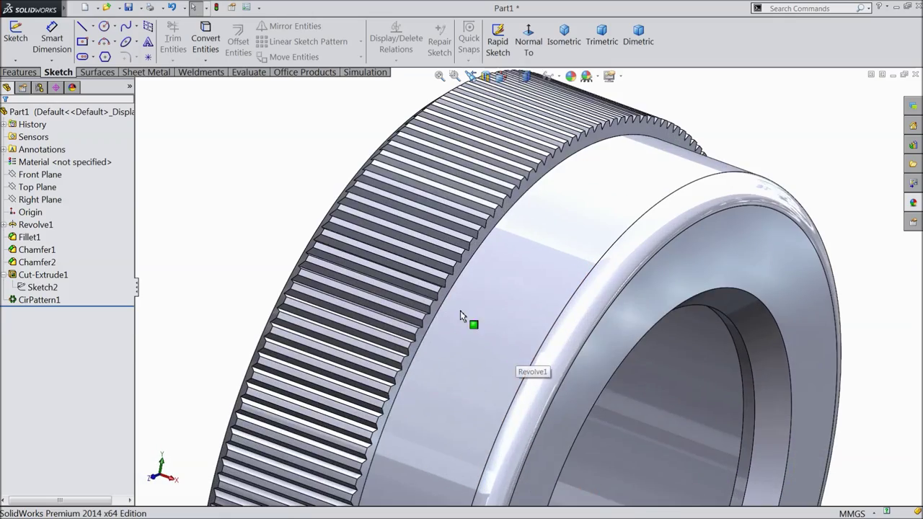
middle_click_drag(462, 315, 433, 307)
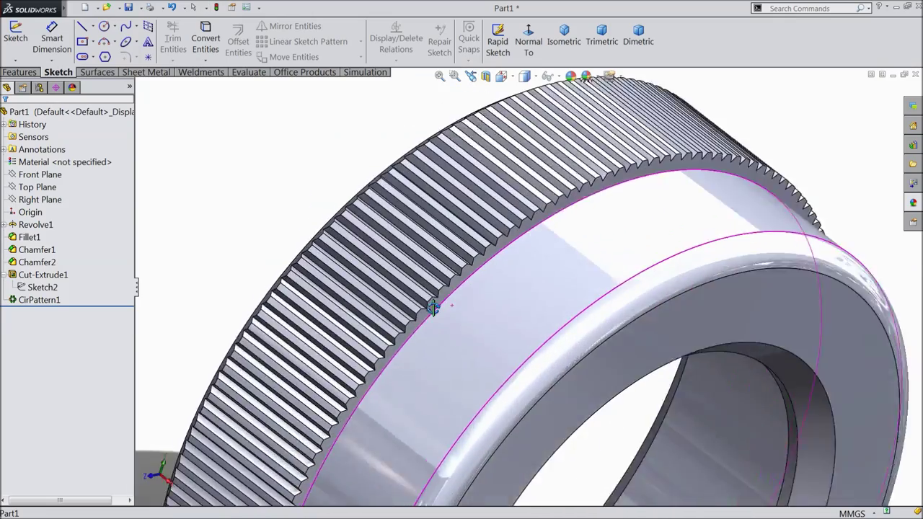
scroll(433, 306, "up", 8)
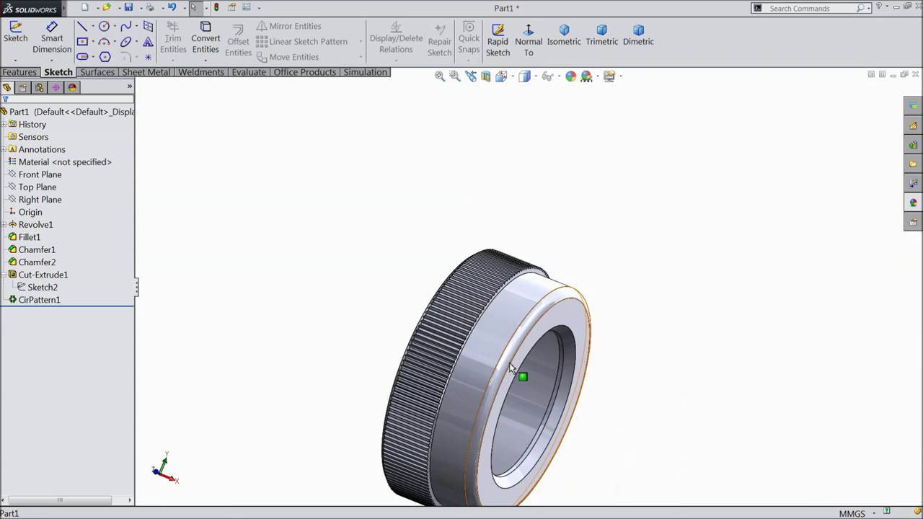
scroll(511, 368, "up", 3)
middle_click_drag(511, 368, 575, 393)
scroll(498, 349, "down", 4)
scroll(567, 347, "up", 3)
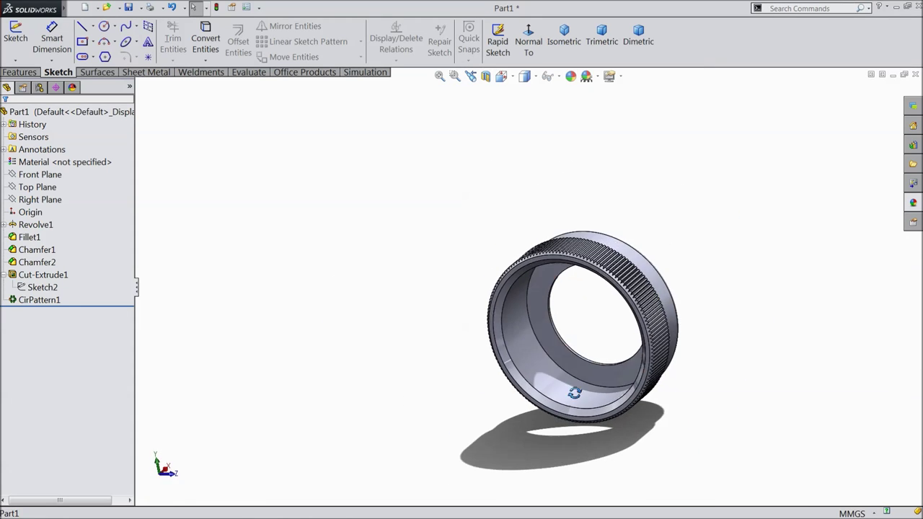
scroll(576, 310, "down", 5)
- Start a sketch on the flat end face at the knurled side and draw an origin-centered circle about 22 mm in diameter
left_click(442, 344)
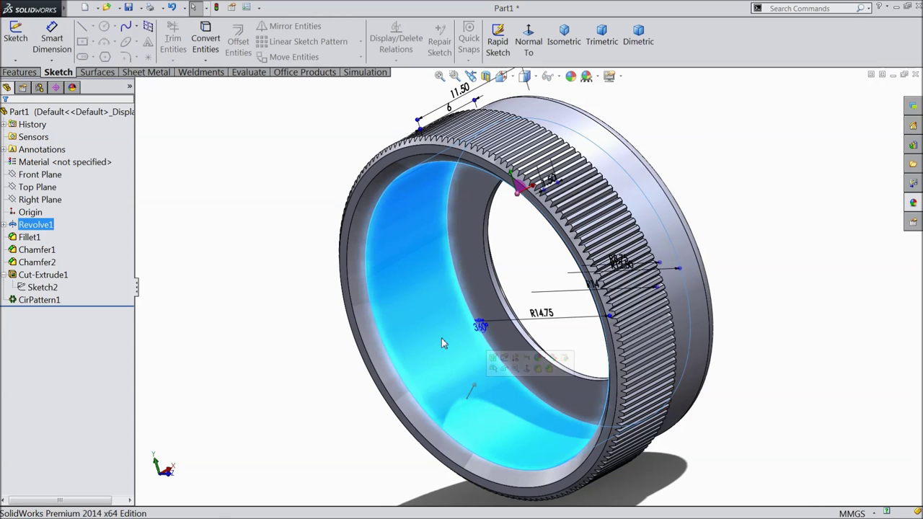
left_click(421, 155)
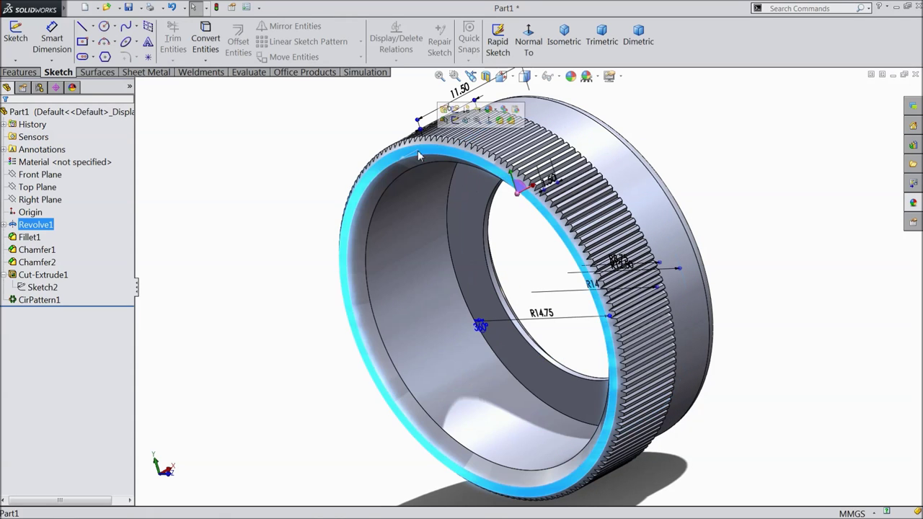
left_click(529, 43)
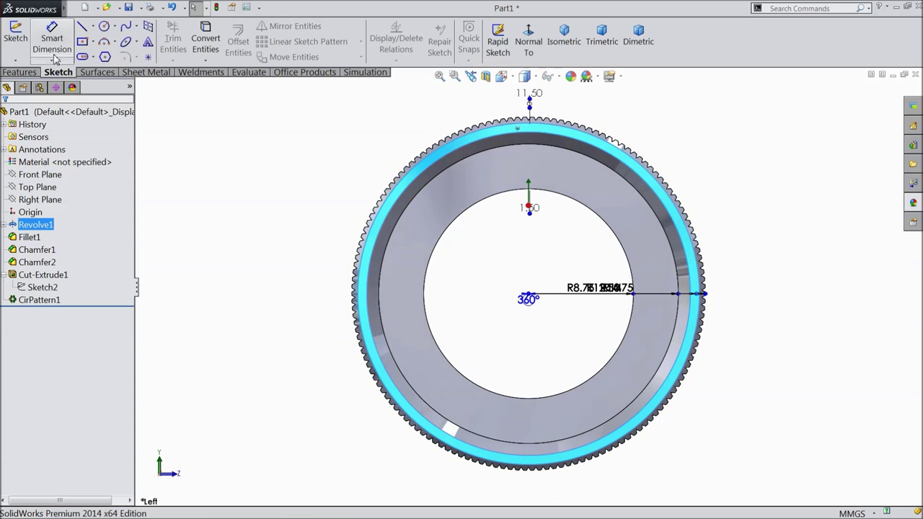
left_click(16, 38)
left_click(105, 28)
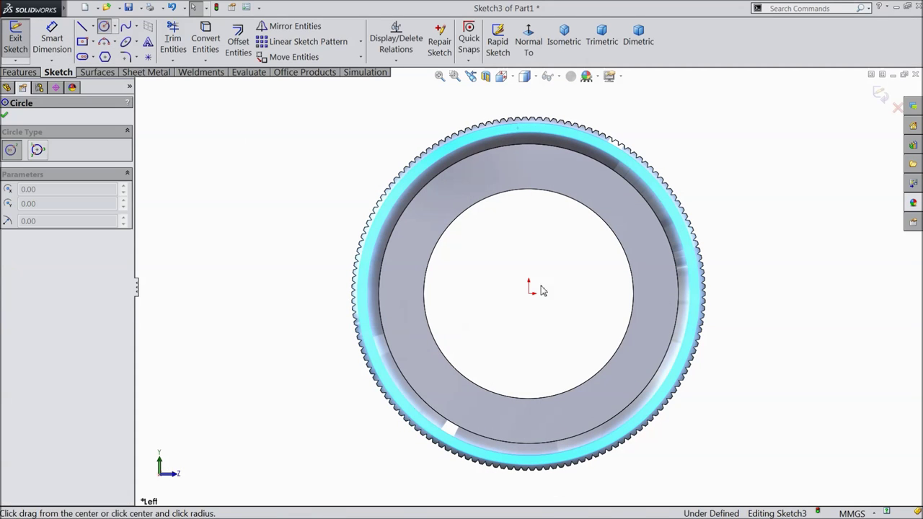
left_click(529, 294)
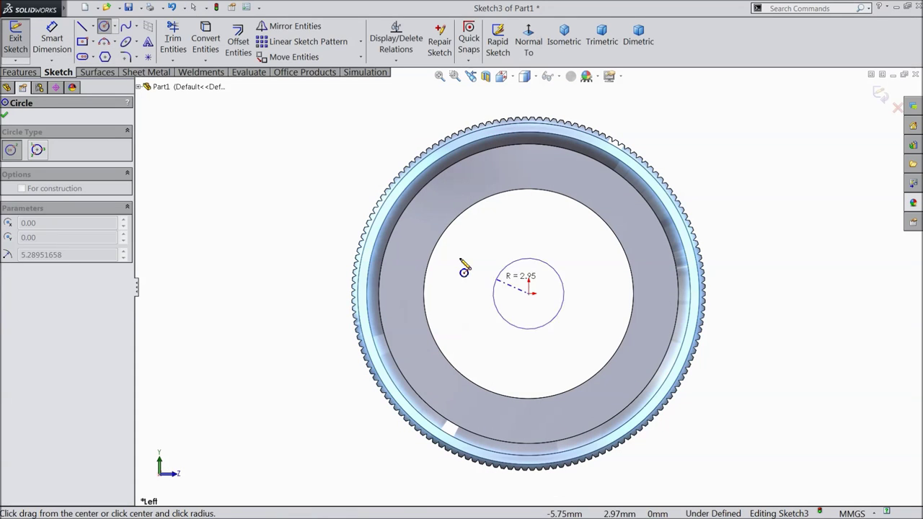
left_click(411, 237)
- Dimension the circle's diameter as 26 mm
left_click(52, 40)
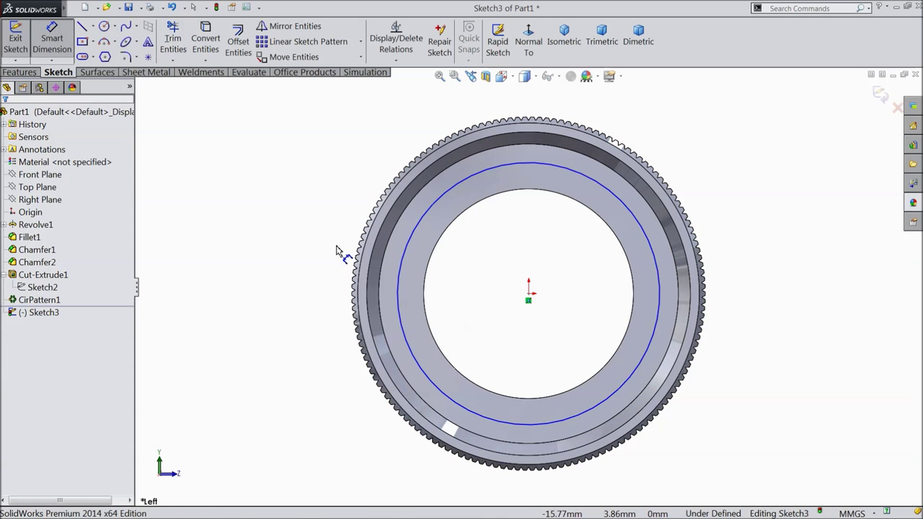
left_click(401, 275)
left_click(318, 291)
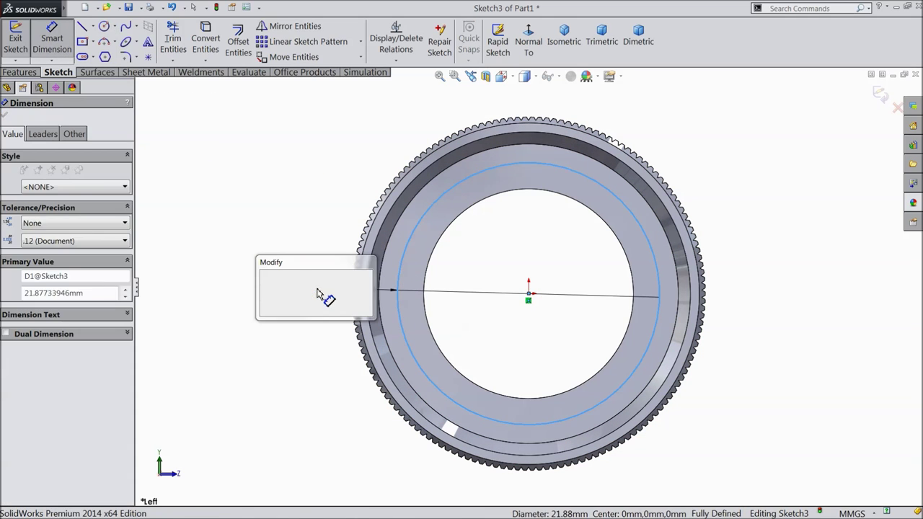
type("26")
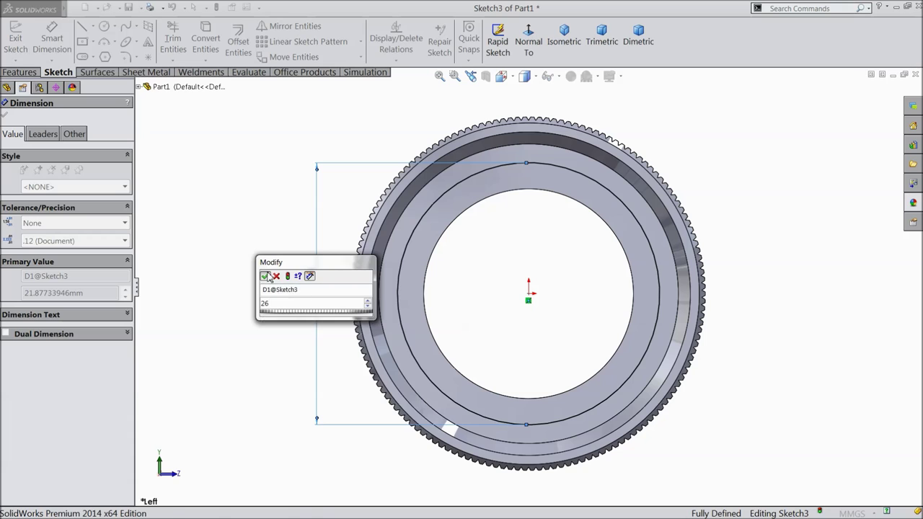
left_click(264, 276)
left_click(4, 117)
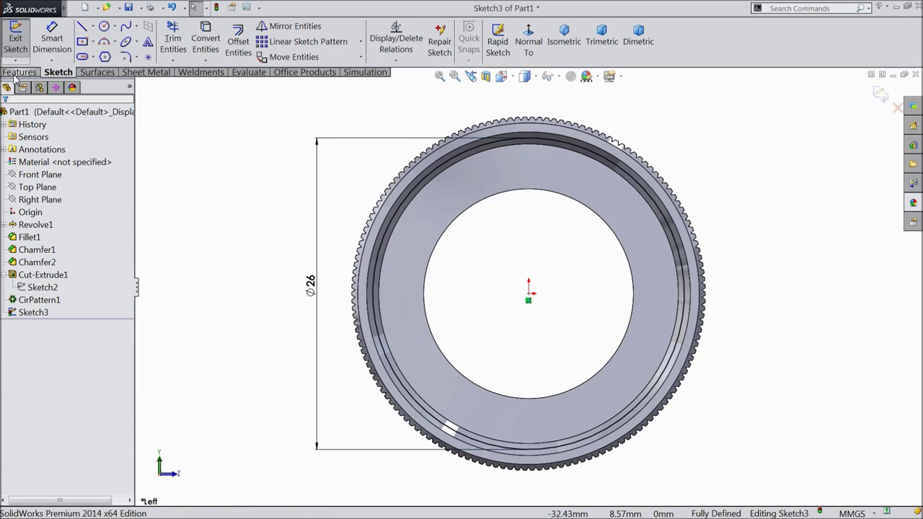
- Create a clockwise helix from the circle by pitch and revolution, with 1.25 mm constant pitch, 7 revolutions, reversed direction and 0° start angle
left_click(16, 73)
left_click(563, 39)
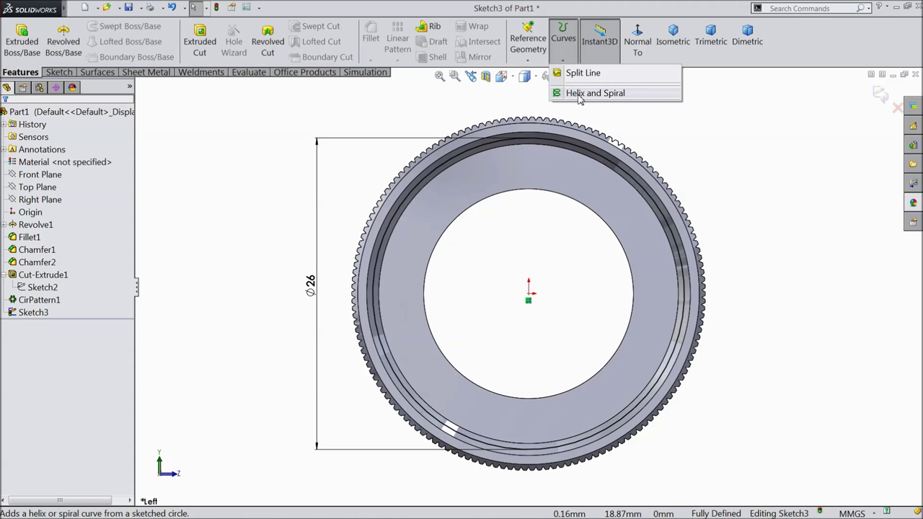
left_click(593, 93)
middle_click_drag(638, 188, 613, 198)
left_click(51, 148)
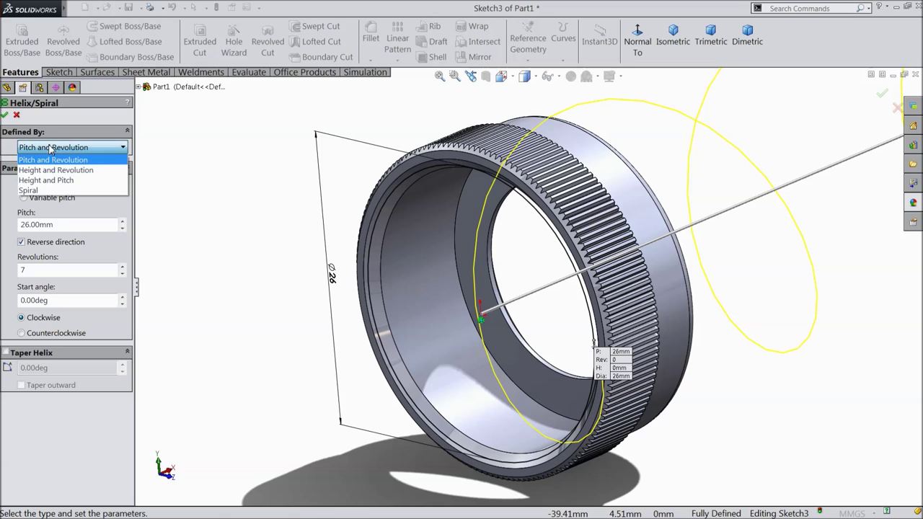
left_click(52, 159)
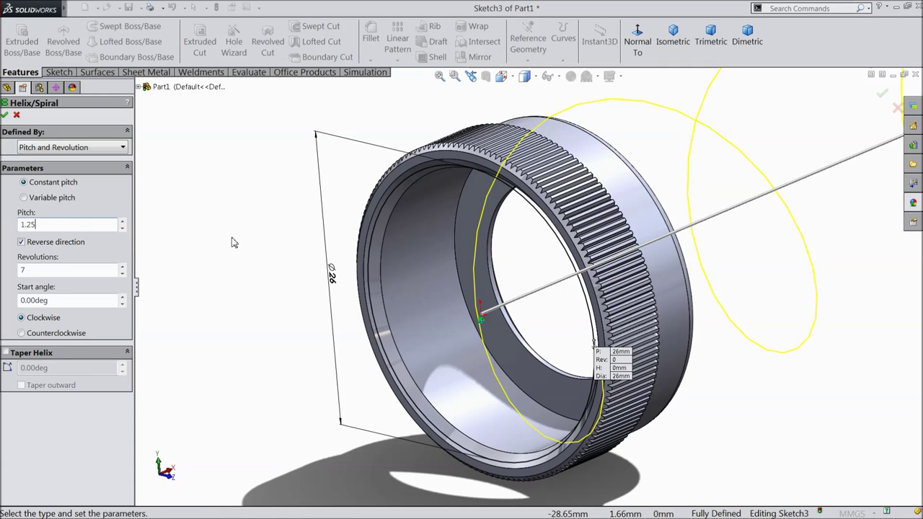
type("1.25")
key("Return")
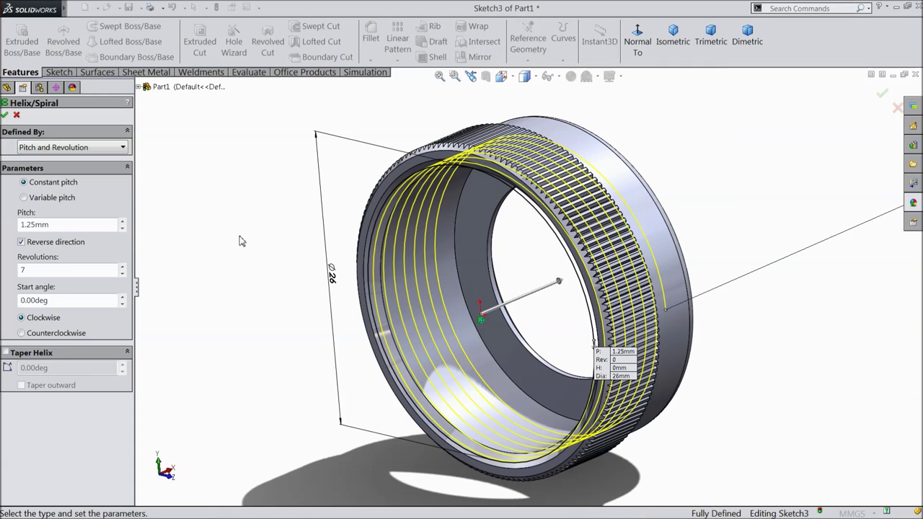
left_click(21, 243)
left_click(21, 243)
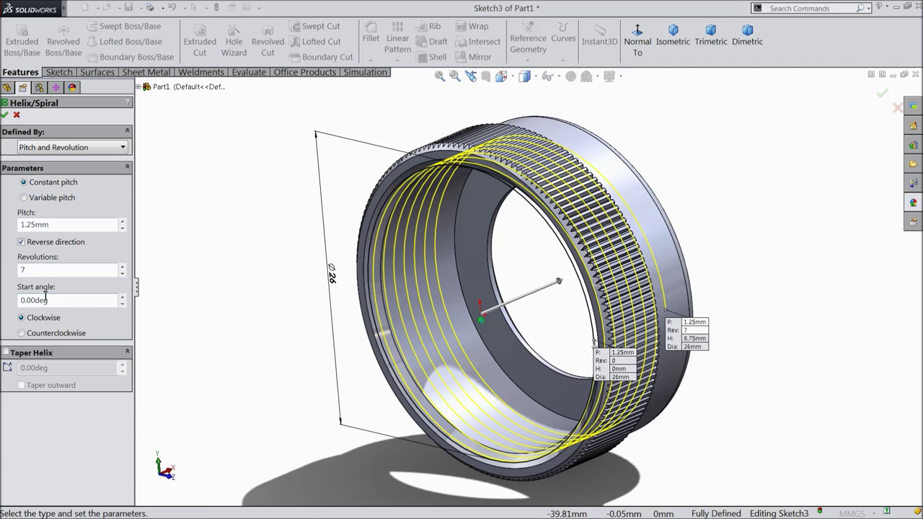
left_click(5, 117)
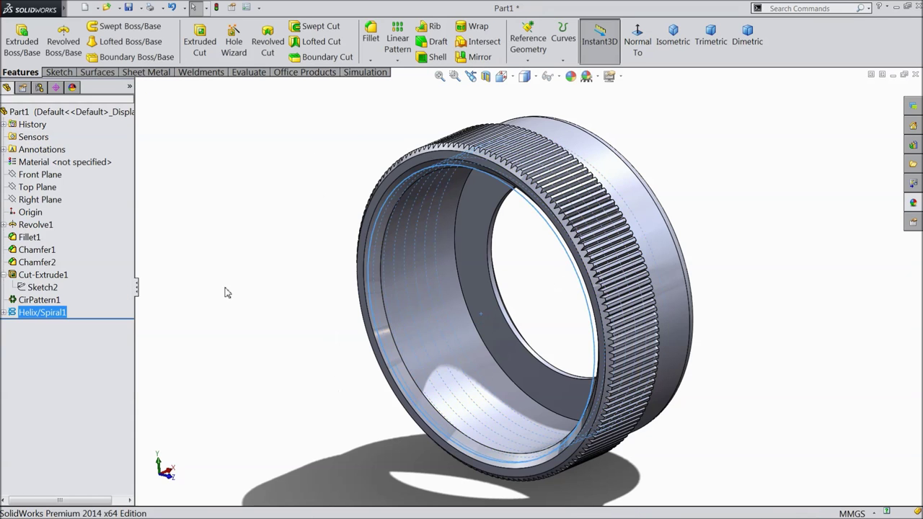
- Start a sketch on the Top Plane and draw a downward-pointing triangle with a horizontal upper edge and sides about 0.9 mm, beside the knurled end face
middle_click_drag(237, 264, 233, 315)
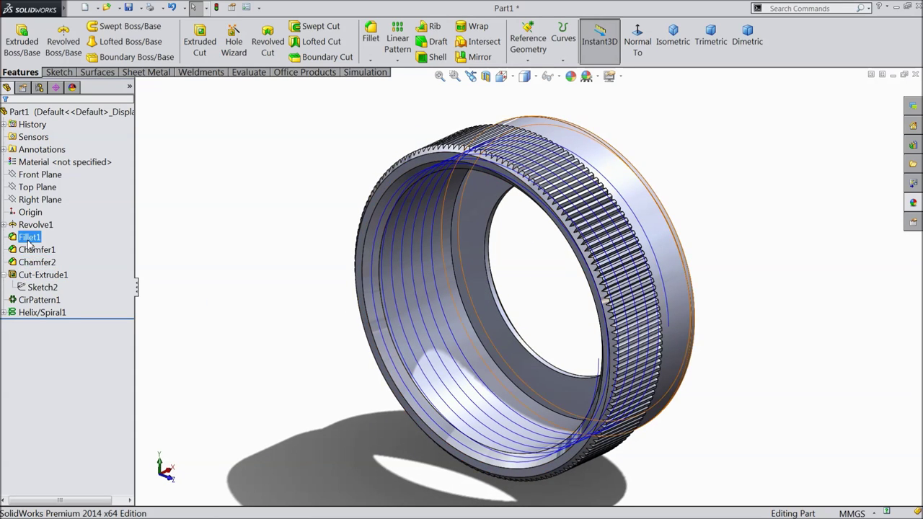
left_click(35, 187)
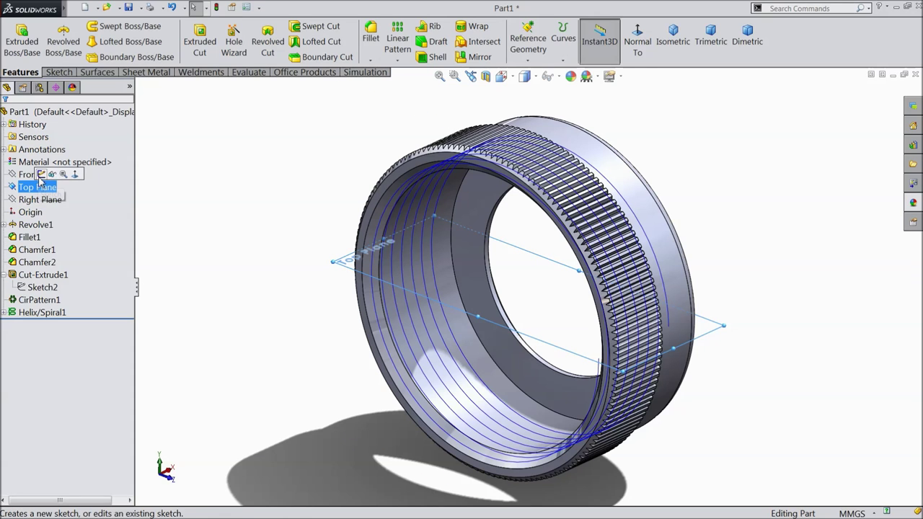
left_click(41, 175)
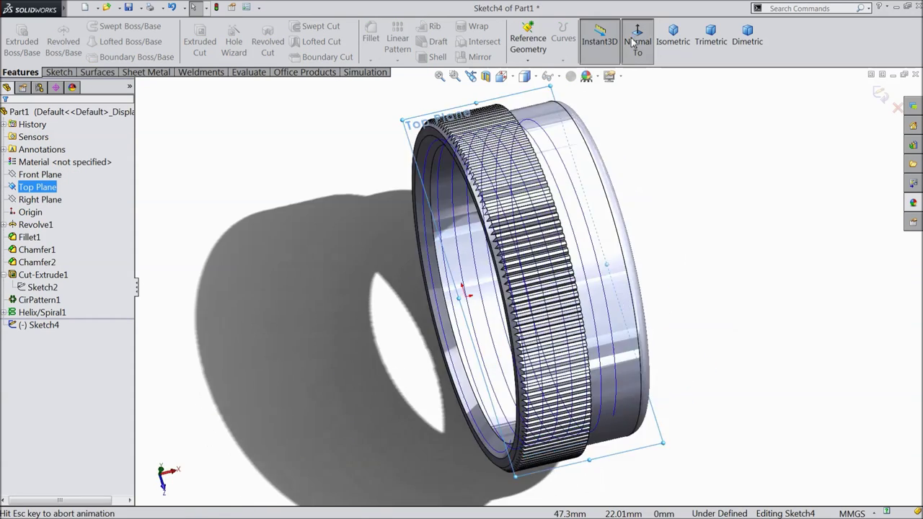
scroll(462, 354, "down", 10)
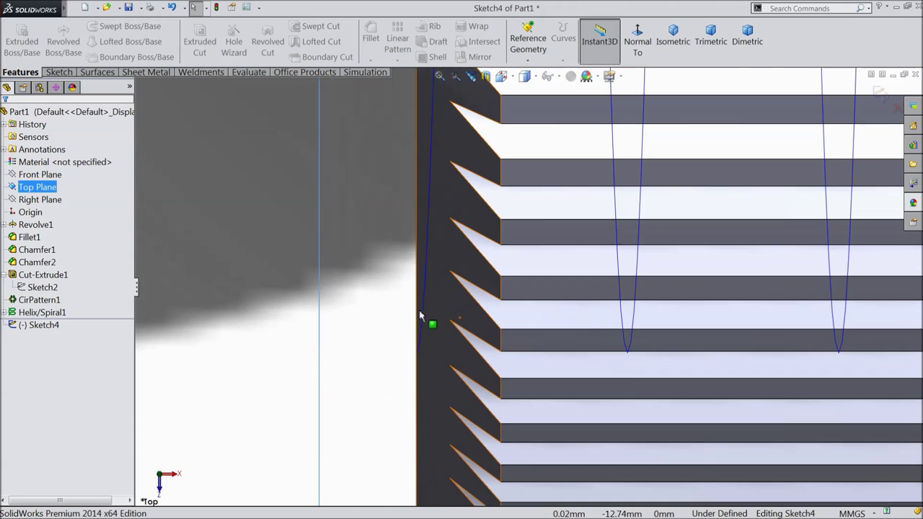
left_click(59, 73)
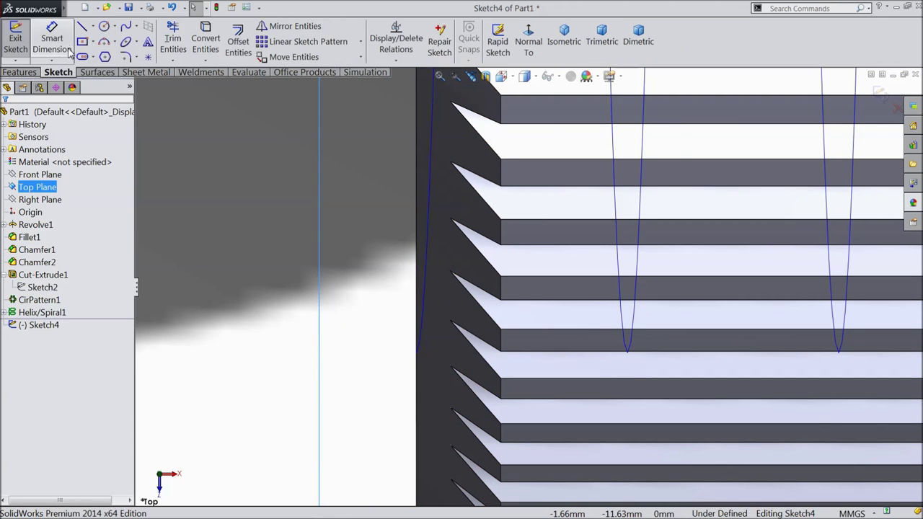
left_click(82, 26)
left_click(271, 271)
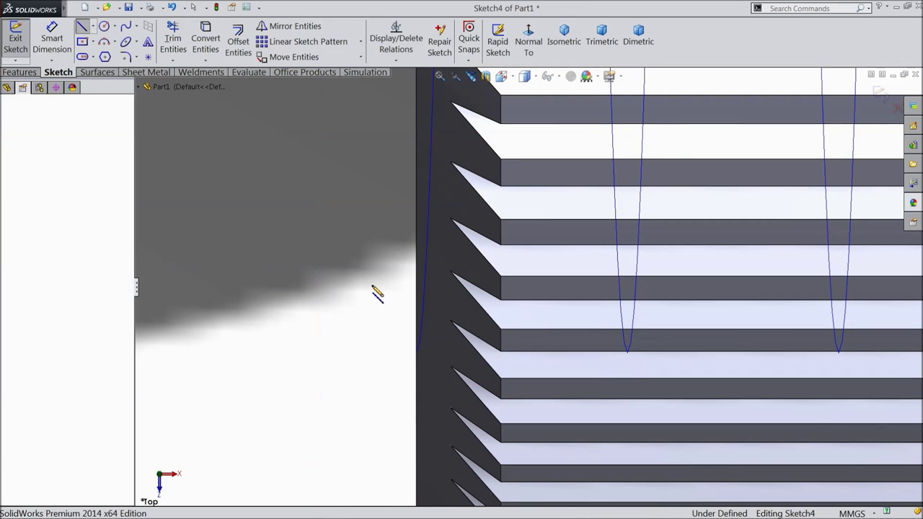
left_click(388, 271)
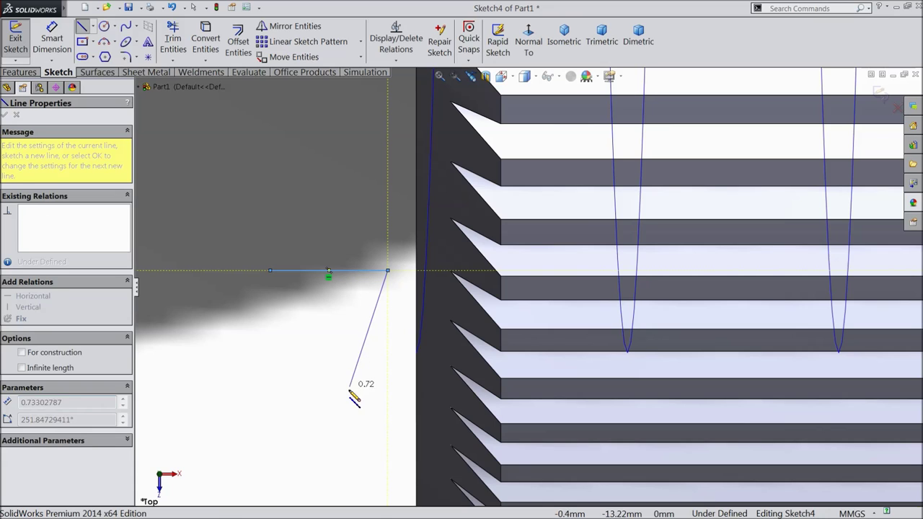
left_click(329, 410)
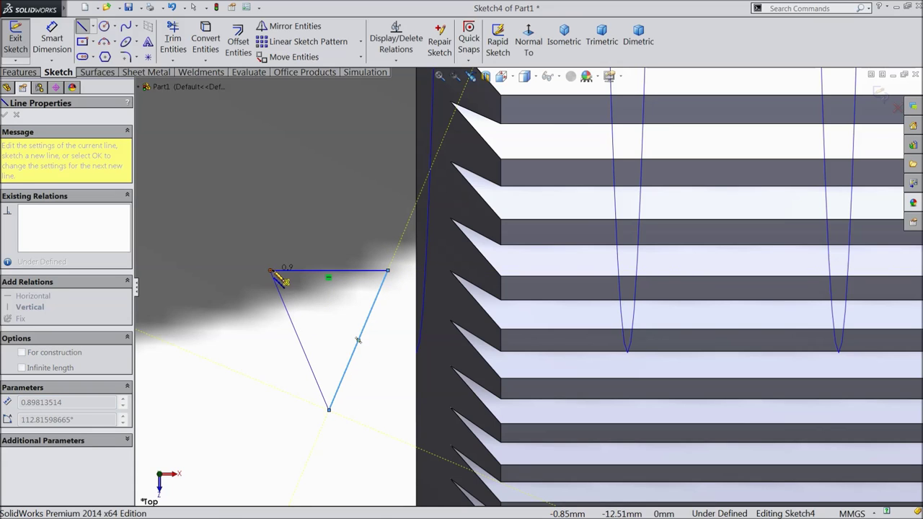
left_click(270, 271)
- Draw a vertical line from the triangle's apex to the midpoint of its horizontal edge and convert it to construction geometry
left_click(330, 411)
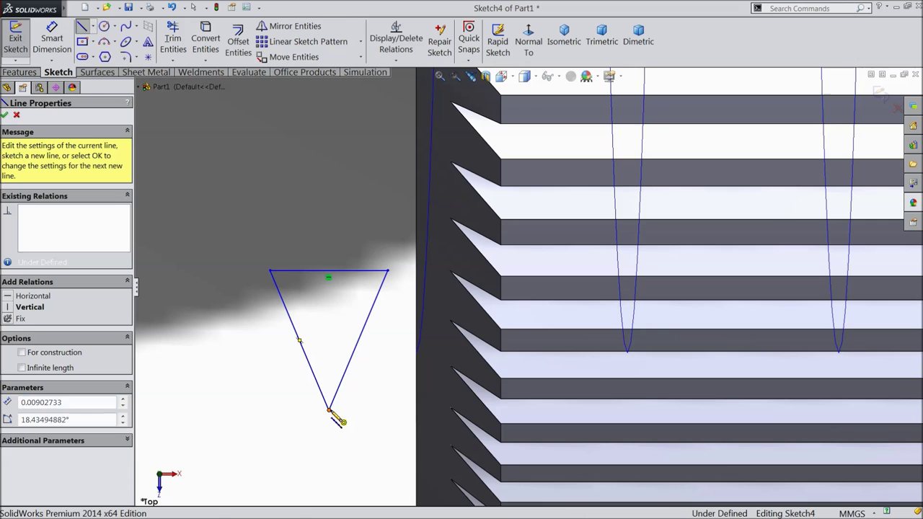
left_click(329, 271)
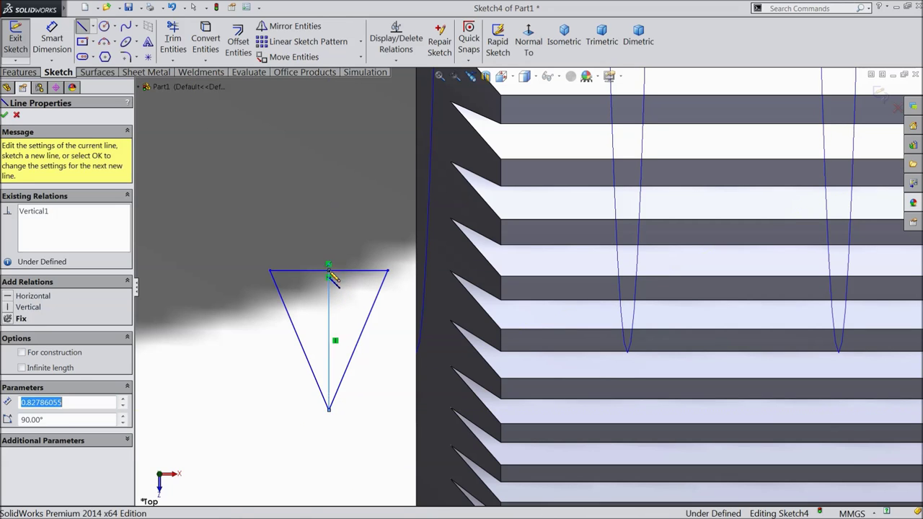
right_click(310, 145)
left_click(350, 105)
key("Escape")
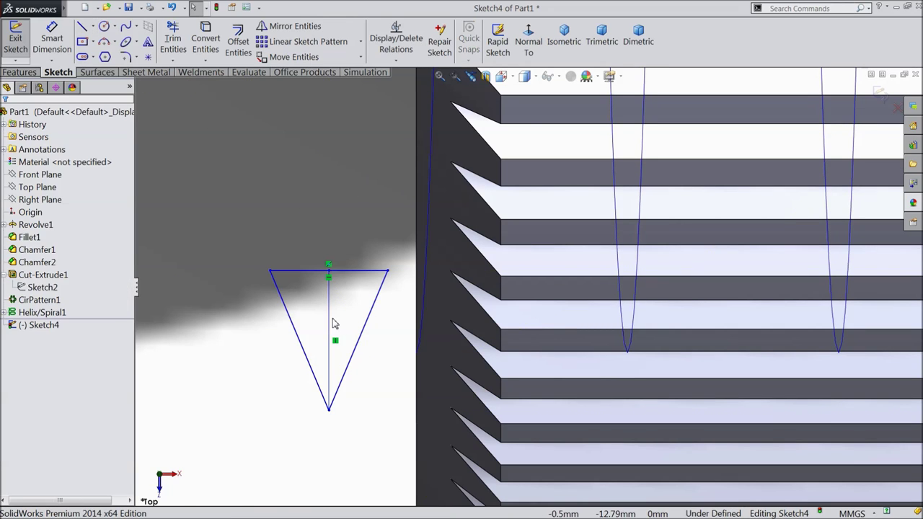
left_click(330, 323)
left_click(367, 287)
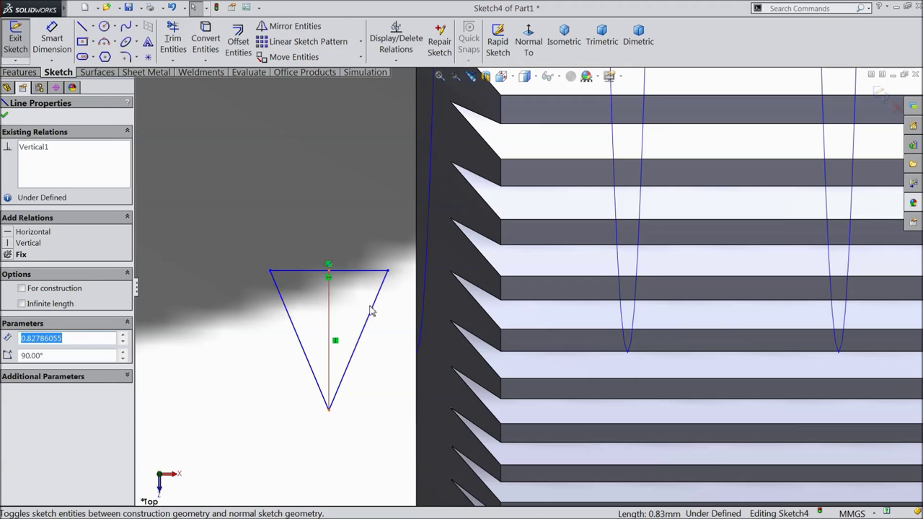
key("Escape")
- Make the triangle's two slanted sides symmetric about the vertical construction line
scroll(359, 341, "down", 3)
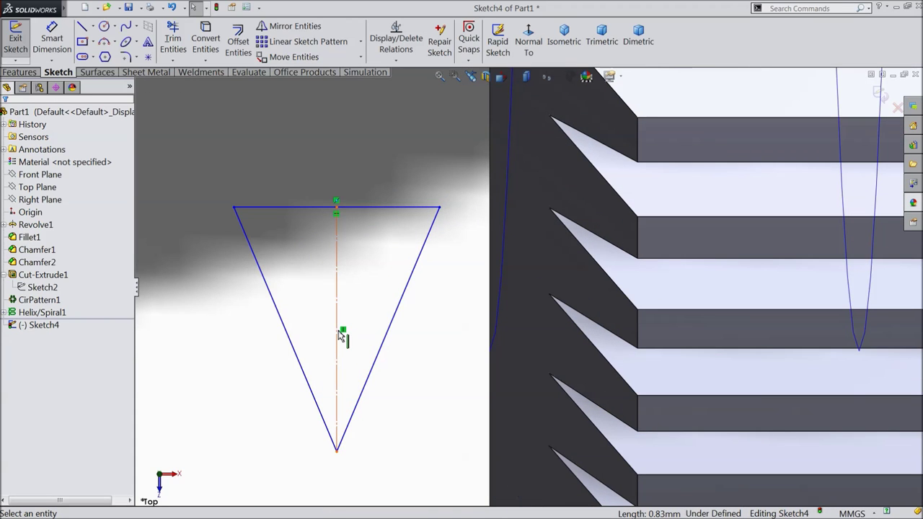
left_click(337, 322)
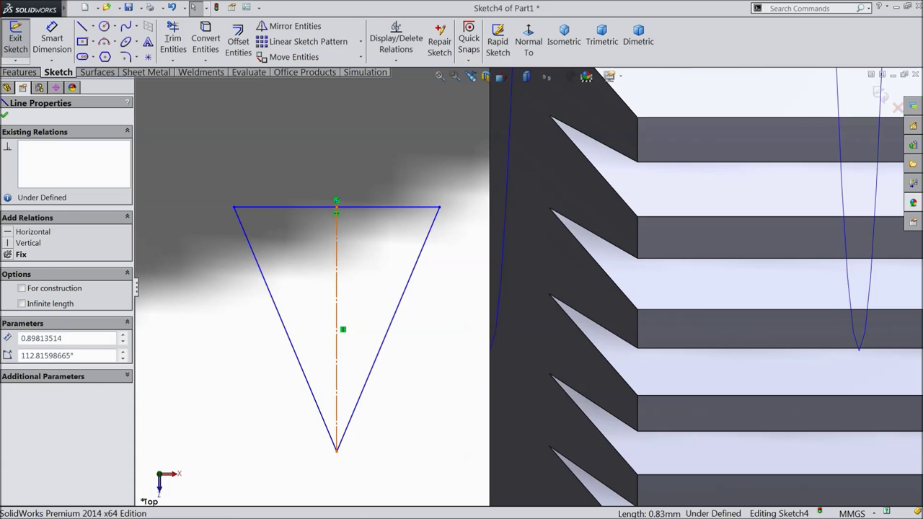
left_click(287, 330, "ctrl")
left_click(387, 335, "ctrl")
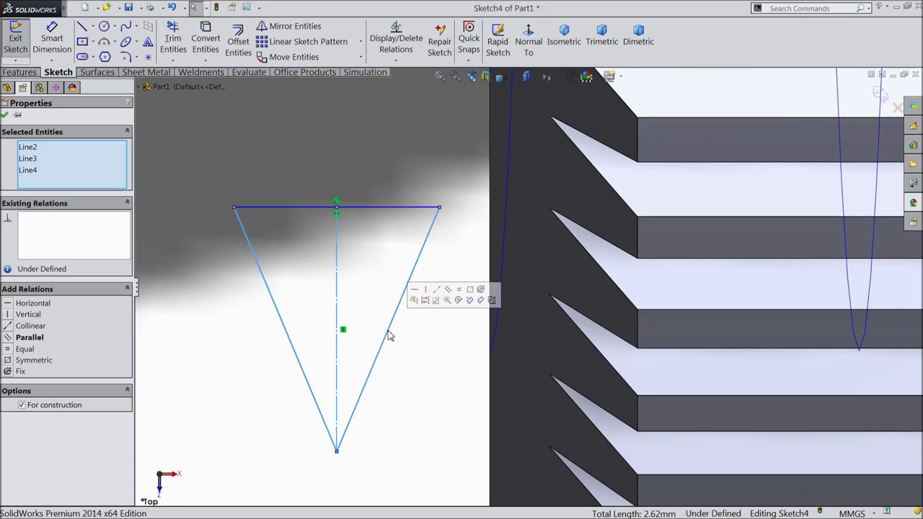
left_click(472, 296)
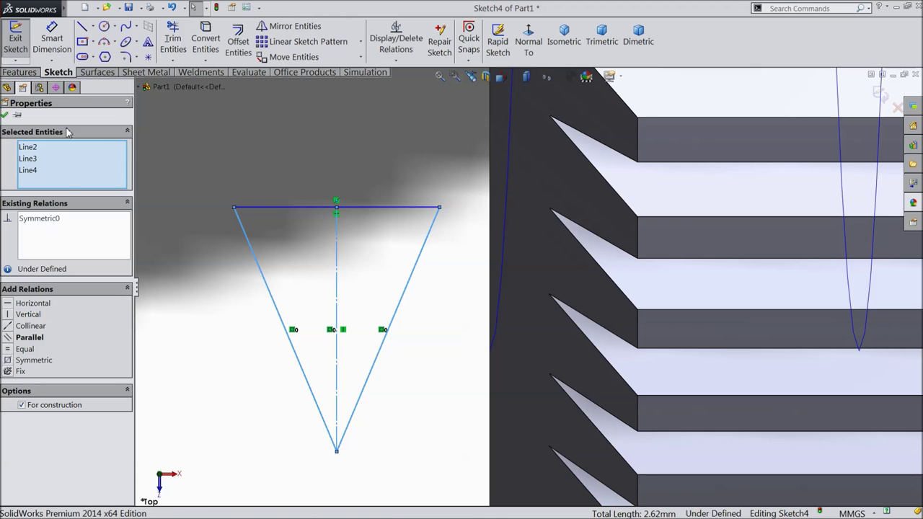
- Dimension the angle between the triangle's two slanted sides as 60°
left_click(58, 40)
scroll(373, 320, "up", 2)
scroll(431, 324, "down", 3)
scroll(402, 279, "up", 1)
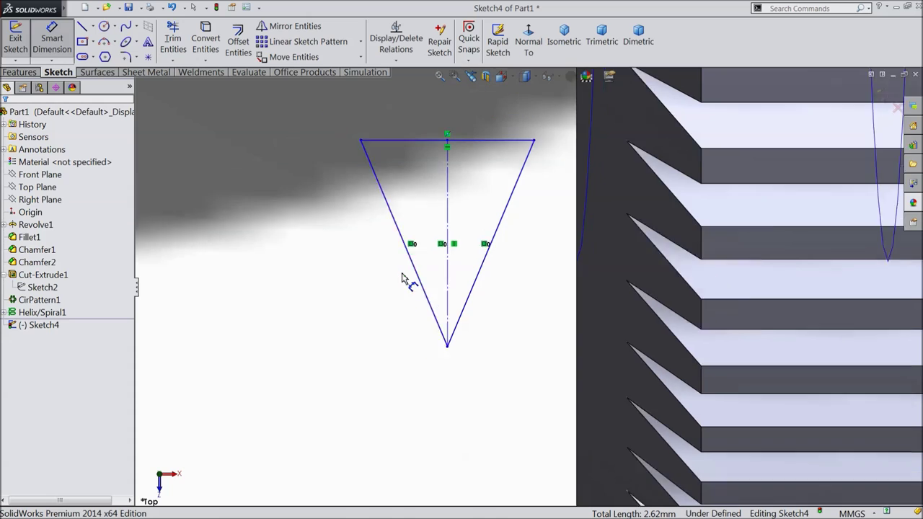
scroll(402, 279, "up", 2)
left_click(534, 268)
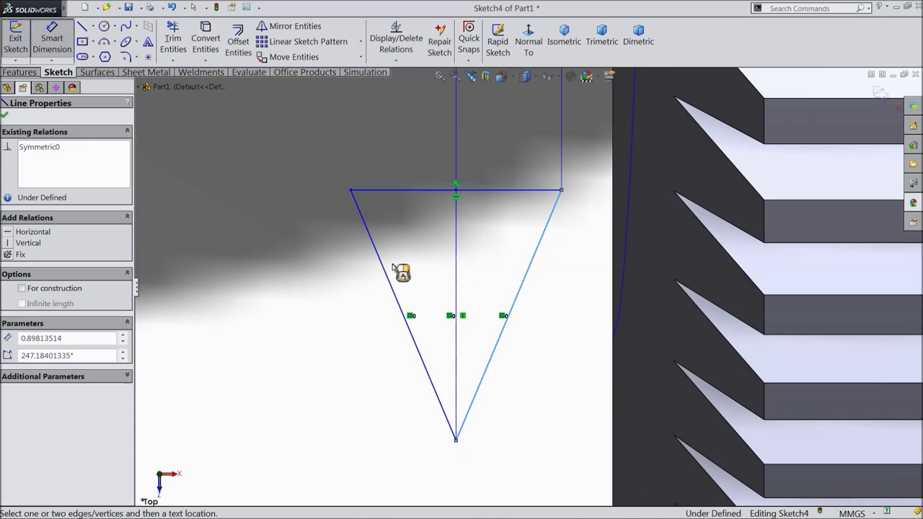
left_click(387, 269)
left_click(448, 144)
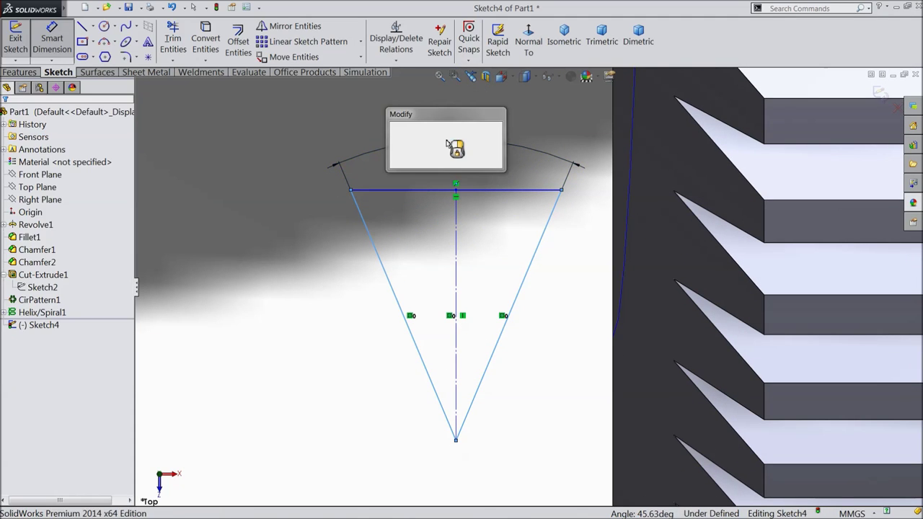
type("60")
key("Return")
scroll(458, 322, "up", 1)
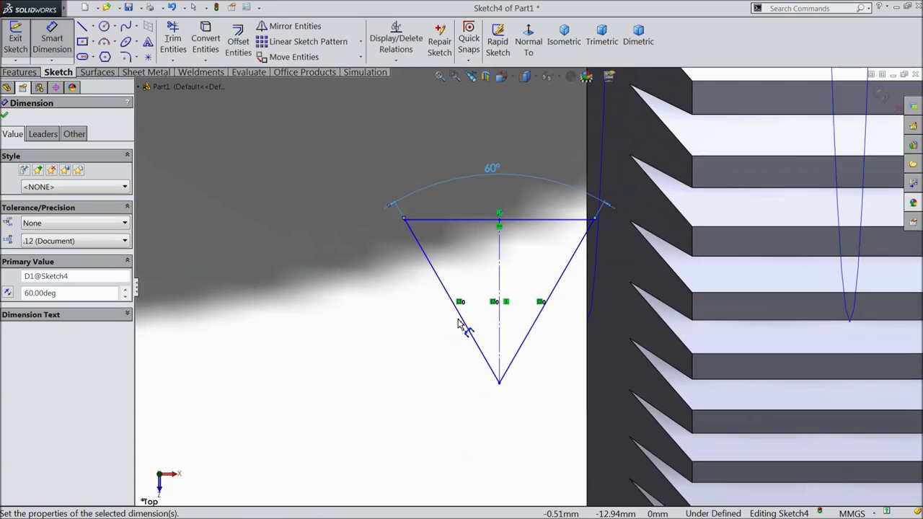
- Dimension the length of one slanted side of the triangle as 0.859 mm
scroll(534, 272, "down", 2)
left_click(411, 321)
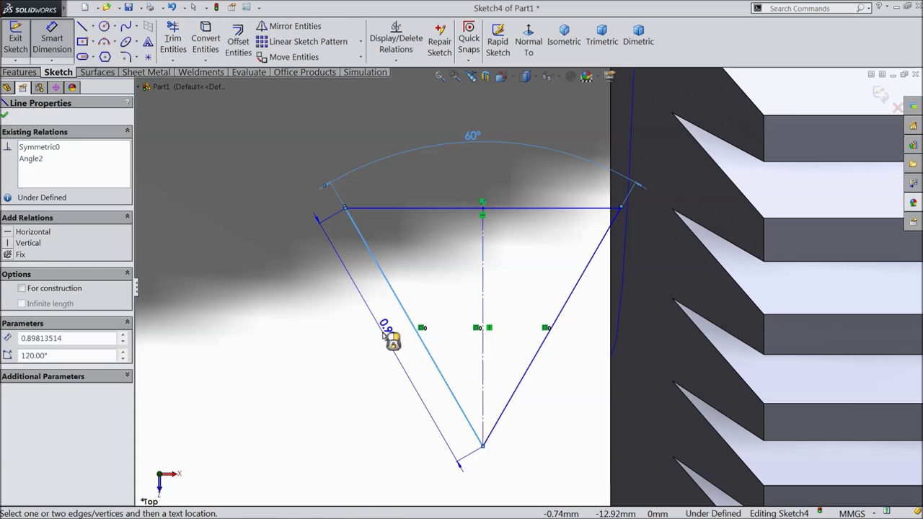
left_click(389, 336)
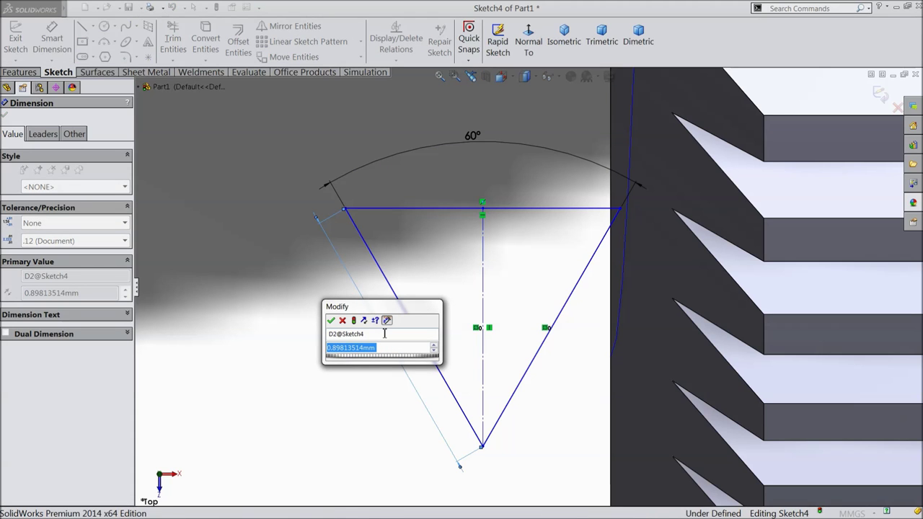
type("0.859")
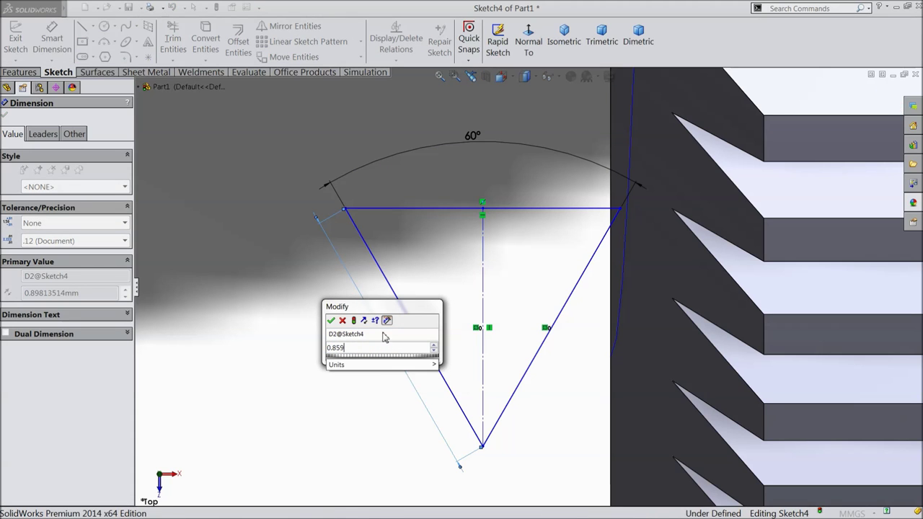
left_click(331, 322)
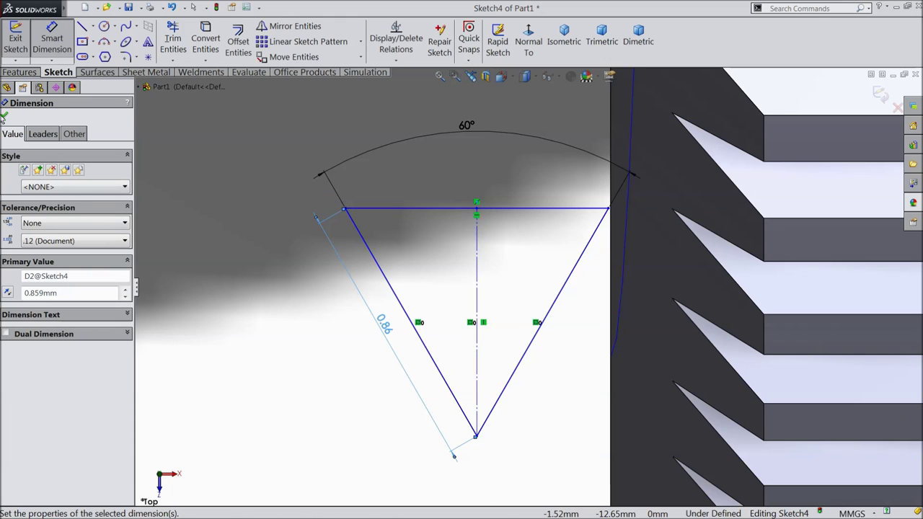
left_click(6, 116)
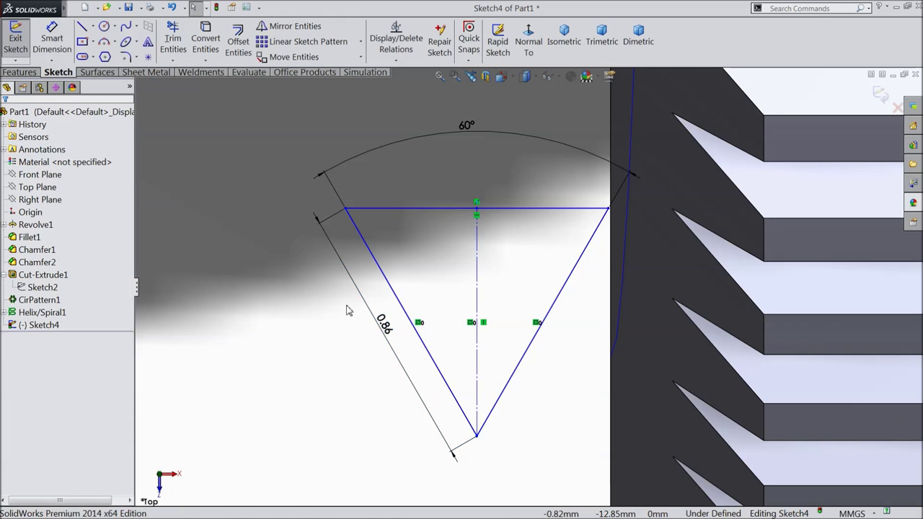
- Add a pierce relation between the triangle's apex and the helix, and exit the sketch
left_click(477, 436)
scroll(505, 437, "up", 1)
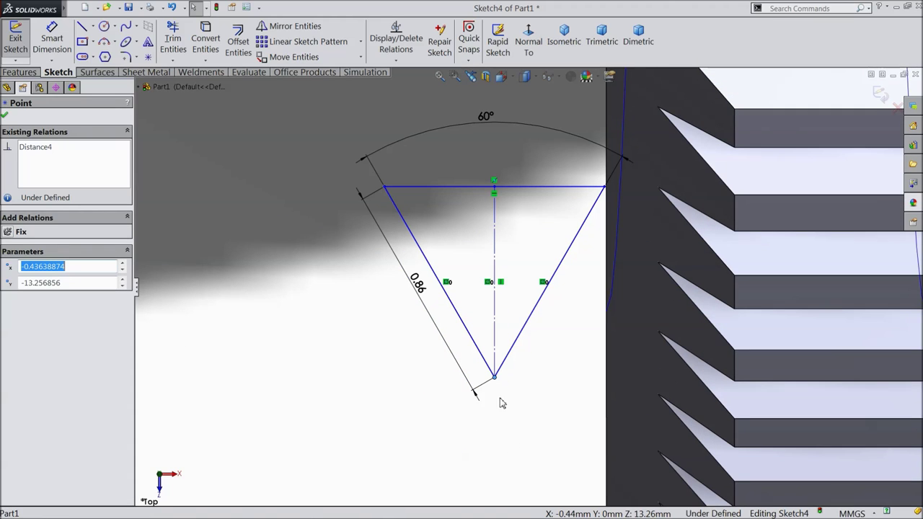
left_click(617, 280, "ctrl")
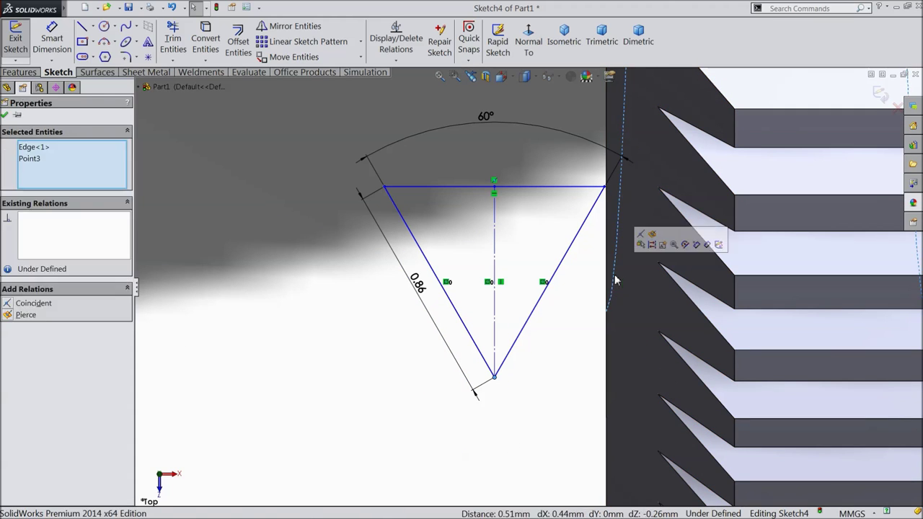
left_click(652, 235)
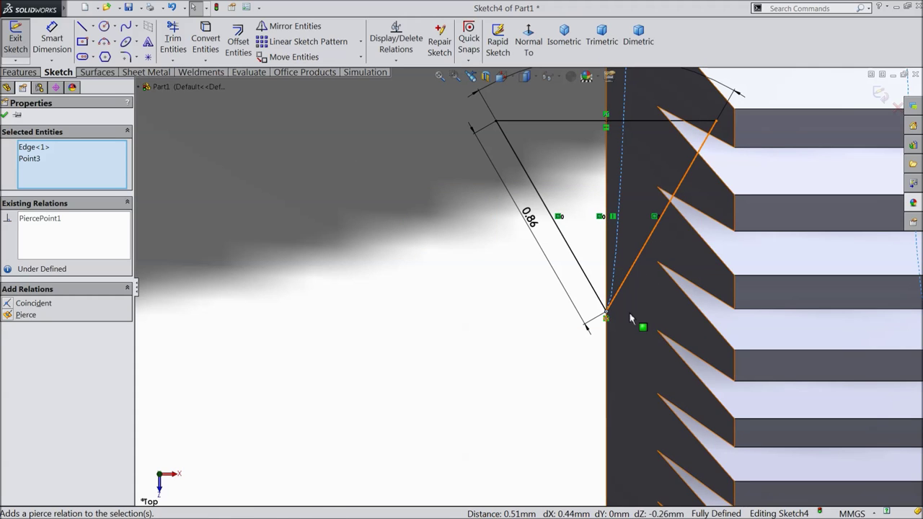
left_click(468, 305)
scroll(467, 305, "up", 3)
scroll(474, 267, "down", 3)
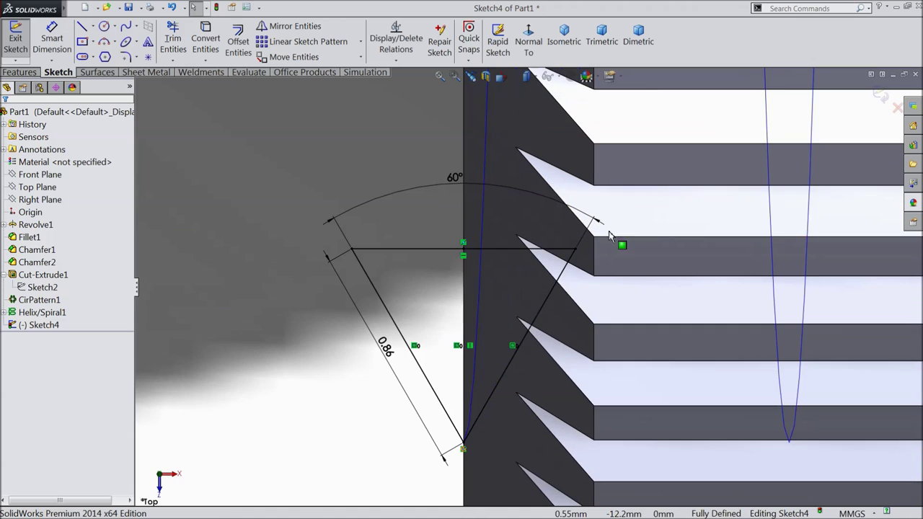
left_click(881, 94)
left_click(380, 295)
- Cut the internal thread with a swept cut, using the triangle sketch as profile and the helix as path
scroll(376, 292, "up", 10)
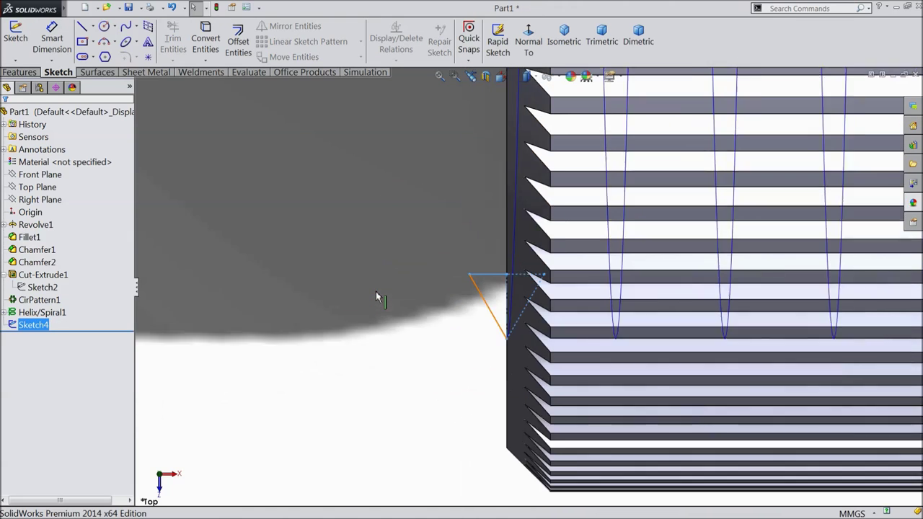
scroll(382, 299, "up", 3)
scroll(583, 253, "down", 3)
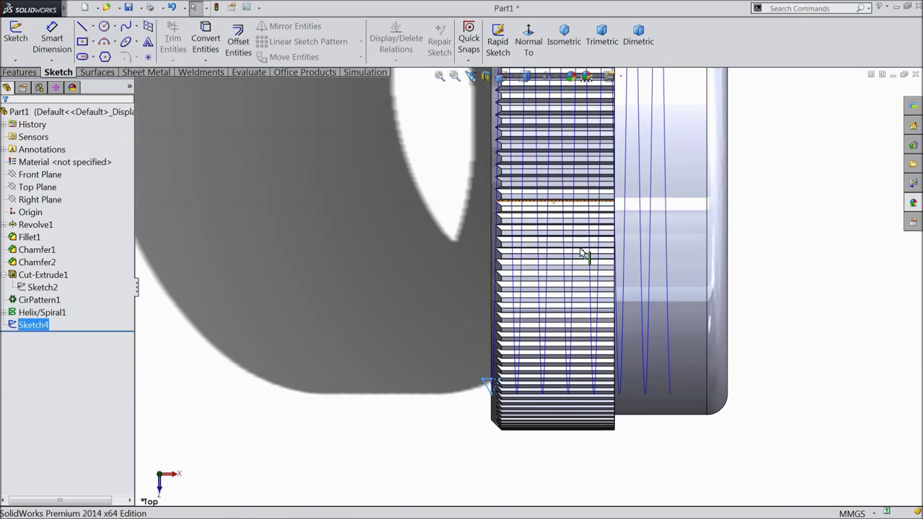
scroll(602, 321, "down", 1)
left_click(19, 73)
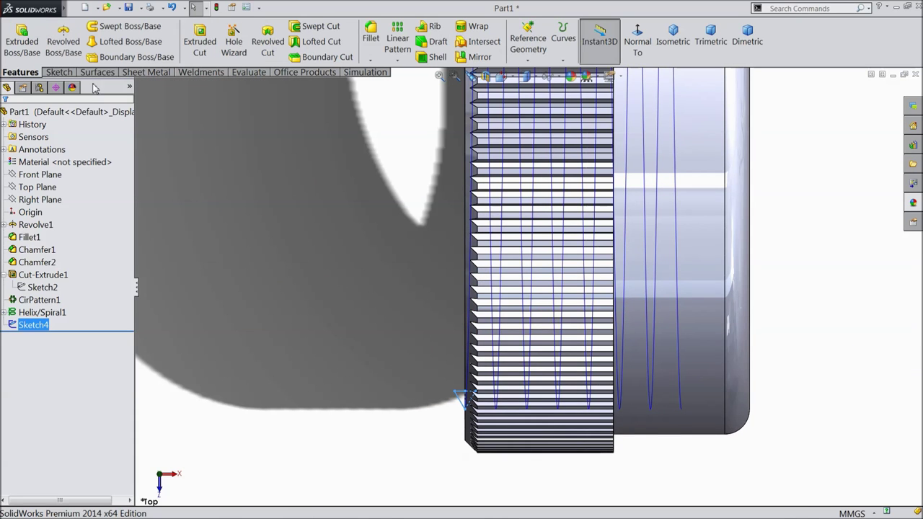
left_click(315, 29)
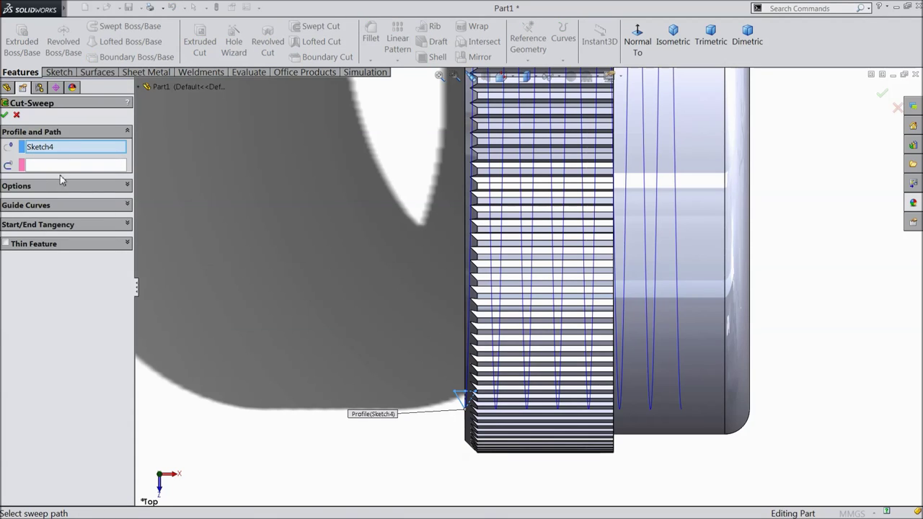
left_click(55, 167)
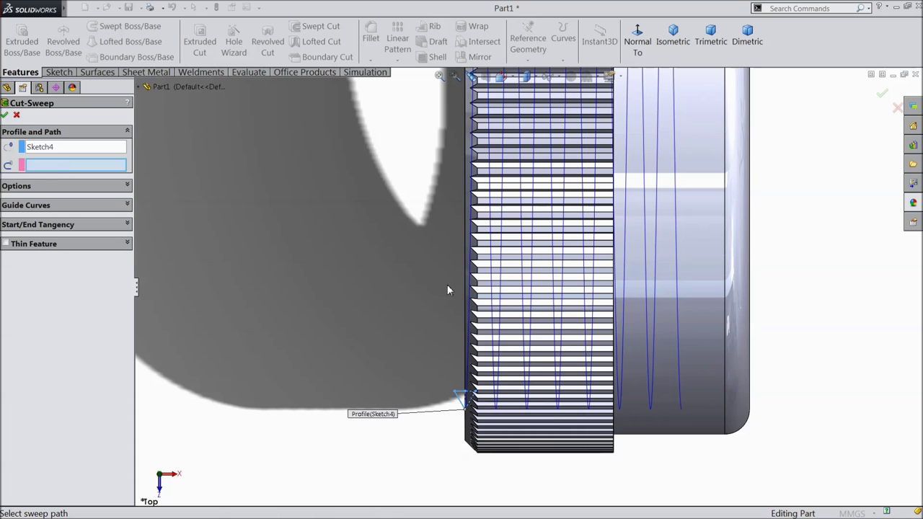
left_click(498, 291)
scroll(382, 310, "up", 5)
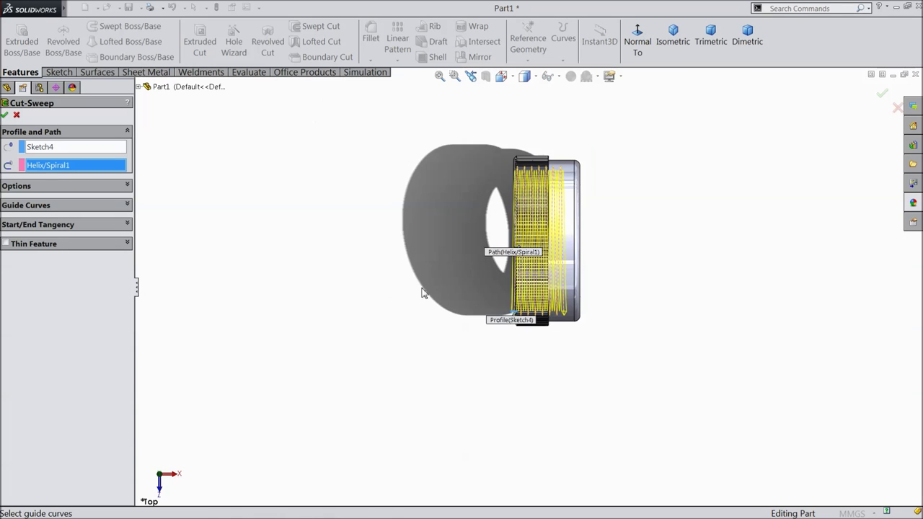
scroll(556, 250, "down", 4)
scroll(585, 246, "down", 1)
scroll(604, 233, "up", 2)
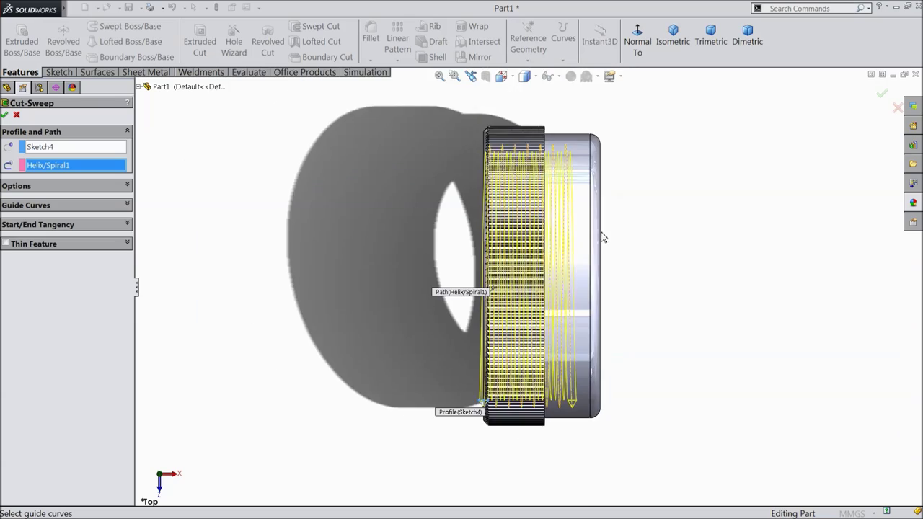
scroll(604, 231, "down", 3)
scroll(528, 278, "up", 1)
scroll(552, 296, "down", 1)
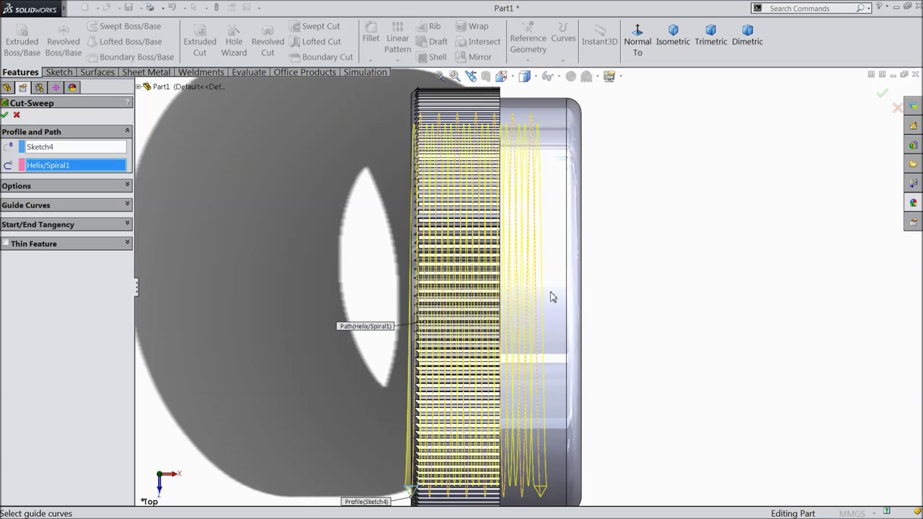
middle_click_drag(203, 274, 262, 272)
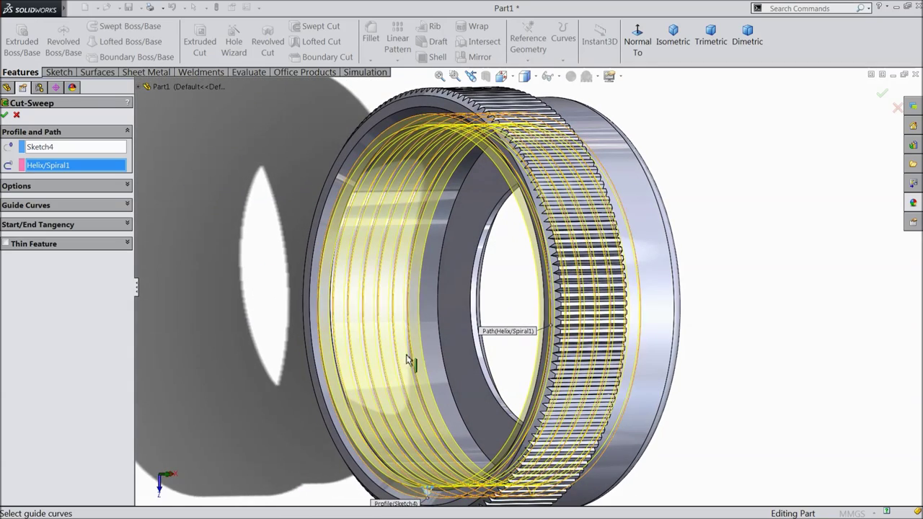
scroll(439, 299, "down", 1)
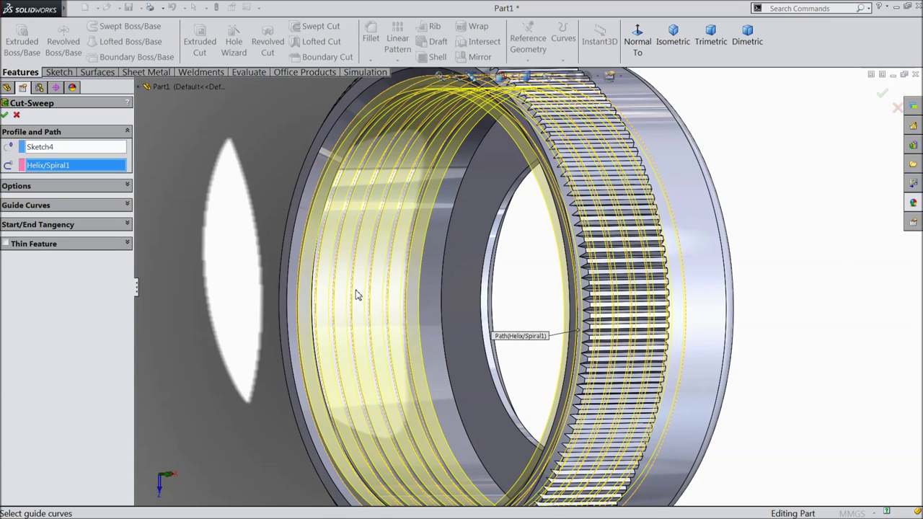
left_click(5, 116)
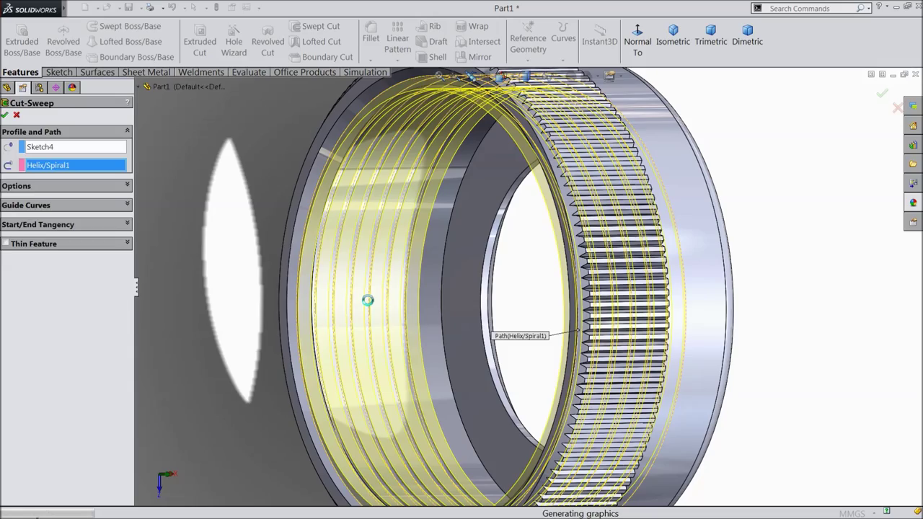
- Examine the cut thread inside the nut from its open end, and return to the isometric view
left_click(267, 279)
middle_click_drag(267, 278, 481, 365)
scroll(553, 361, "down", 3)
middle_click_drag(553, 360, 462, 166, "ctrl")
scroll(479, 358, "up", 5)
left_click(673, 37)
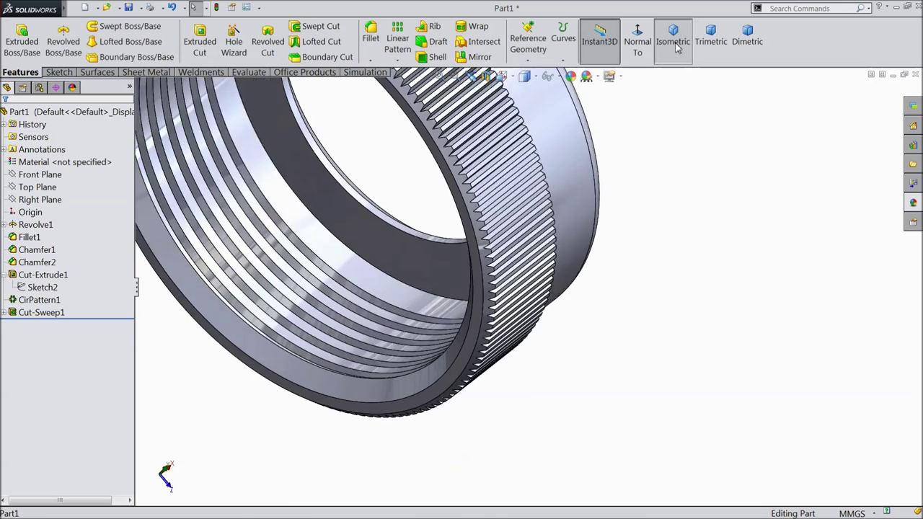
scroll(638, 291, "down", 2)
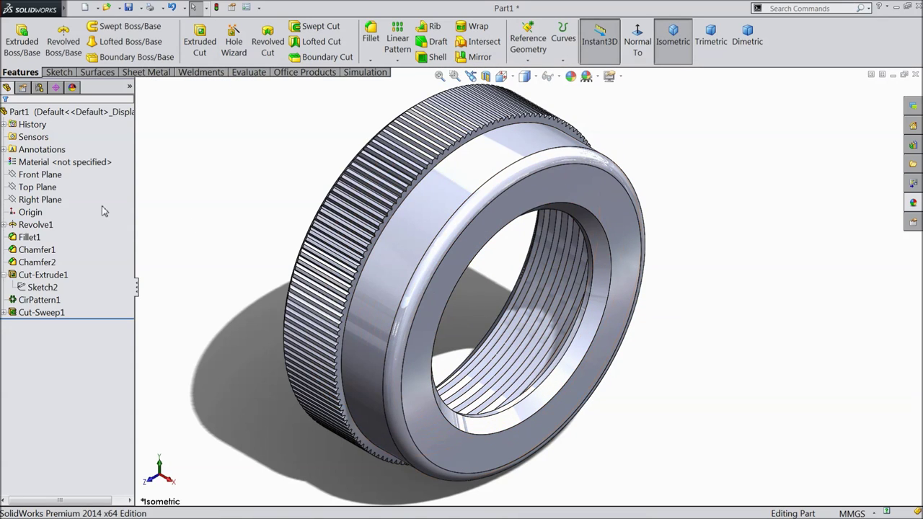
- Apply the chromium plate appearance from the metal appearances to the whole part
left_click(20, 112)
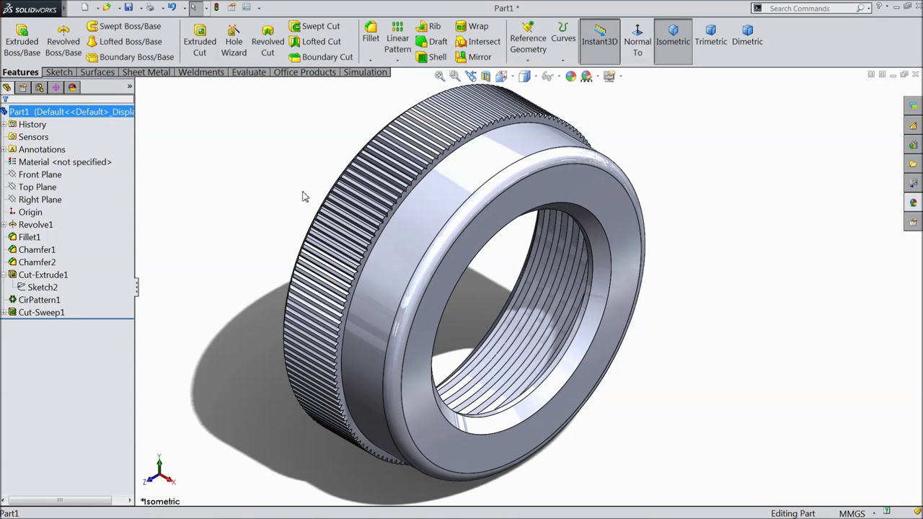
left_click(914, 205)
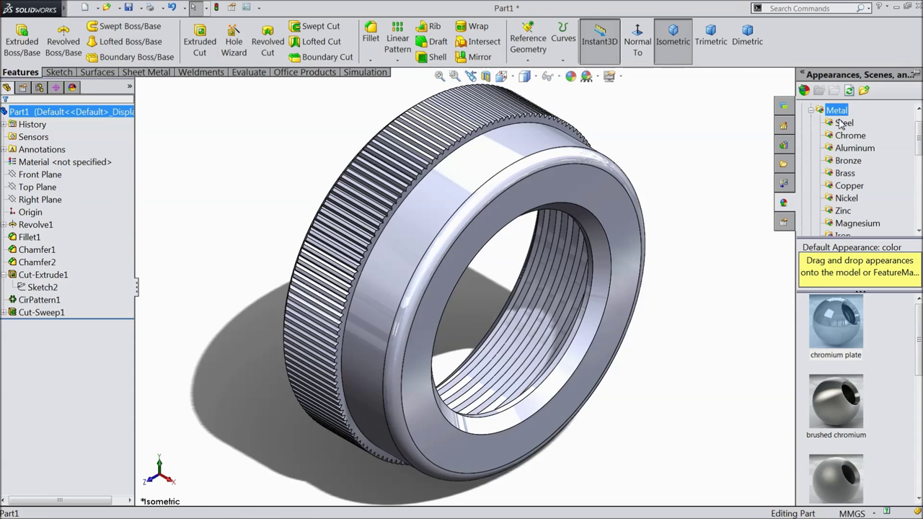
scroll(852, 353, "down", 2)
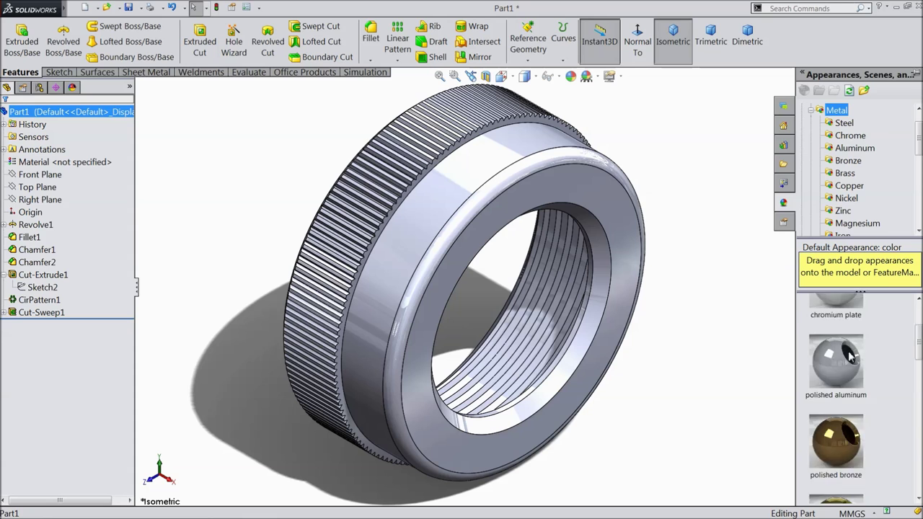
scroll(851, 354, "down", 2)
scroll(848, 403, "up", 4)
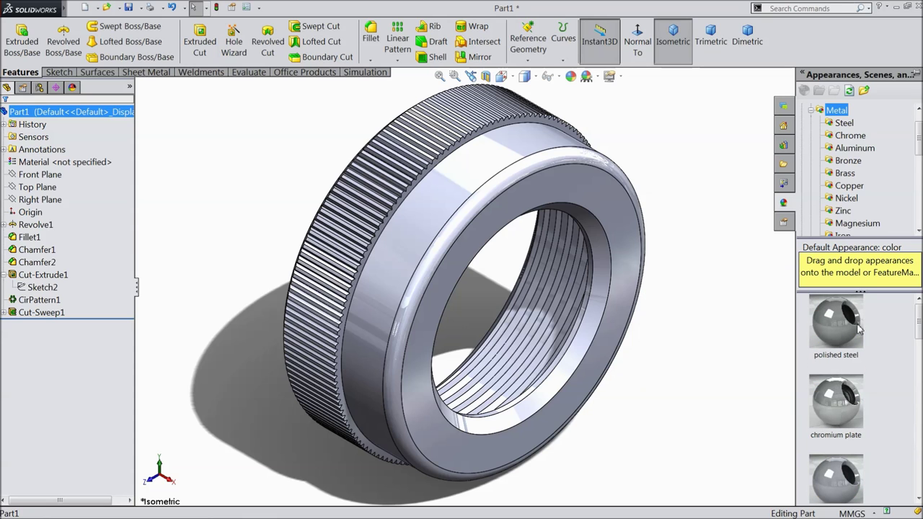
left_click(837, 325)
middle_click_drag(707, 349, 687, 354)
left_click(841, 421)
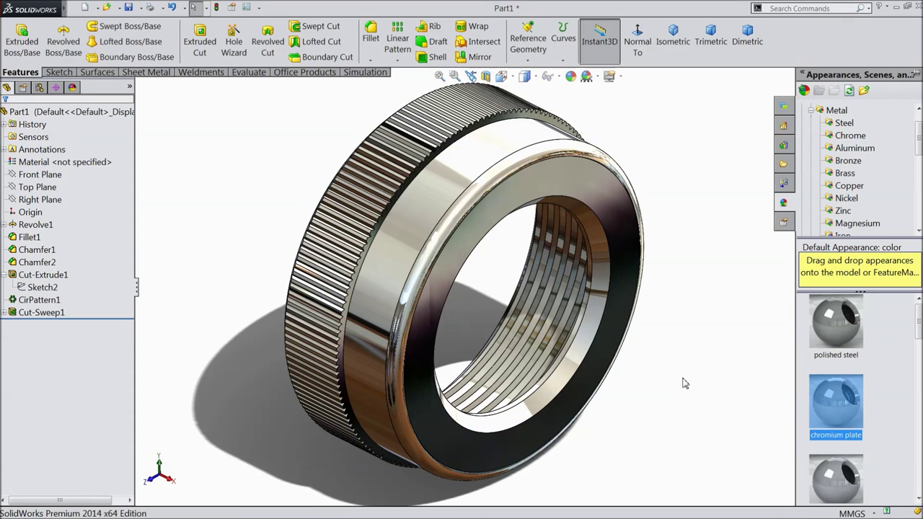
- Examine the finish on the nut's knurled rim, outer faces and internal thread from different angles
middle_click_drag(685, 384, 491, 278)
scroll(491, 279, "up", 2)
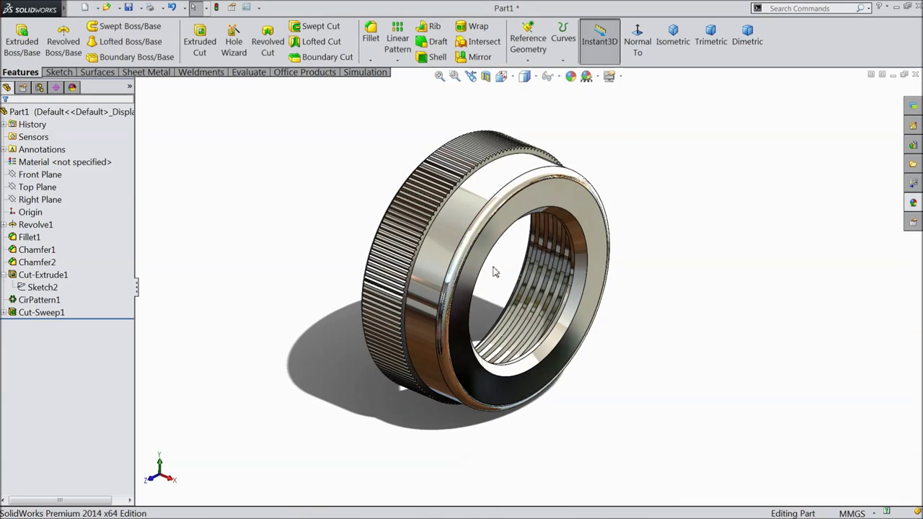
scroll(497, 271, "down", 3)
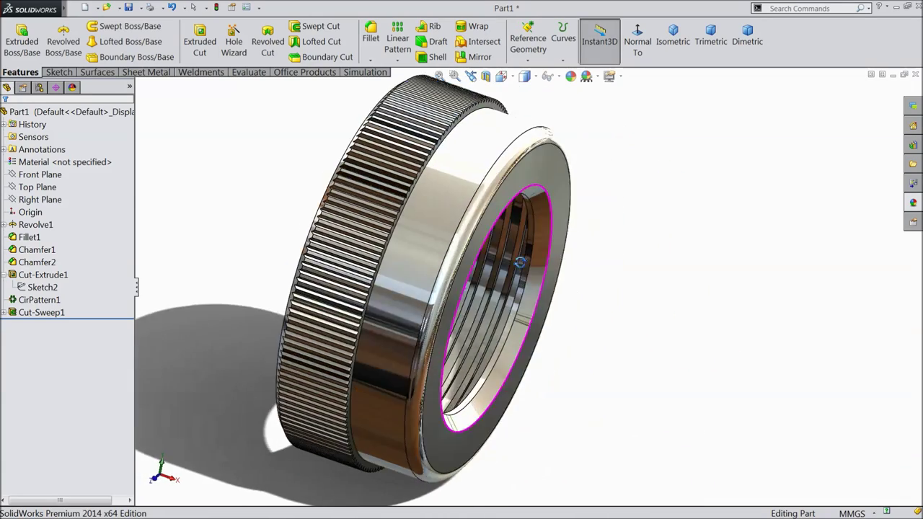